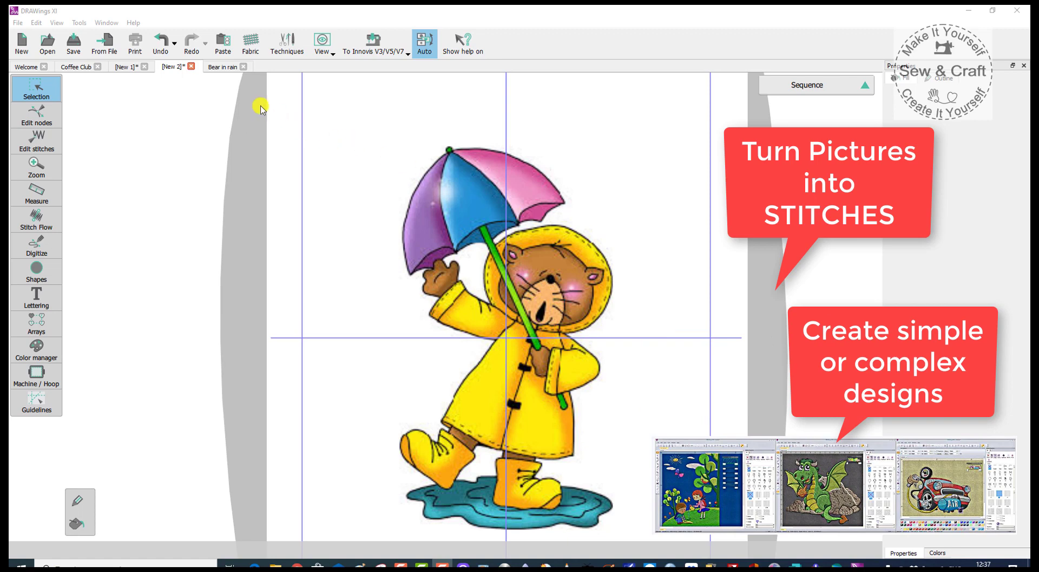
Step: View the open Bear in rain, New 1 and Coffee Club example designs in turn
left_click(222, 66)
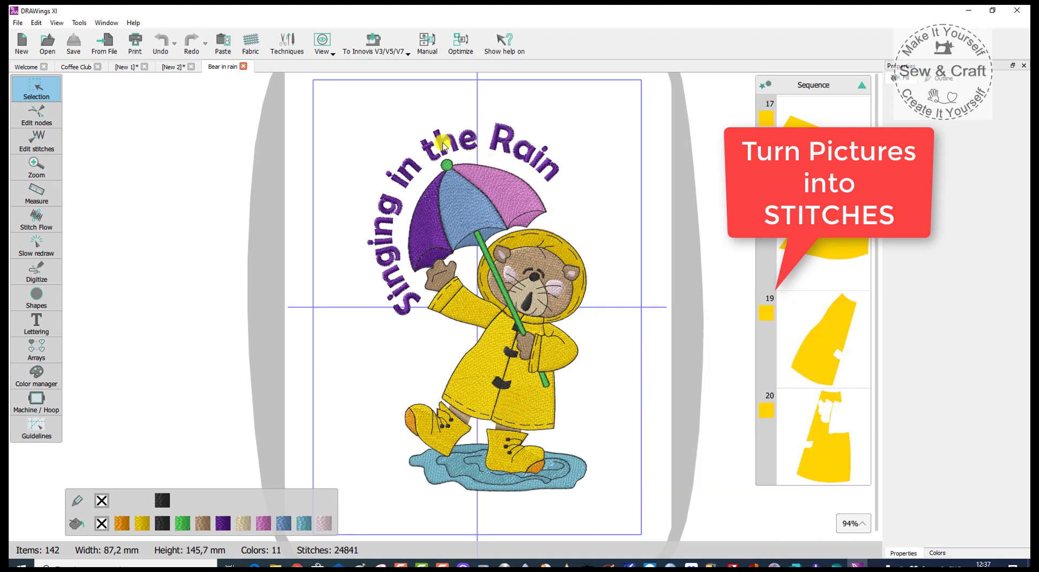
left_click(120, 70)
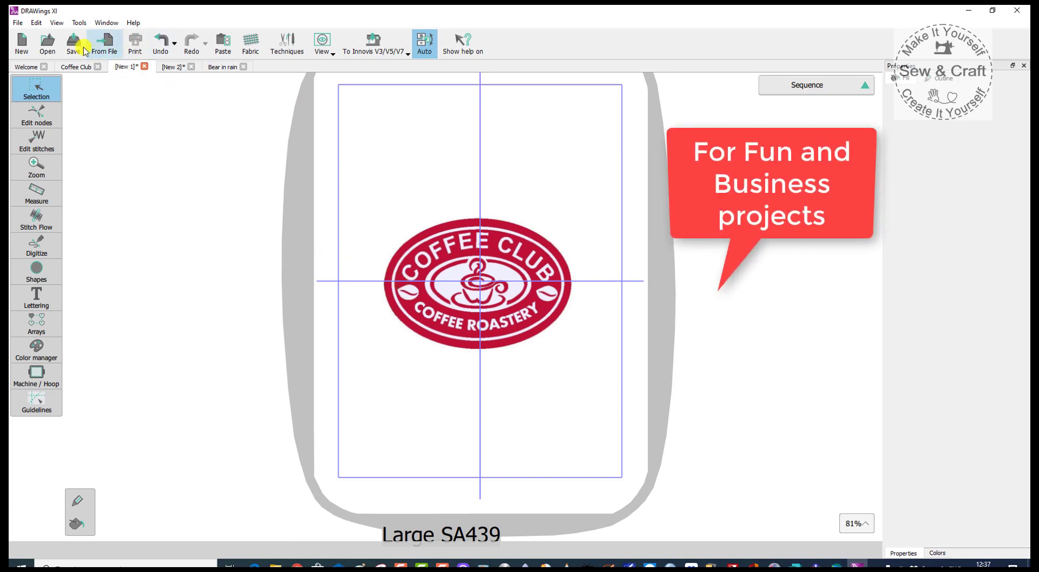
left_click(76, 66)
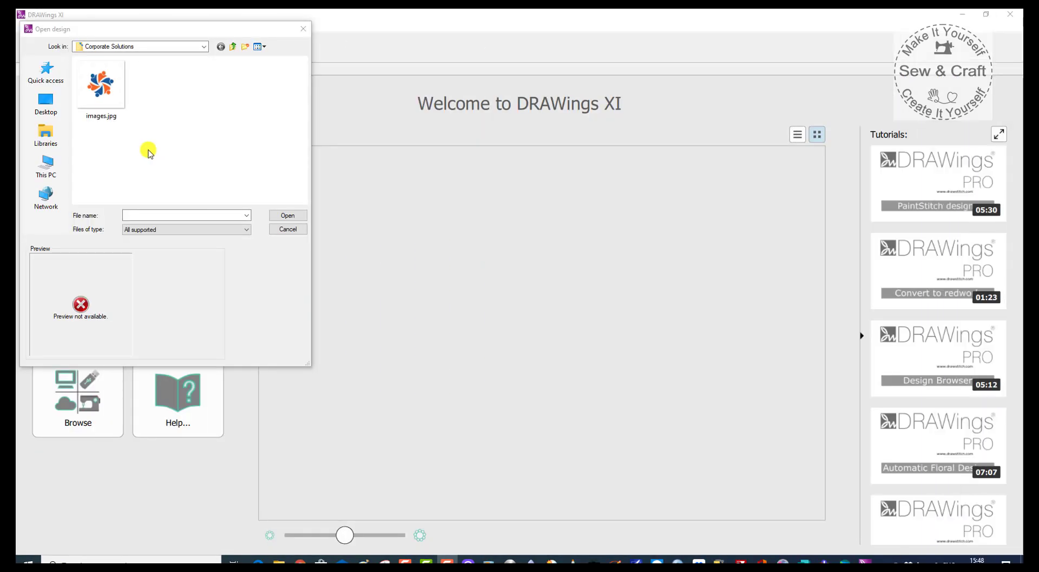
Step: Open images.jpg with Auto-digitize / Trace to outlines and trace it with the color limit set to 3
double_click(106, 98)
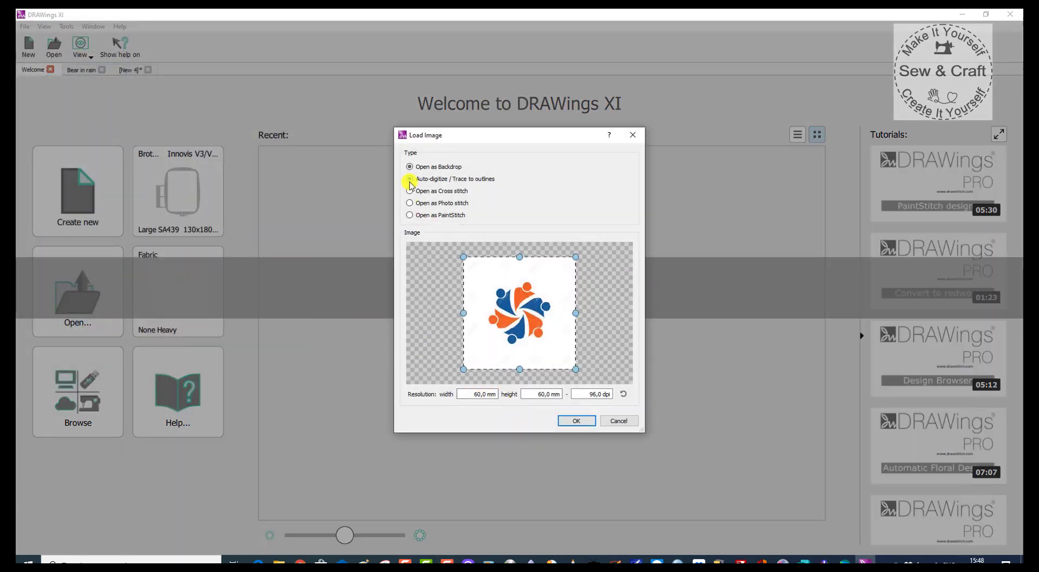
left_click(409, 179)
left_click(578, 422)
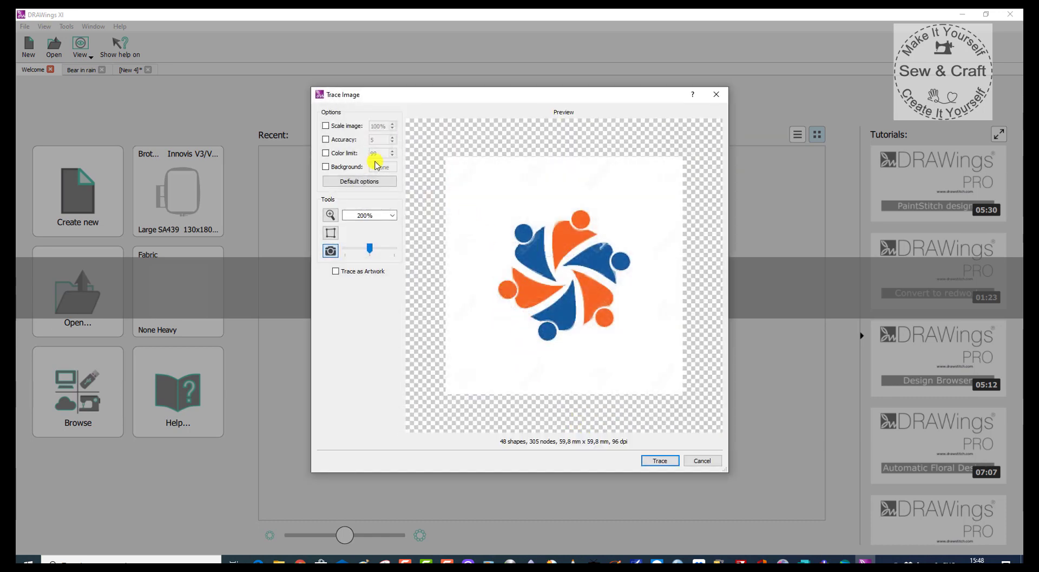
left_click(326, 154)
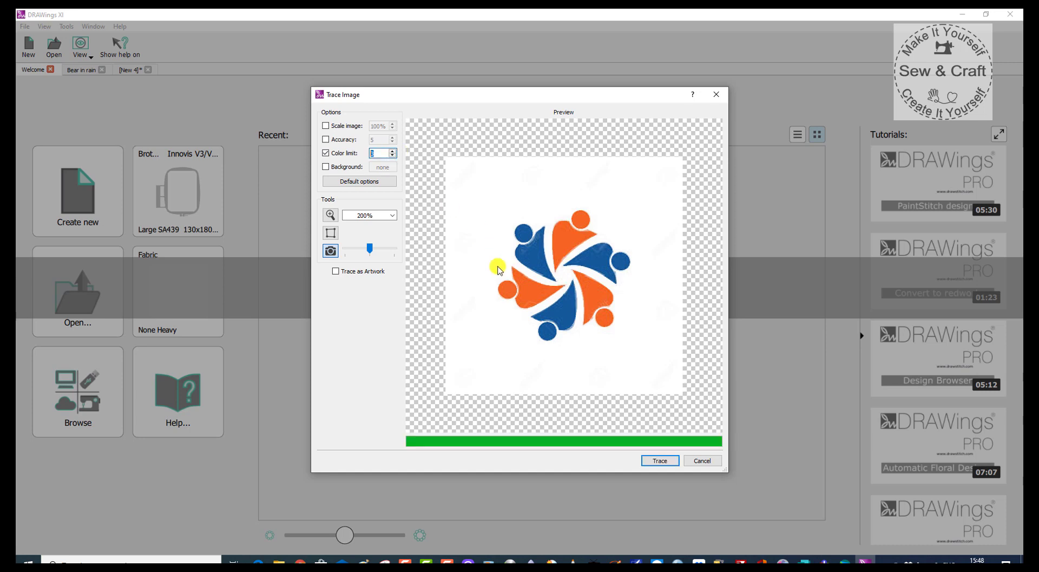
left_click(659, 461)
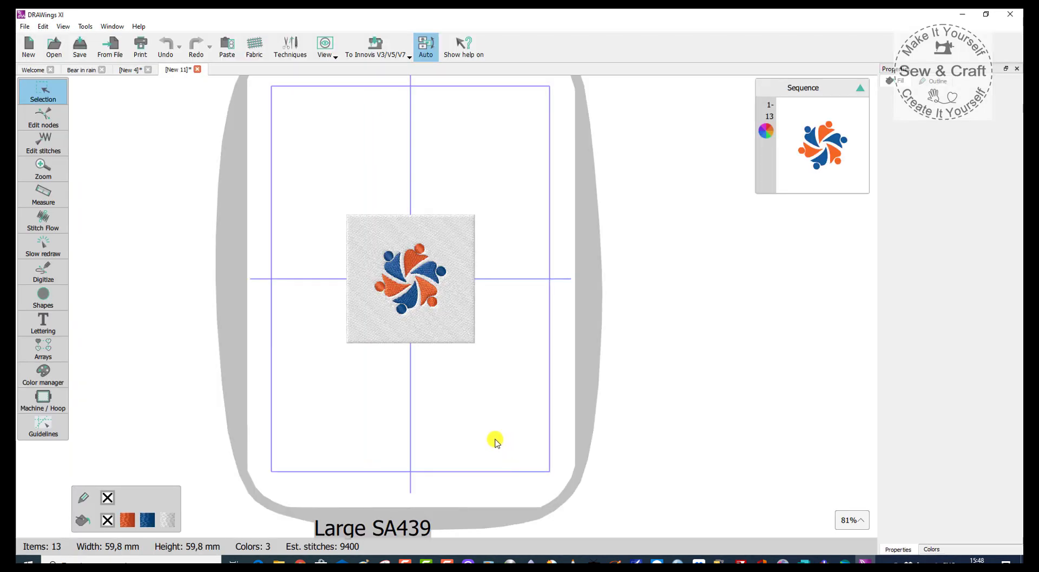
Step: Delete the white background square behind the logo and resize the remaining logo proportionally to a width of 55 mm
left_click(465, 334)
key("Delete")
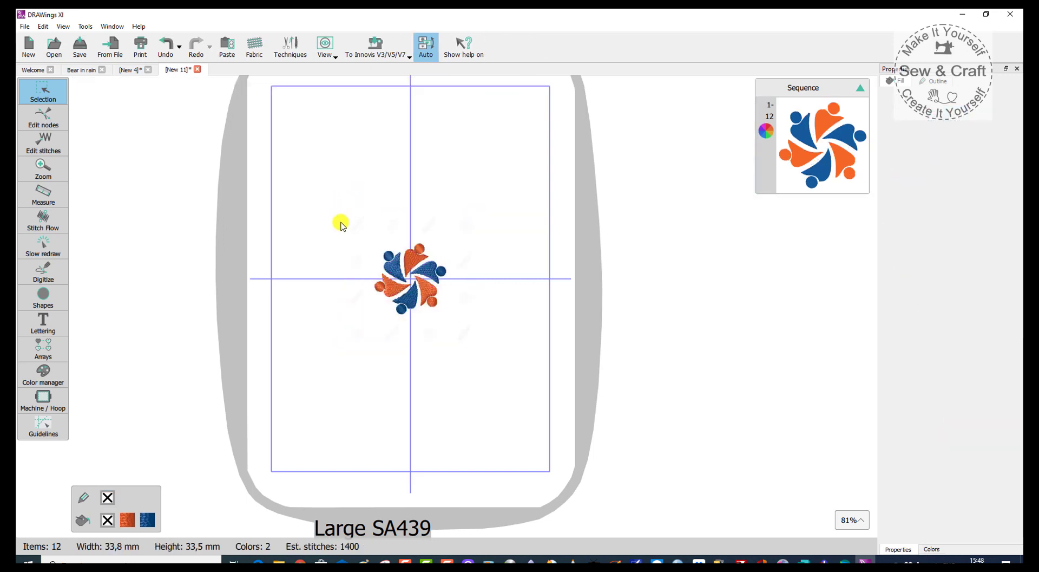
left_click_drag(341, 223, 512, 355)
left_click_drag(179, 88, 257, 91)
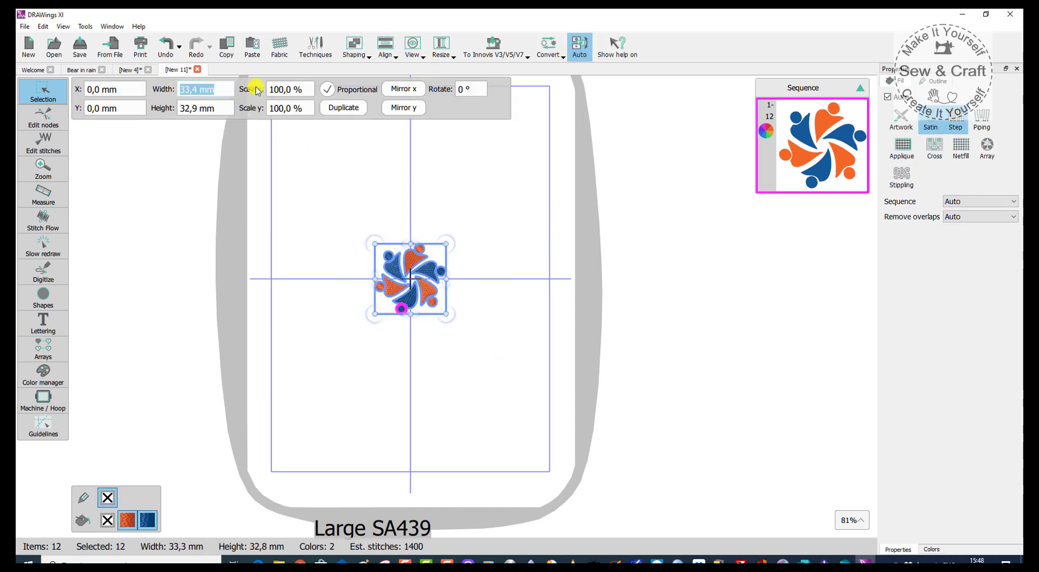
type("55,00")
key("Return")
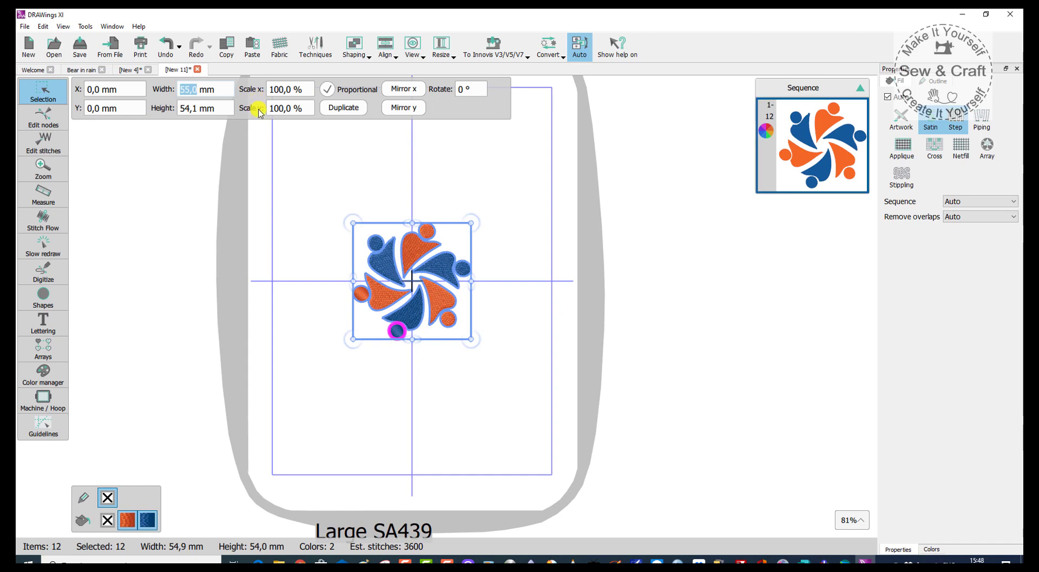
left_click(52, 95)
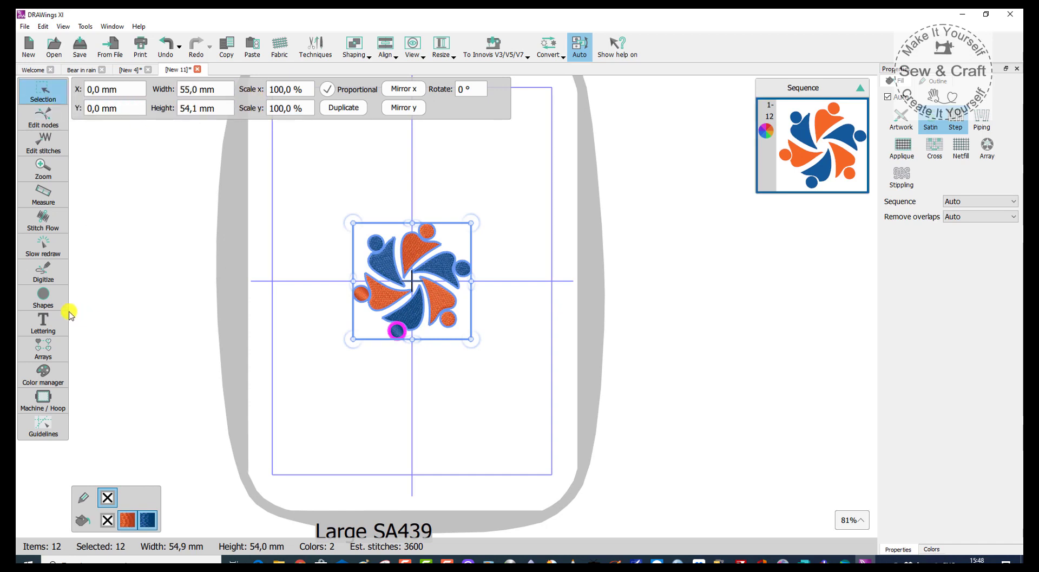
Step: Add the horizontal lettering CORPORATE SOLUTIONS above the logo in Arial, font size 10
left_click(45, 322)
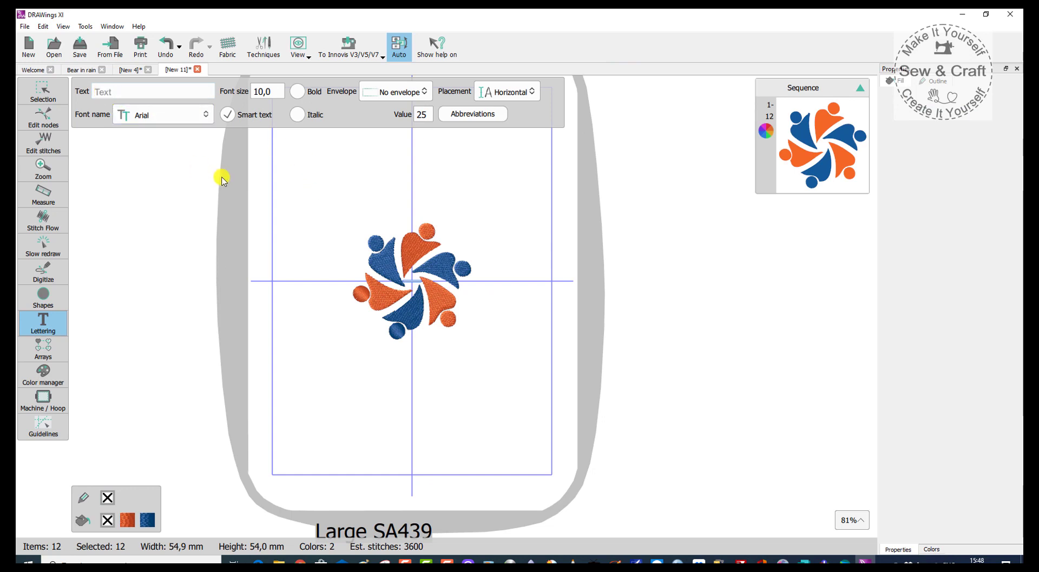
left_click(277, 203)
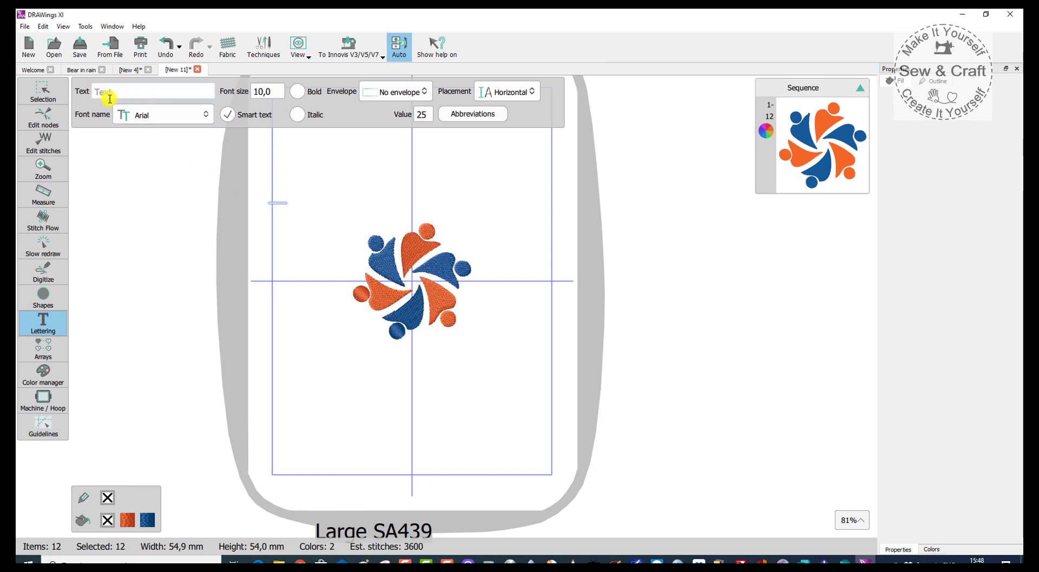
type("C")
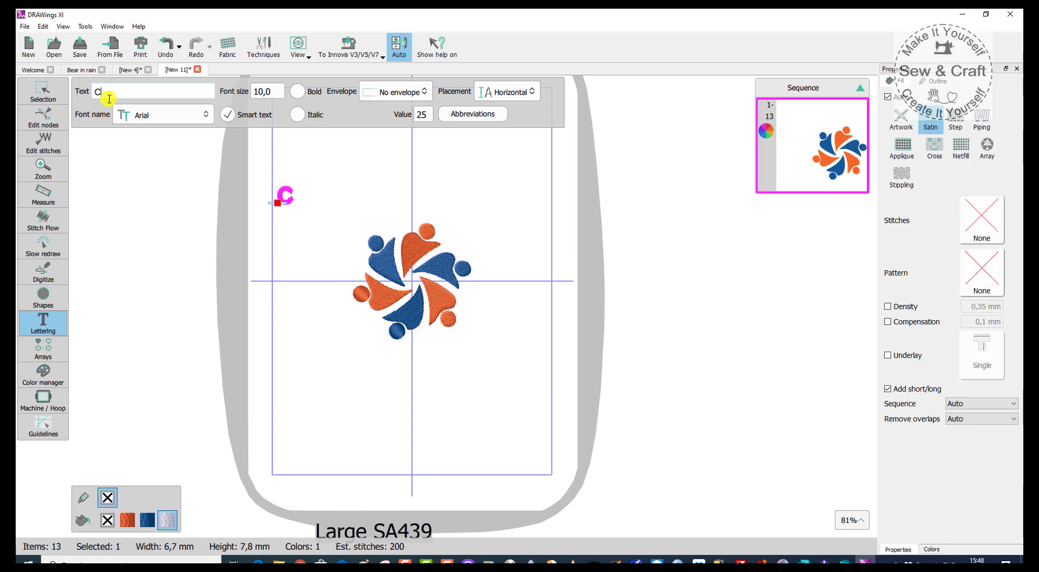
type("ORPORATE ")
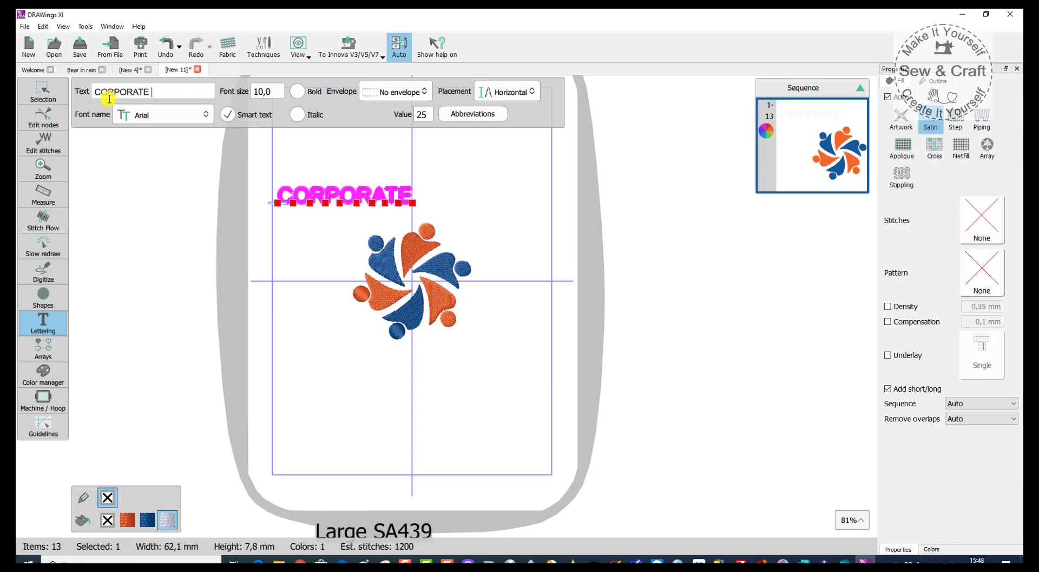
type("SOLUTIONS")
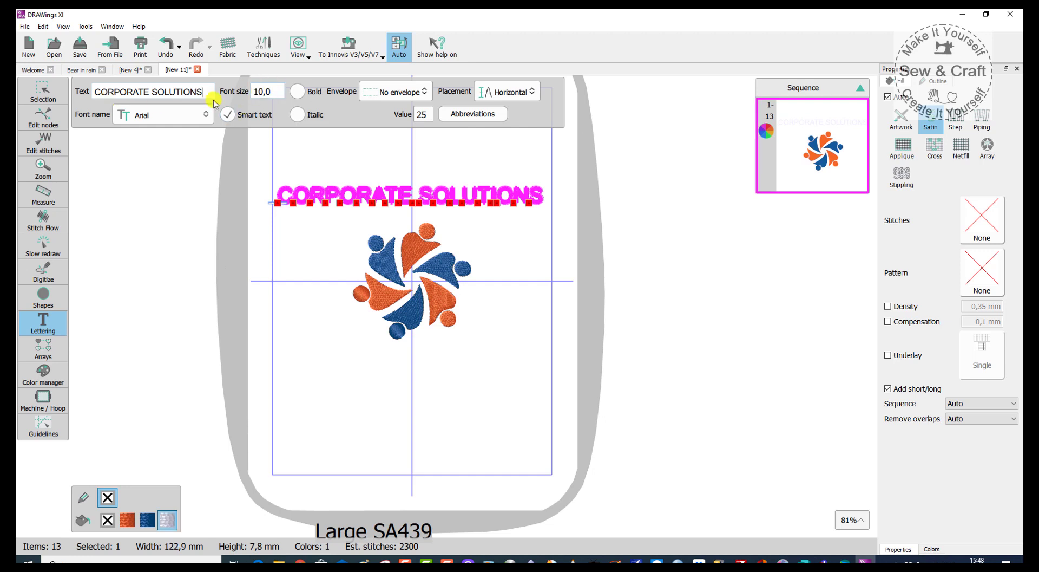
left_click(207, 115)
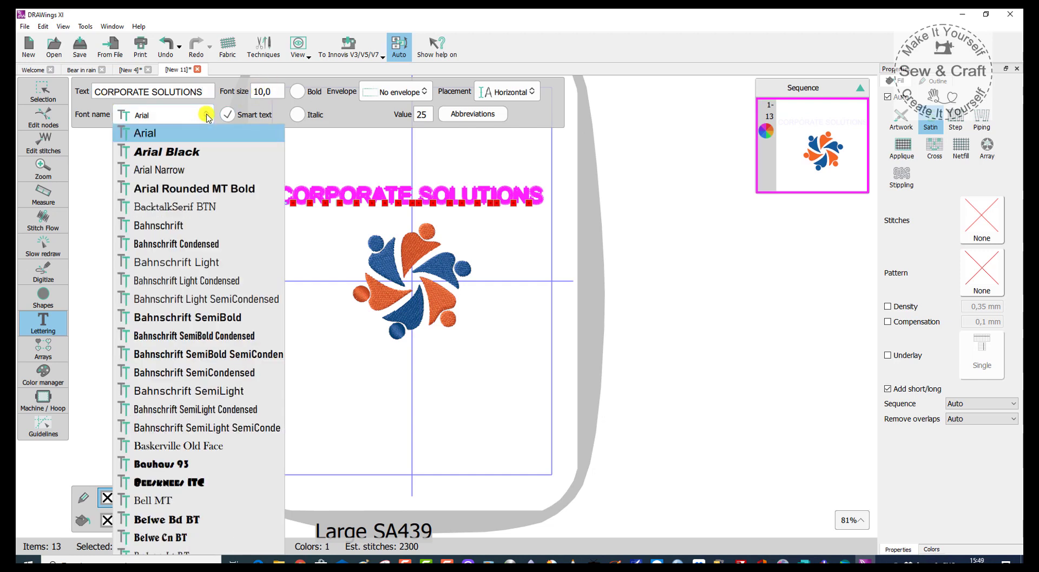
left_click(298, 136)
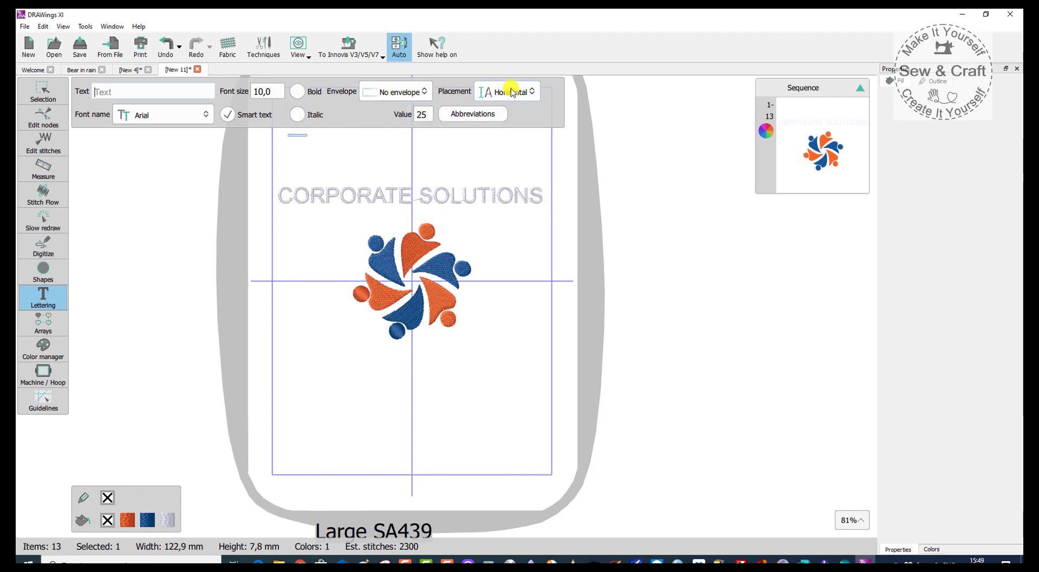
Step: Change the placement of the CORPORATE SOLUTIONS lettering to On arc
left_click(535, 93)
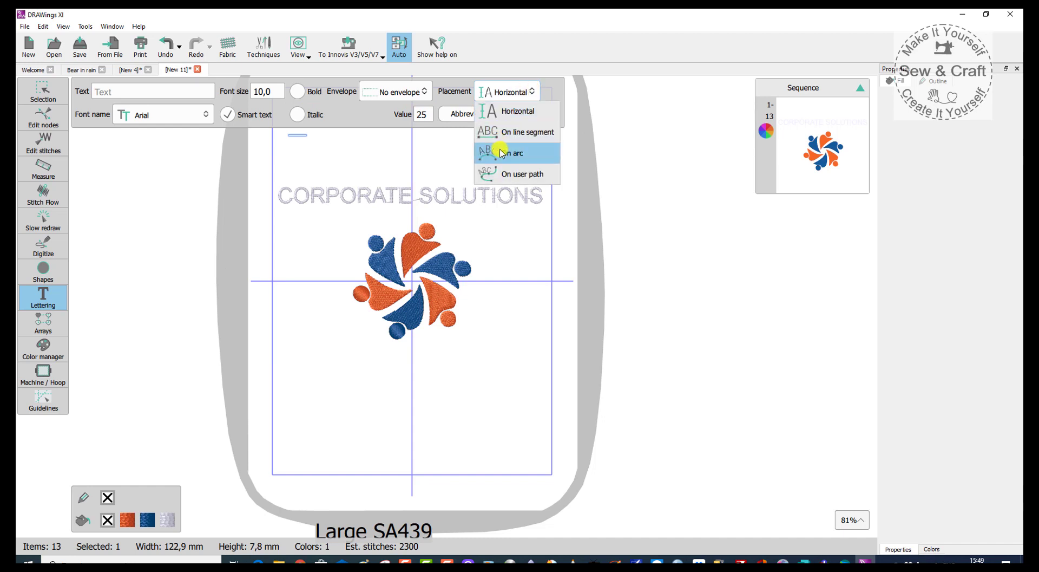
left_click(495, 152)
left_click(371, 193)
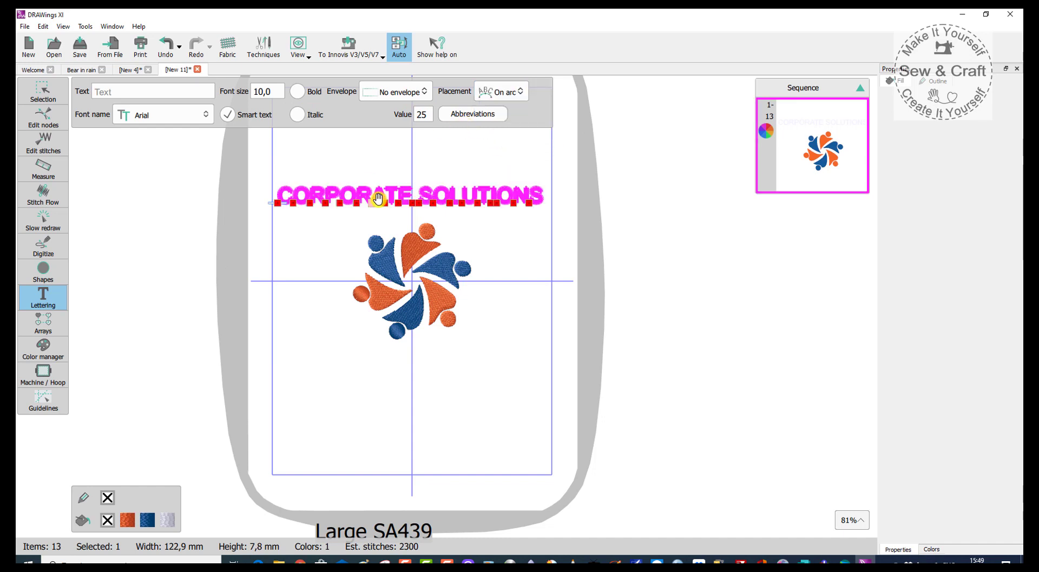
left_click(515, 96)
left_click(503, 154)
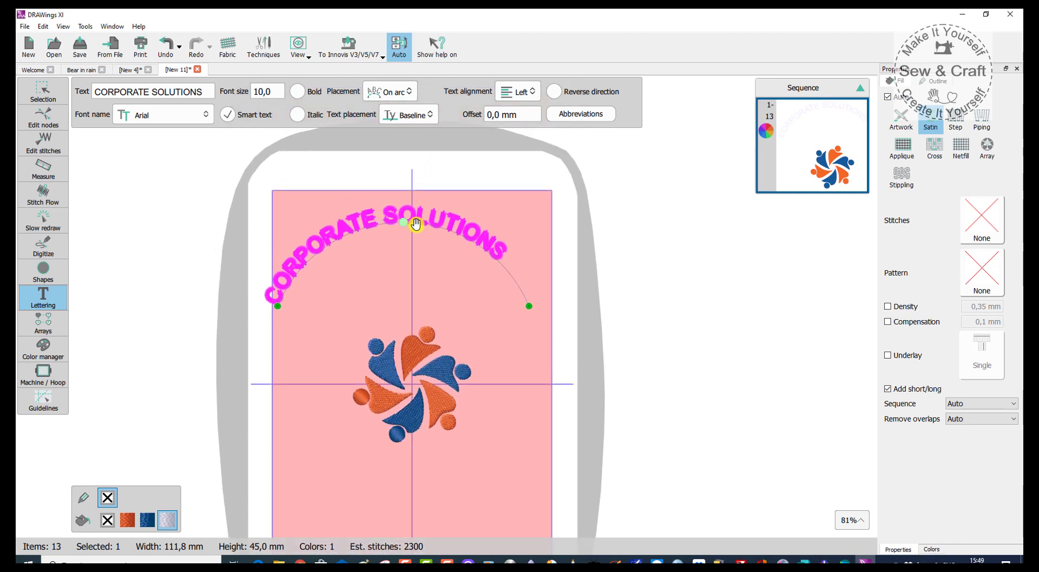
Step: Reshape the lettering's arc so it curves closely around the upper half of the logo, about 92 mm wide and 47 mm high
left_click_drag(411, 223, 394, 307)
left_click_drag(544, 395, 504, 466)
left_click_drag(292, 394, 329, 390)
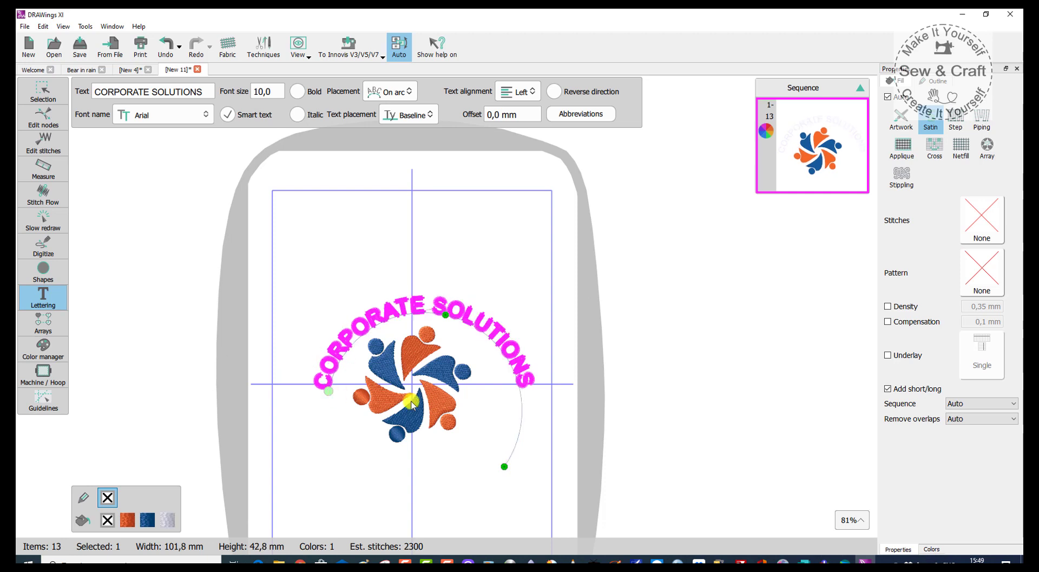
left_click_drag(506, 465, 460, 461)
mouse_move(327, 393)
left_mouse_down()
mouse_move(341, 393)
mouse_move(330, 394)
left_mouse_up()
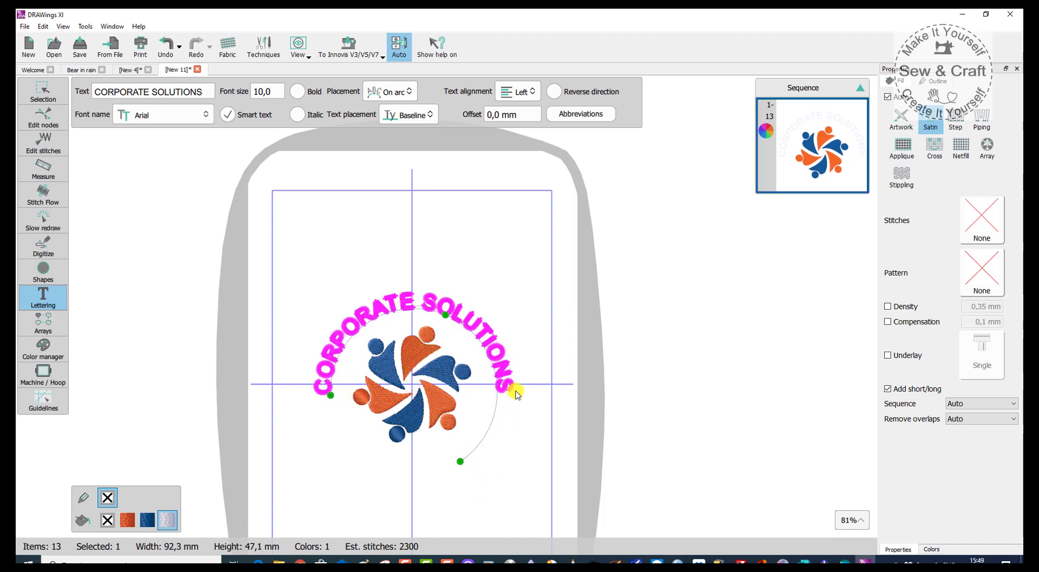
left_click_drag(458, 467, 446, 466)
left_click(502, 475)
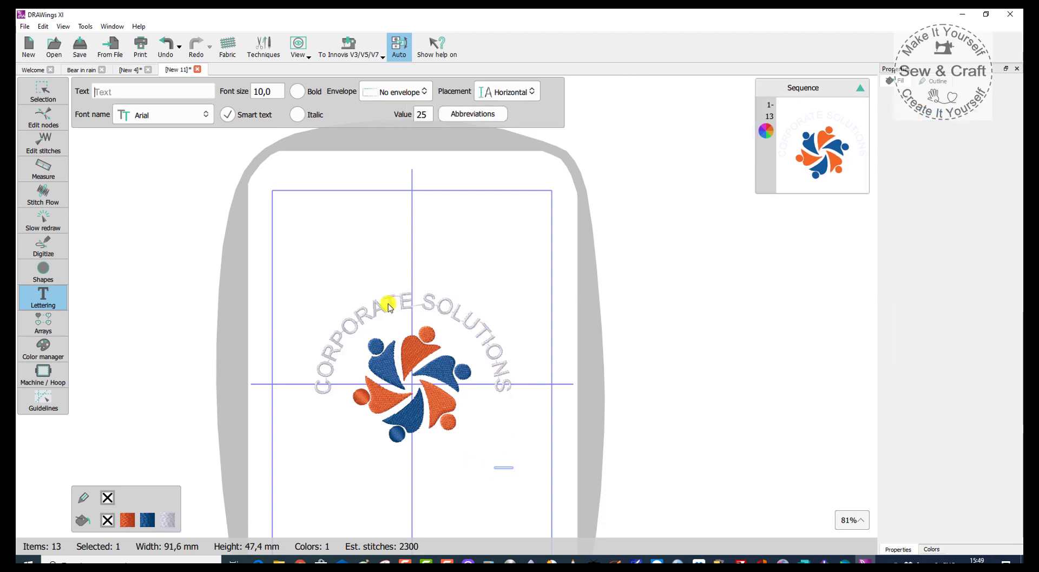
Step: Recolor the fill of the CORPORATE SOLUTIONS lettering with the logo's orange and show the thread color list
mouse_move(19, 71)
left_click(43, 88)
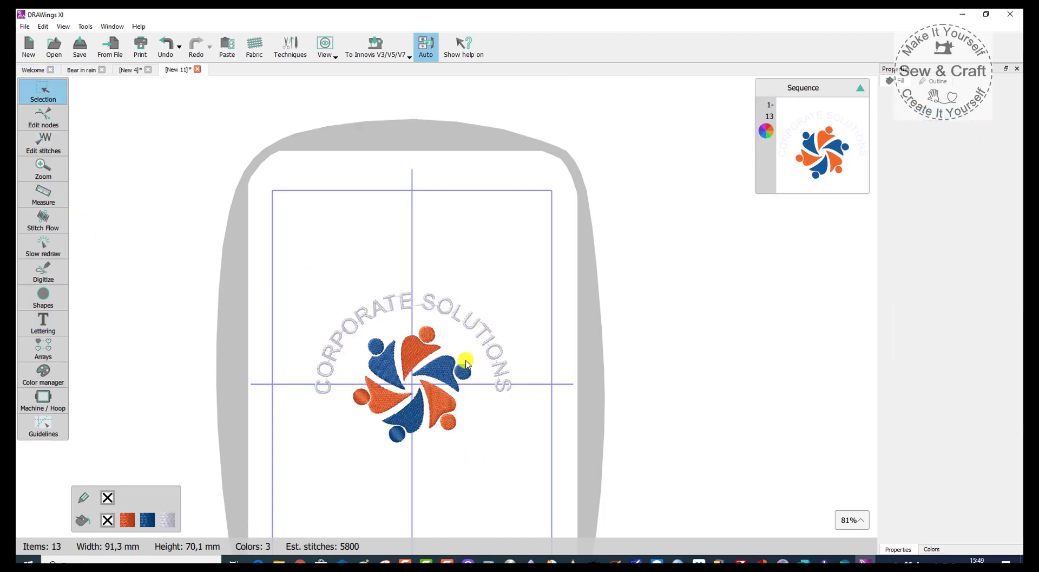
left_click(474, 327)
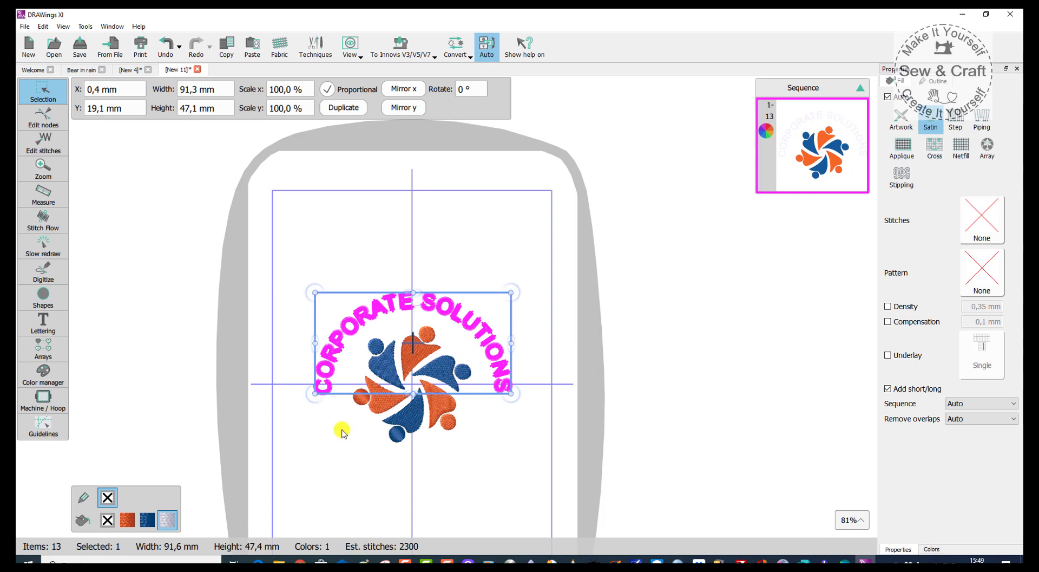
left_click(129, 521)
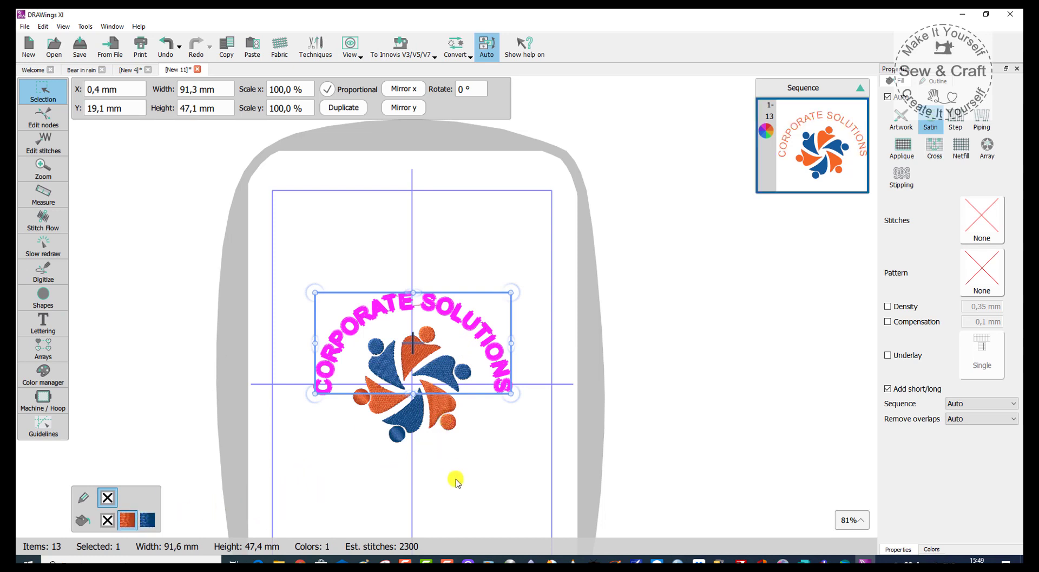
left_click(932, 548)
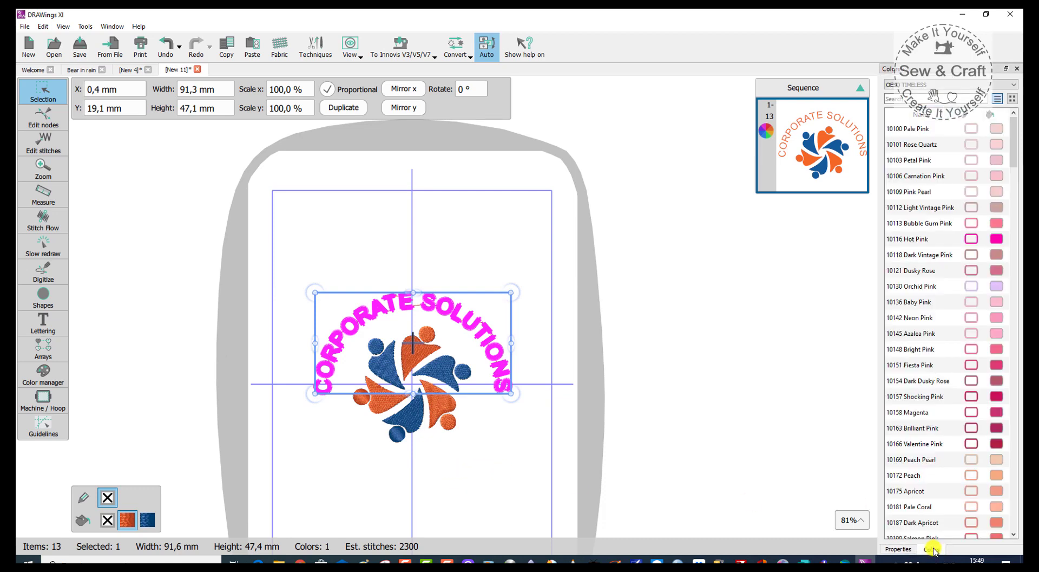
left_click(494, 490)
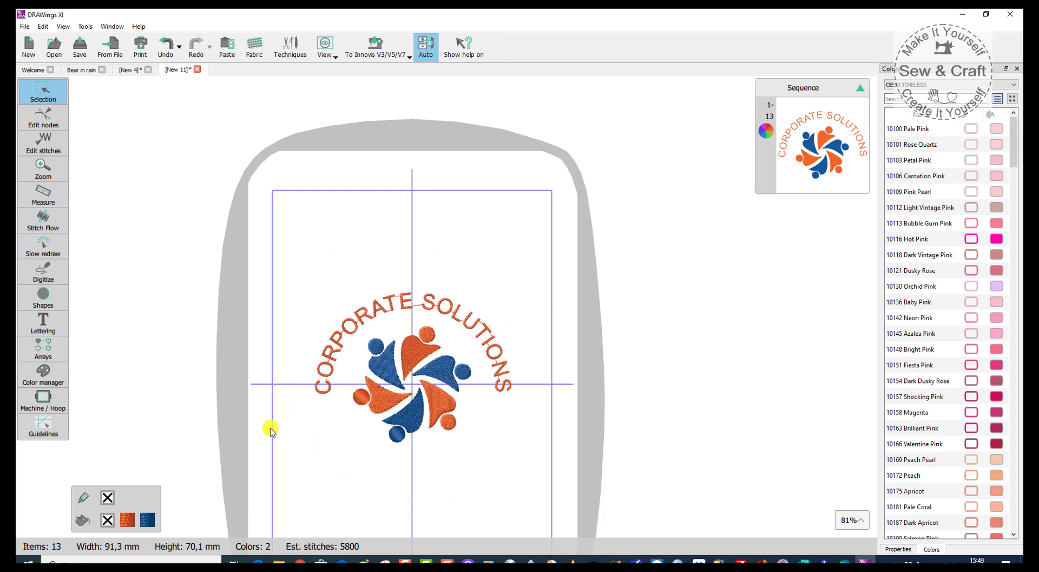
Step: Draw an ellipse around the lettering and logo, about 99 mm wide and 93 mm high, and remove its fill
left_click(46, 298)
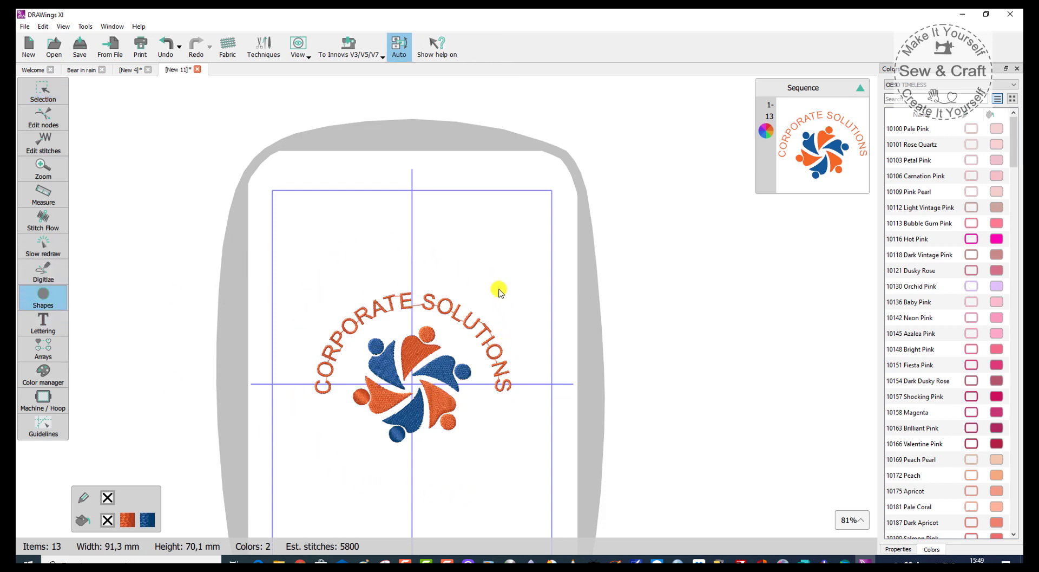
left_click_drag(497, 274, 306, 469)
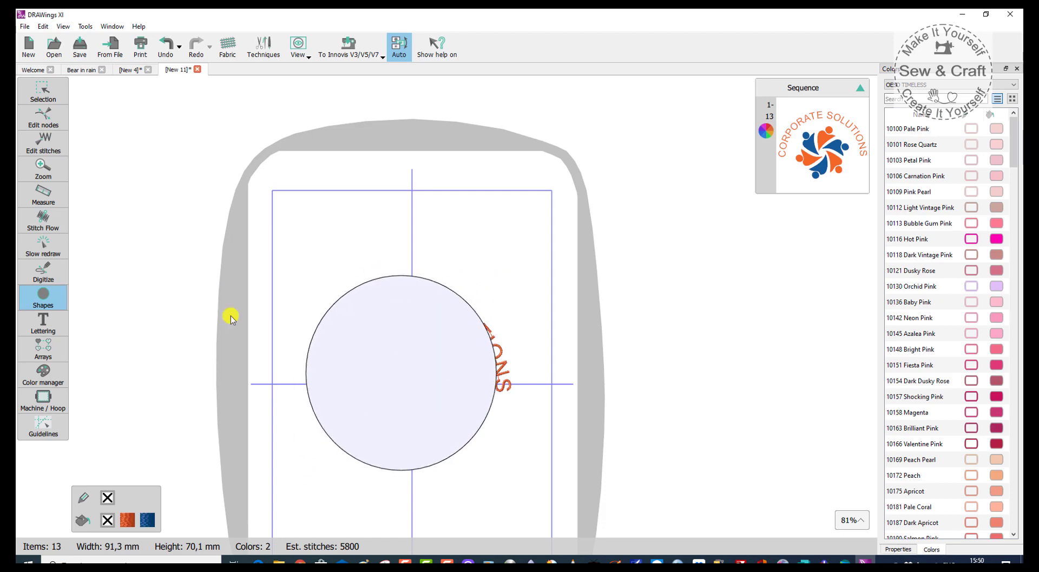
left_click(31, 92)
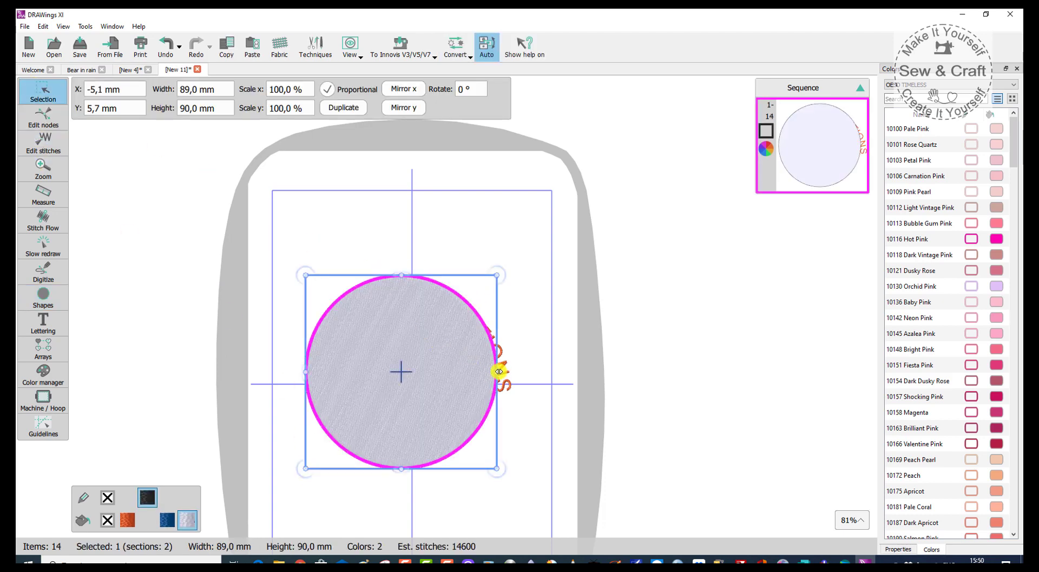
left_click_drag(499, 371, 519, 371)
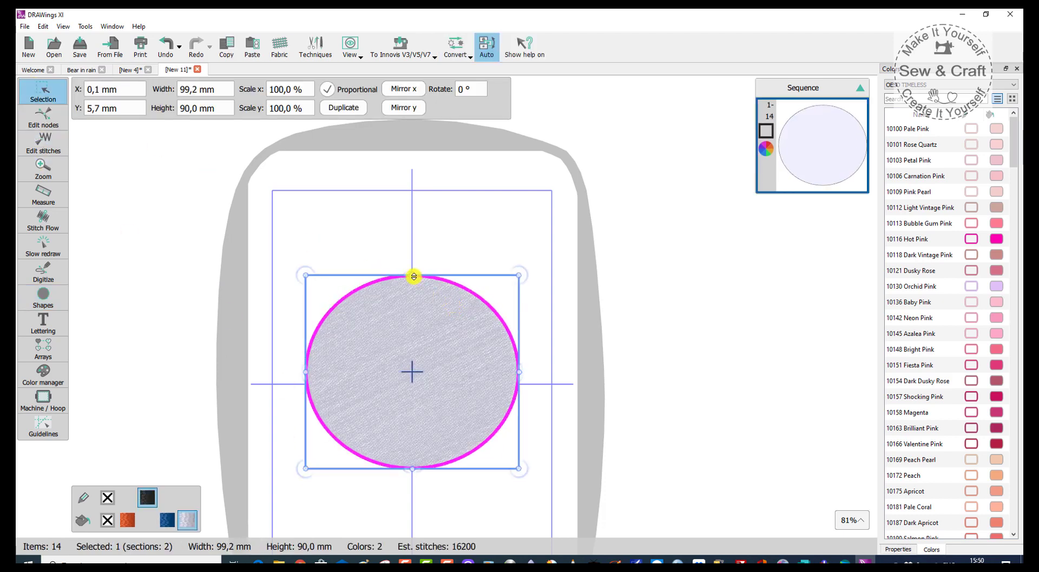
left_click_drag(413, 277, 413, 269)
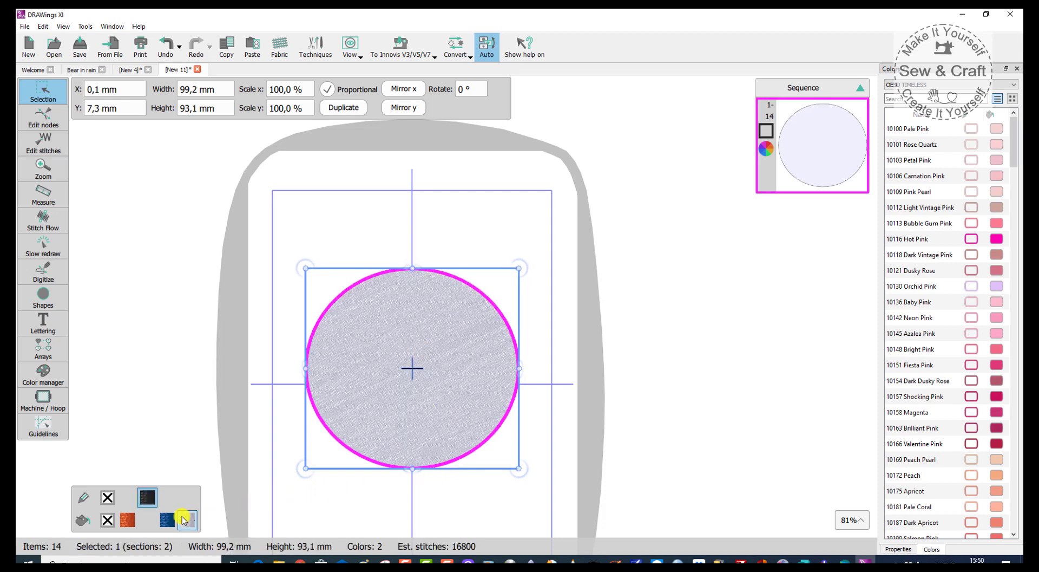
left_click(107, 520)
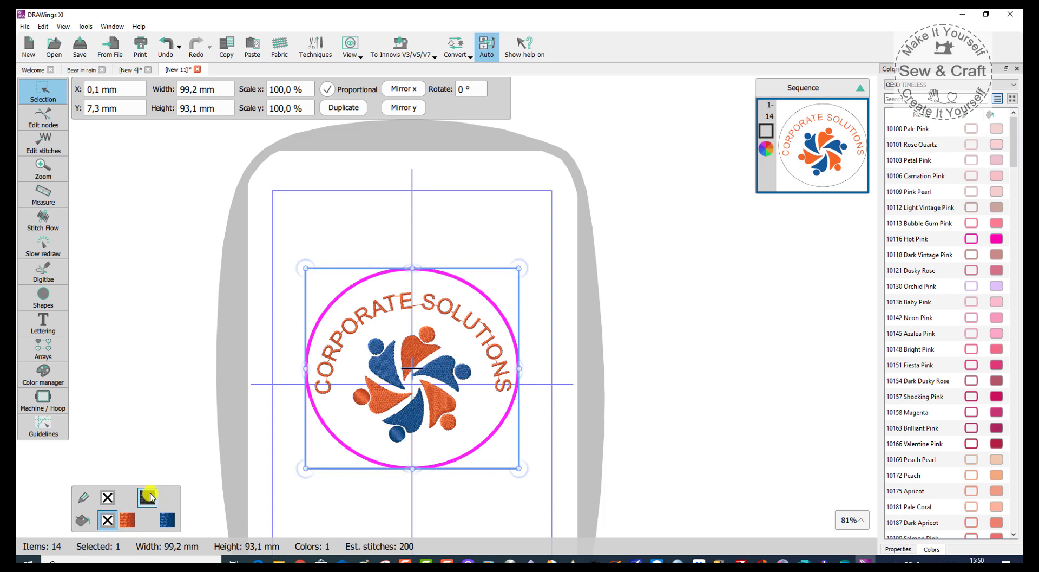
Step: Change the ellipse's outline to Satin serial stitching with an outline width of 3.0 mm
left_click(898, 549)
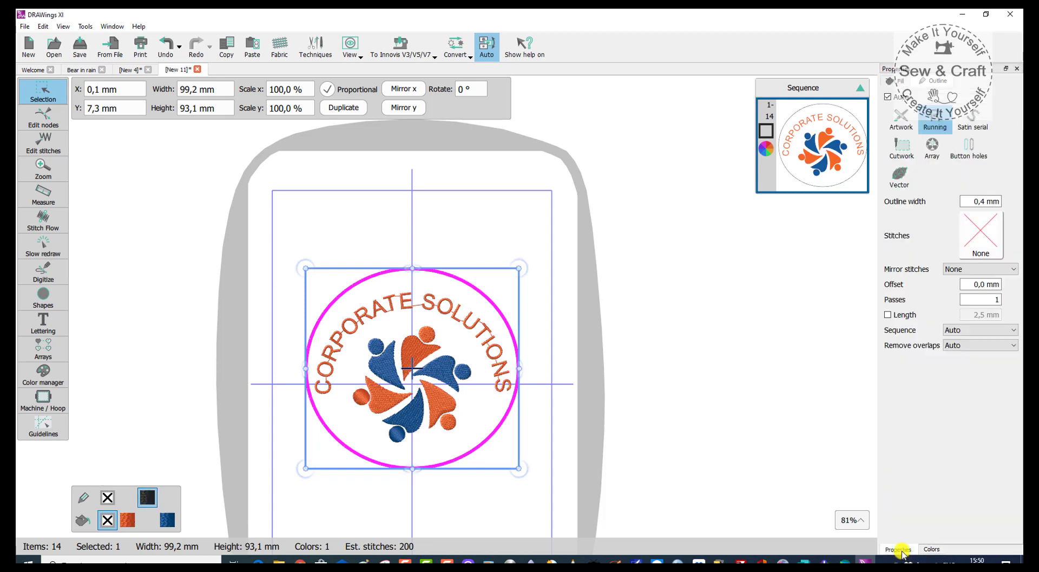
left_click(973, 116)
left_click_drag(972, 207, 1020, 198)
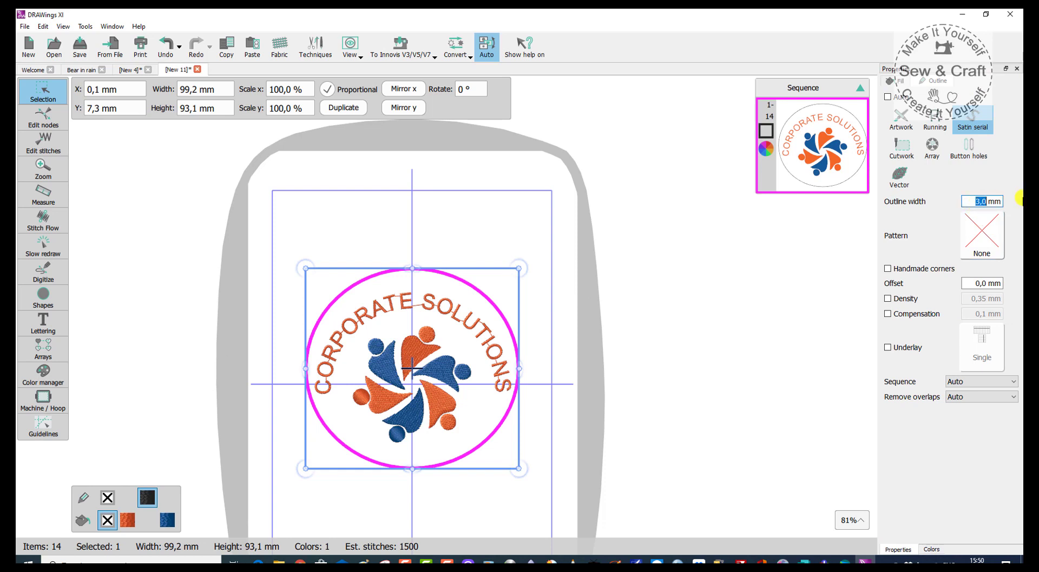
key("Return")
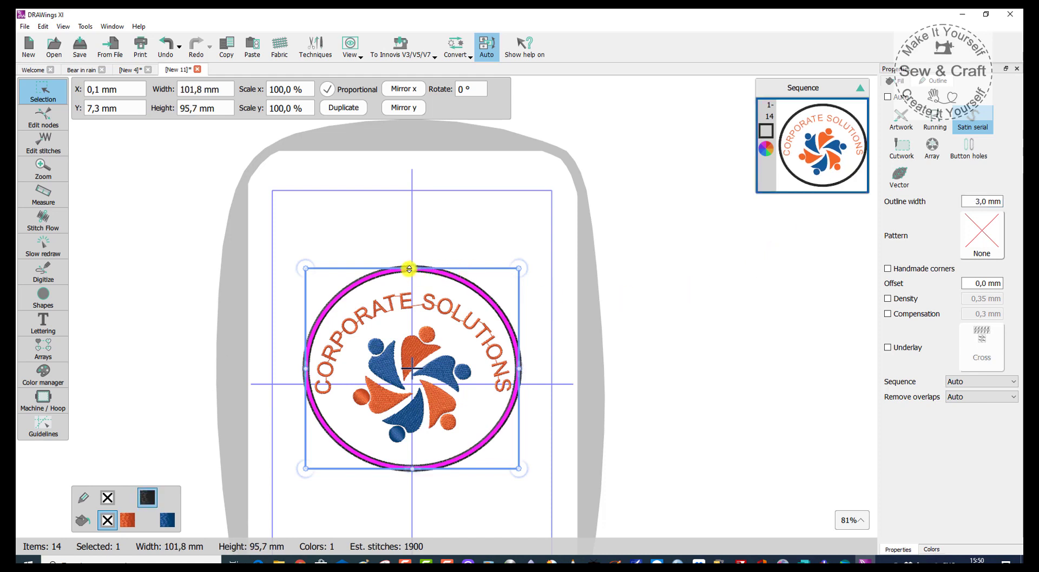
Step: Lower the ellipse's upper edge closer to the lettering, reducing its overall height to about 91 mm, and deselect it
left_click_drag(415, 271, 414, 278)
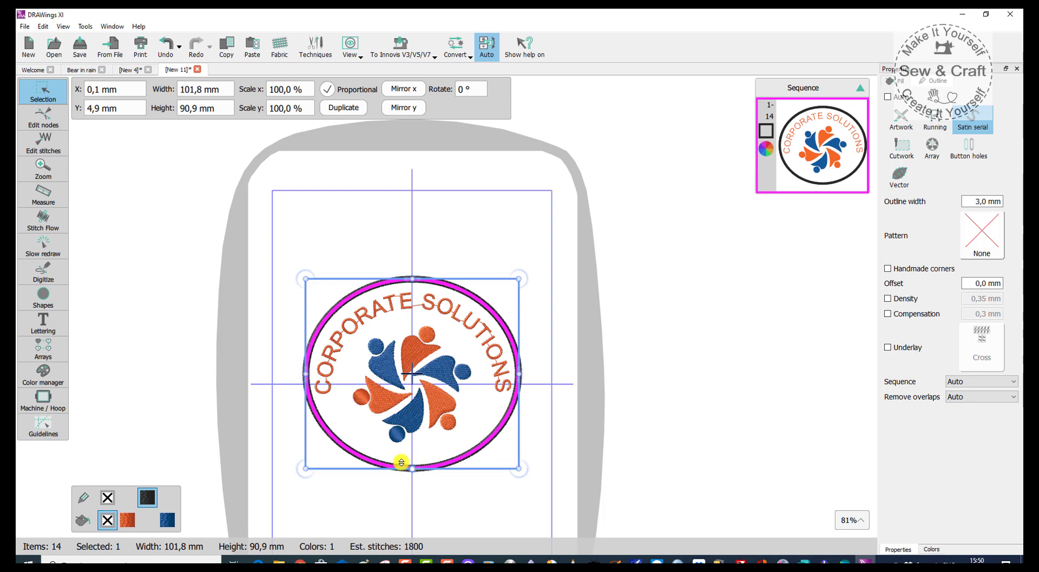
left_click(382, 483)
scroll(452, 360, "down", 3)
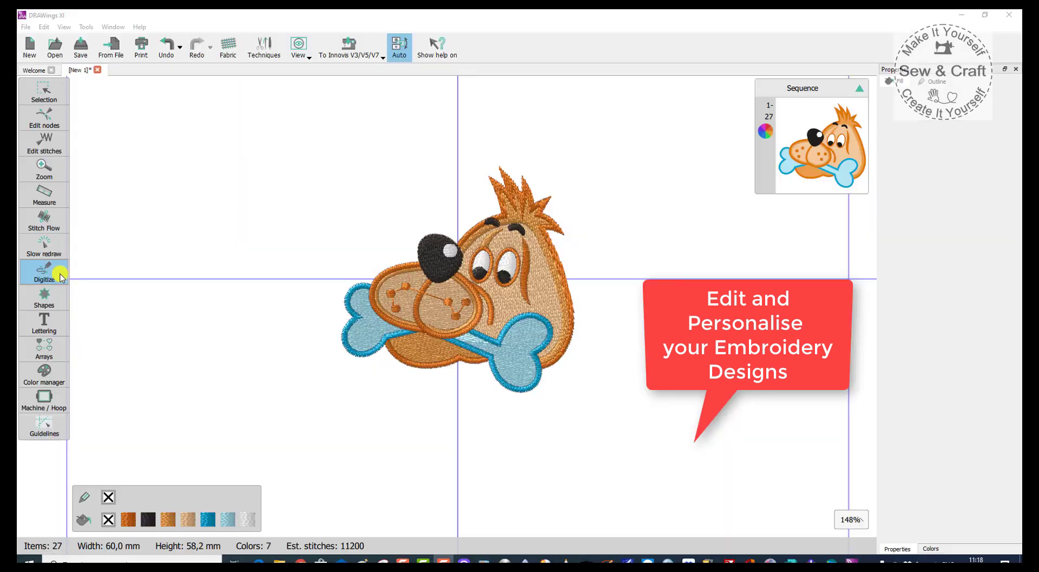
Step: Digitize an open wavy curve beside the dog's head, about 42 mm wide and 16 mm high
left_click(61, 276)
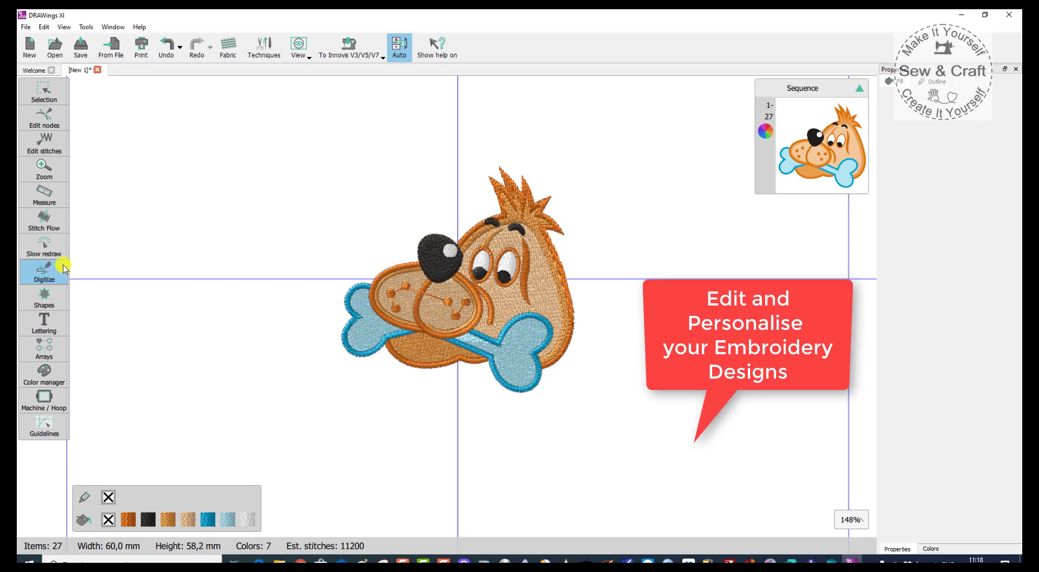
left_click(66, 268)
left_click(91, 269)
left_click(155, 251)
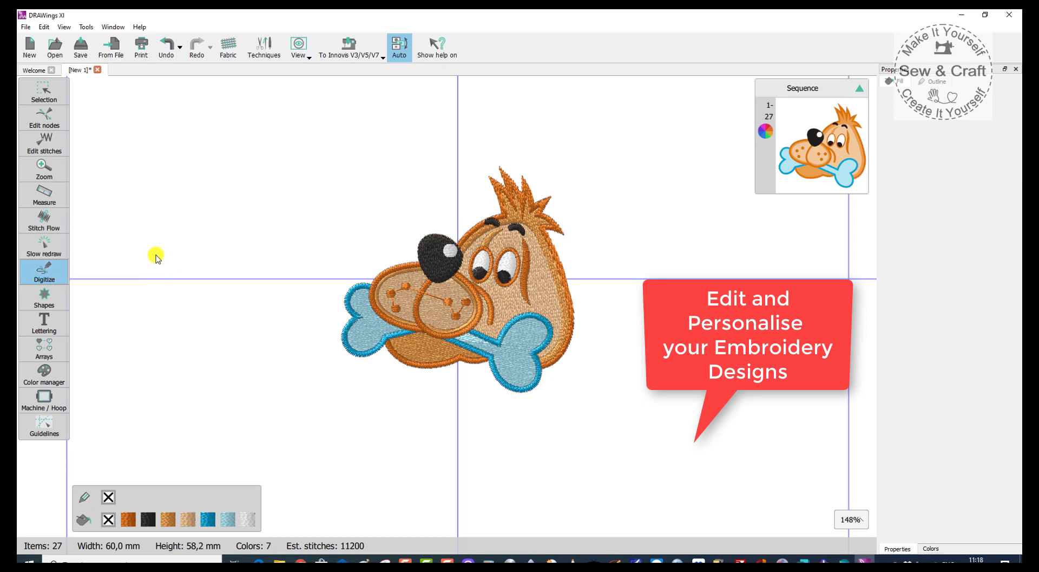
left_click(178, 223)
left_click(206, 228)
left_click(236, 242)
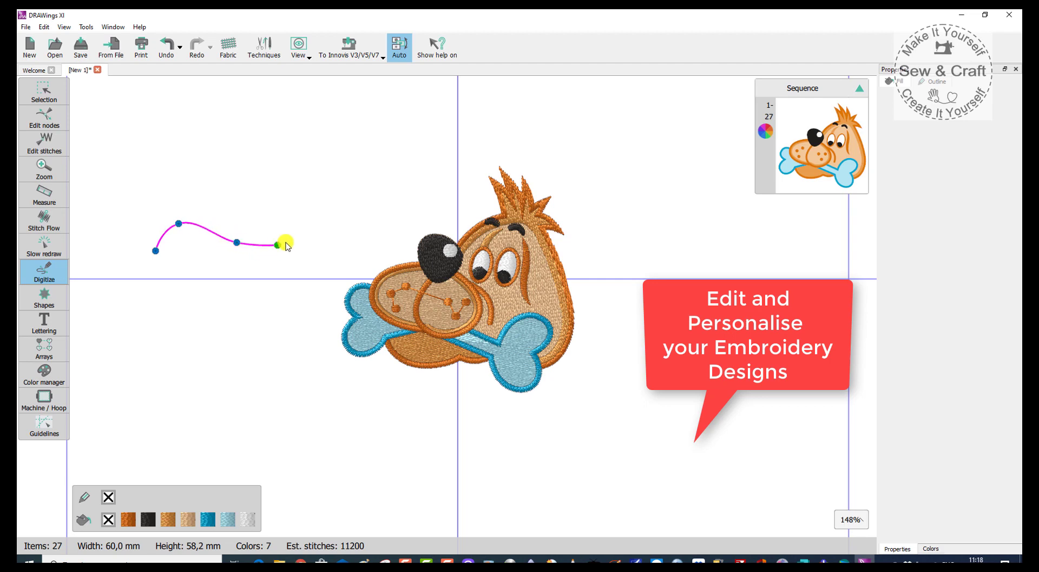
left_click(293, 229)
double_click(318, 192)
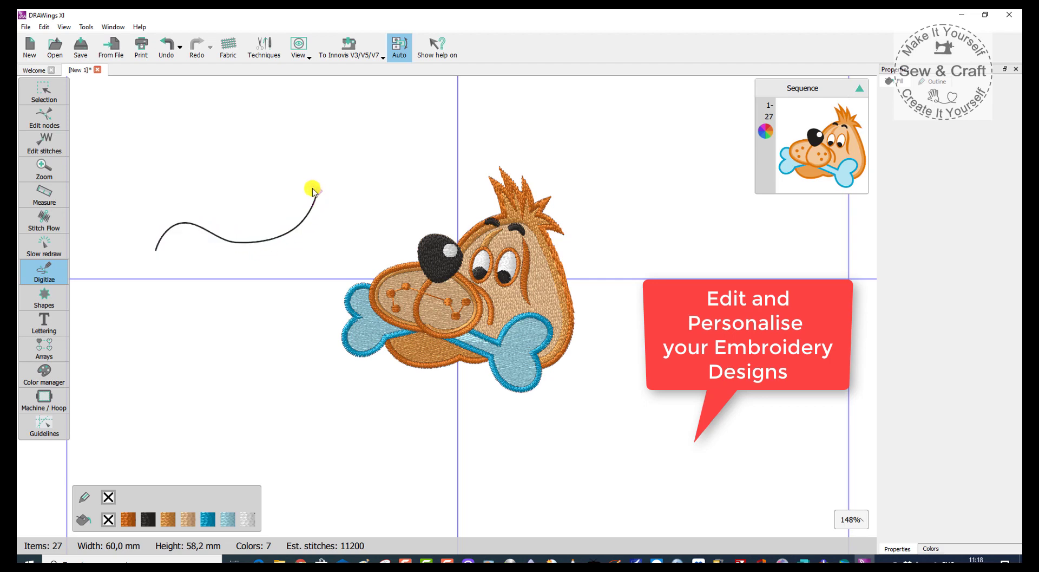
left_click(39, 86)
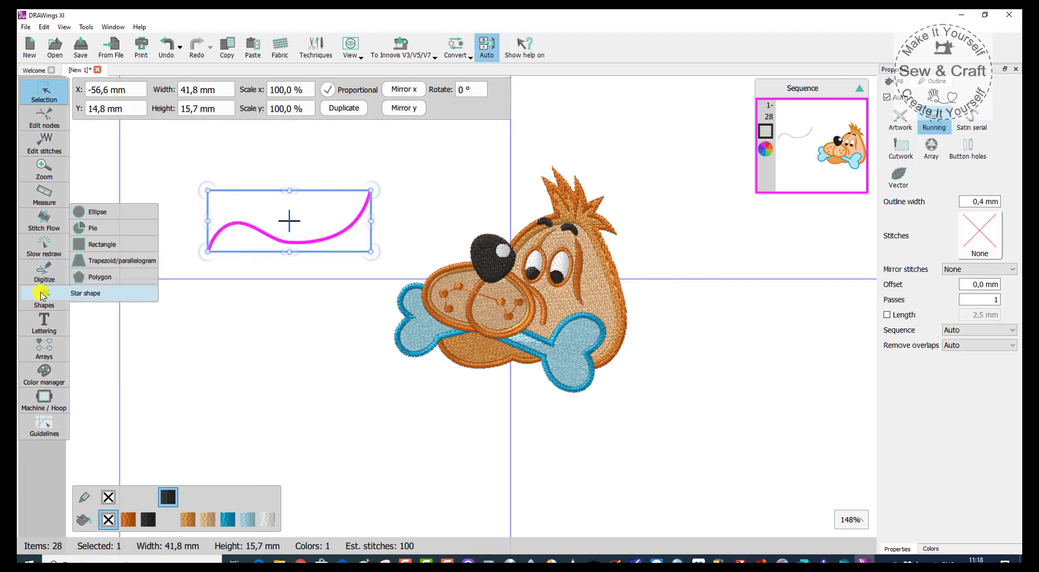
Step: Draw a six-pointed star shape below the wavy curve, about 40 mm wide and 40 mm high
left_click(41, 293)
left_click_drag(304, 278, 135, 436)
left_click(35, 92)
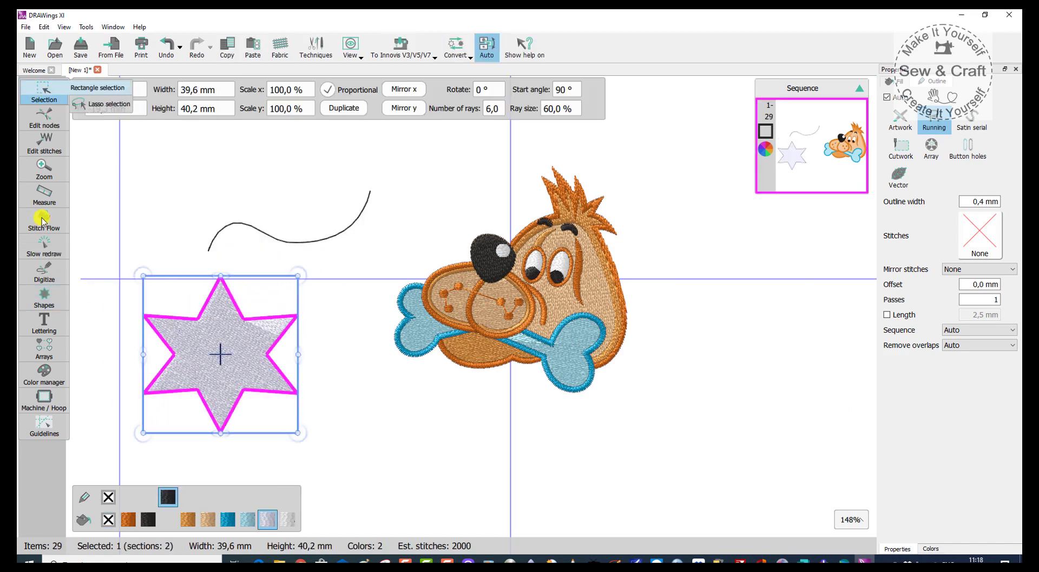
Step: Add the lettering SNOOPY and set its placement to On arc
left_click(44, 322)
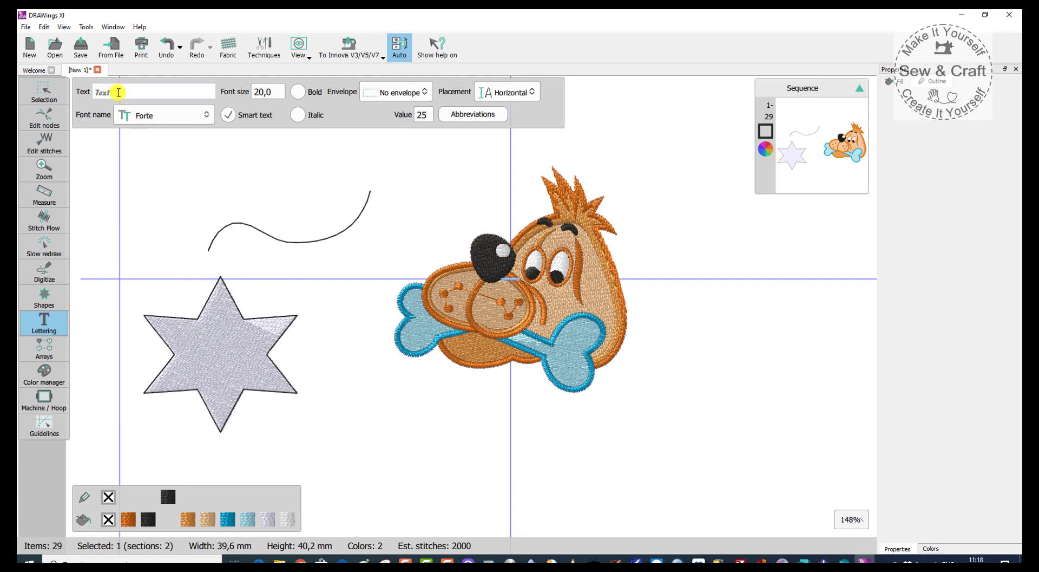
type("SNOOPY")
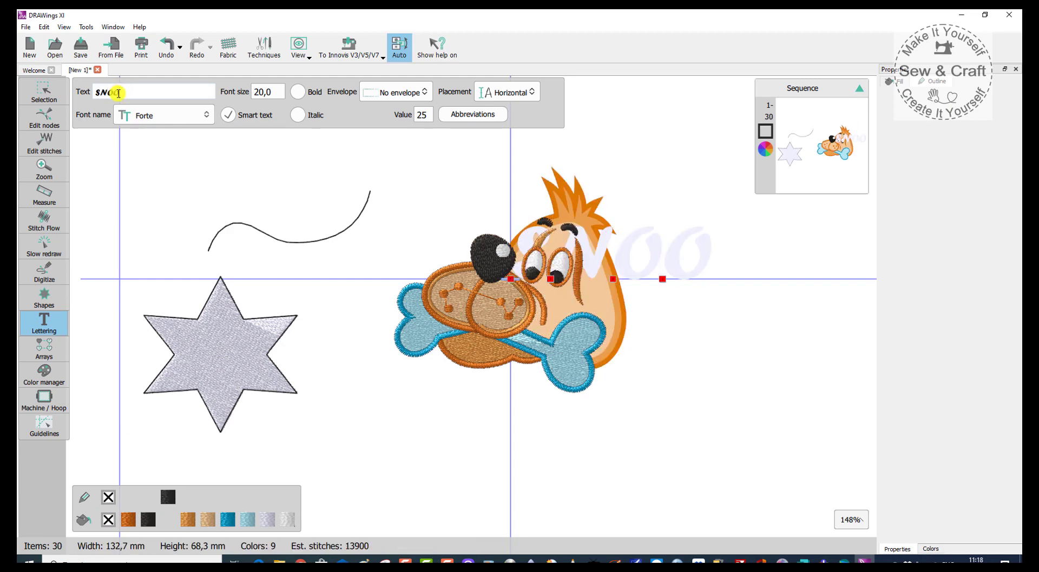
left_click(513, 94)
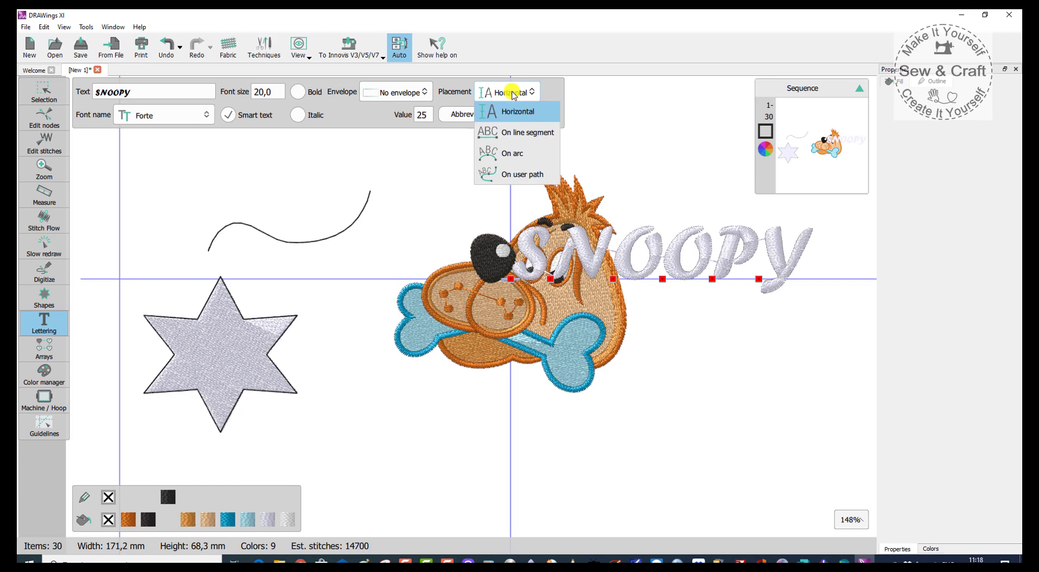
left_click(514, 155)
Step: Position and bend the SNOOPY arc beneath the dog's head so the text curves upward toward its end
left_click_drag(635, 198, 533, 426)
left_click_drag(699, 447, 756, 356)
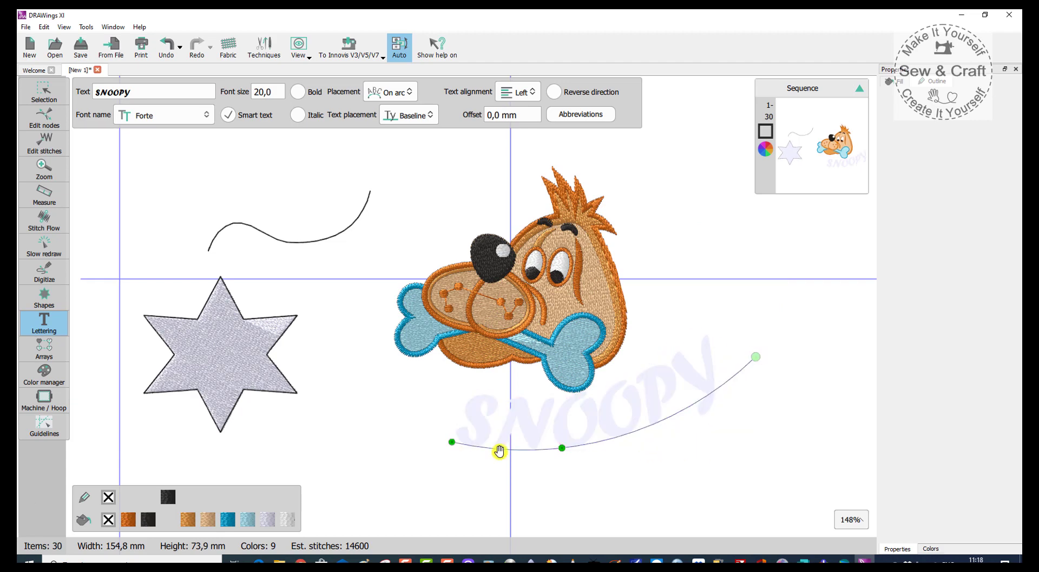
left_click(43, 92)
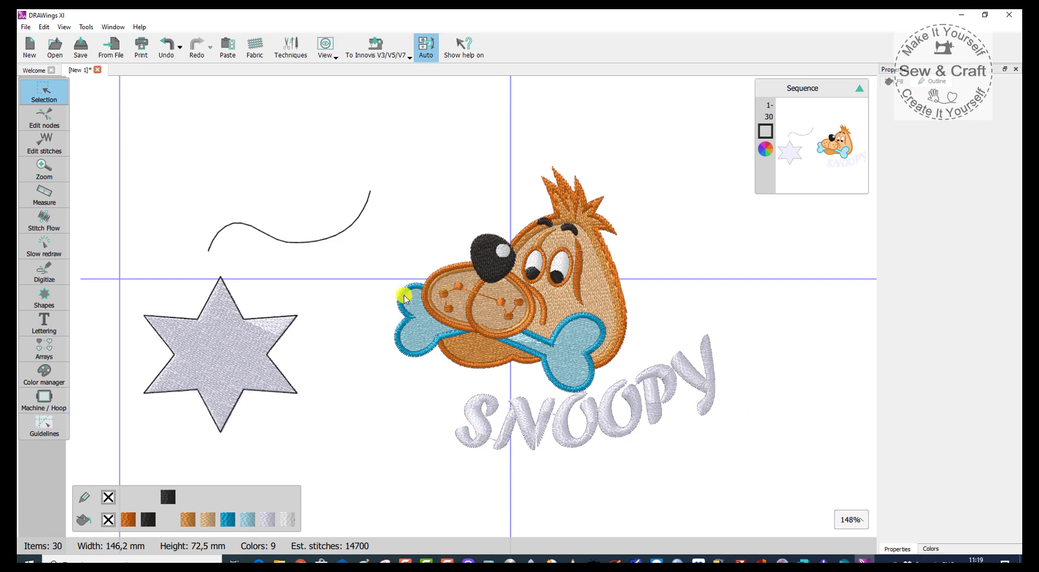
Step: Recolor the star's fill with thread 22124 Lemon and remove its outline
scroll(383, 399, "down", 1)
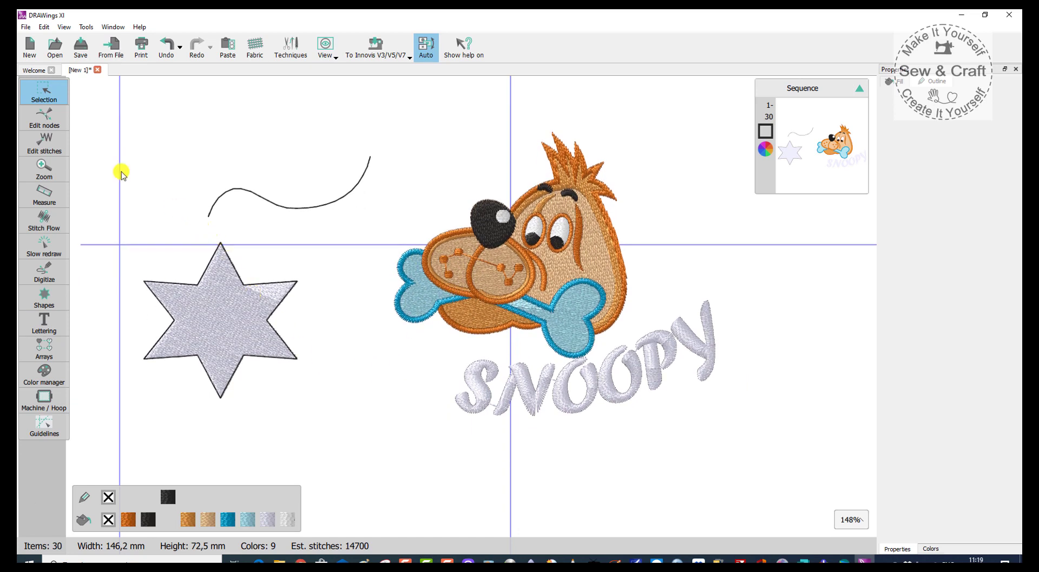
mouse_move(49, 98)
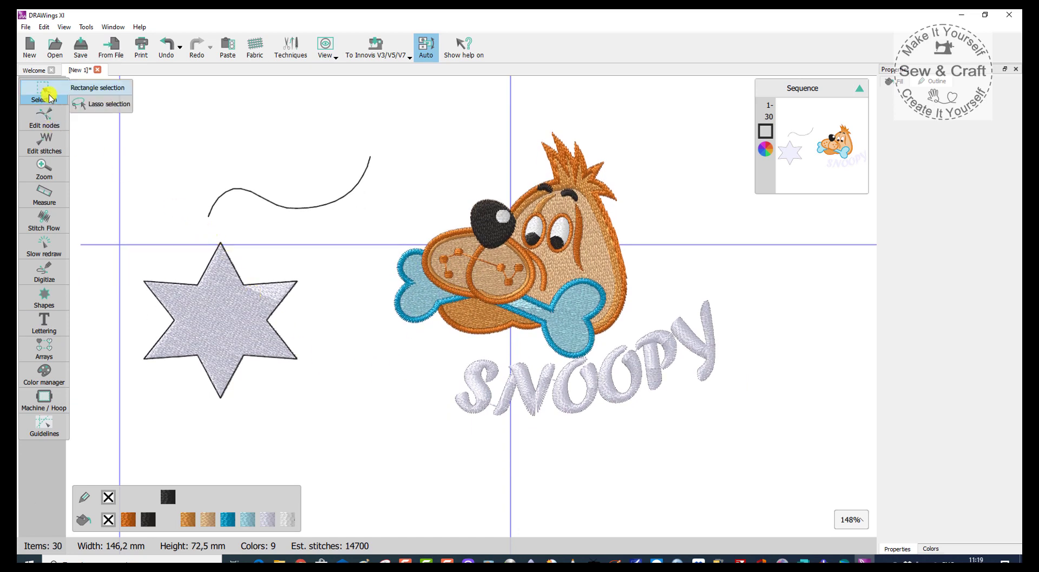
left_click(252, 331)
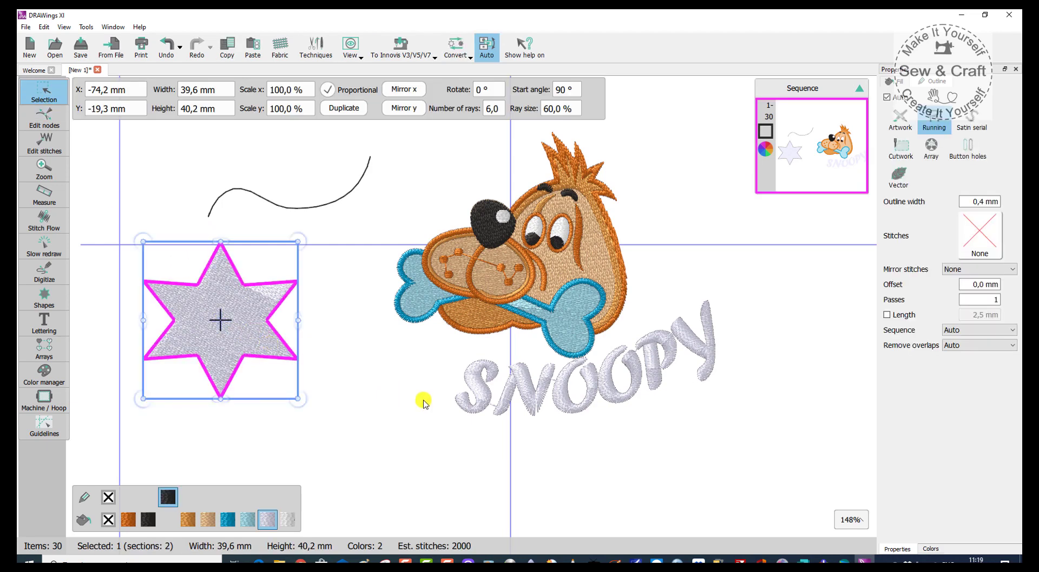
left_click(936, 549)
left_click_drag(1013, 142, 1017, 425)
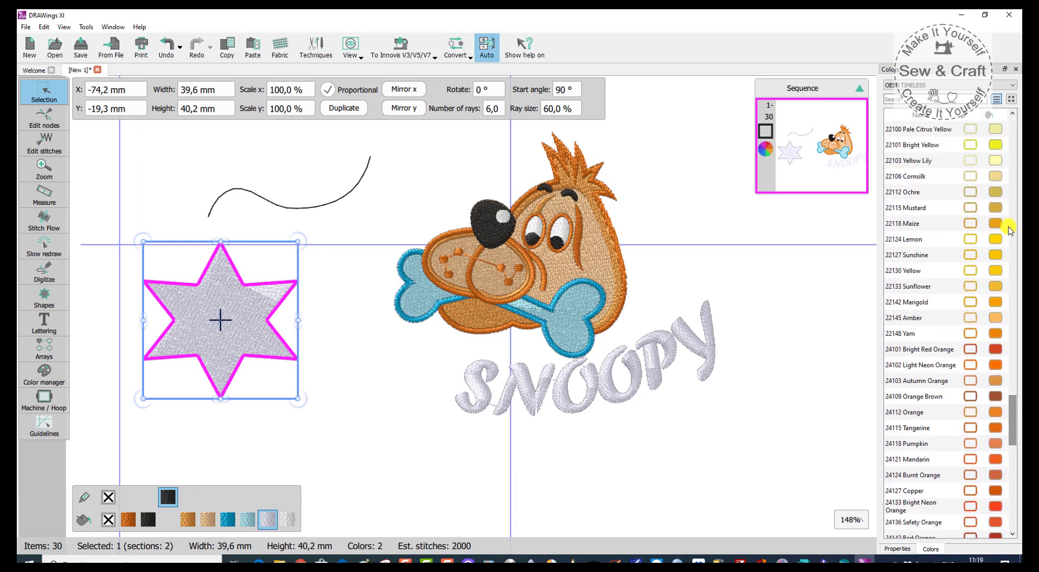
left_click(994, 239)
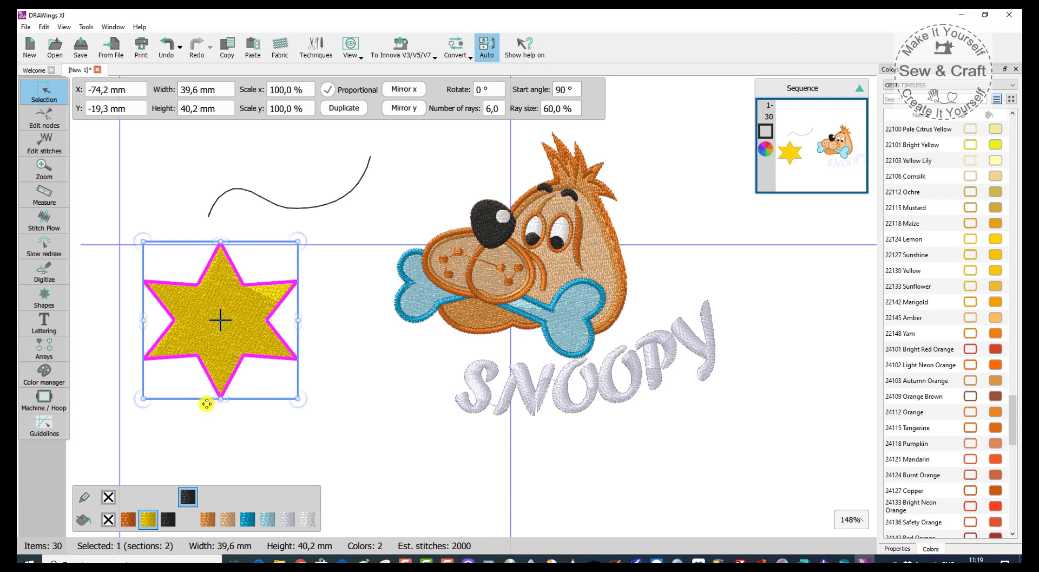
left_click(109, 497)
left_click(336, 434)
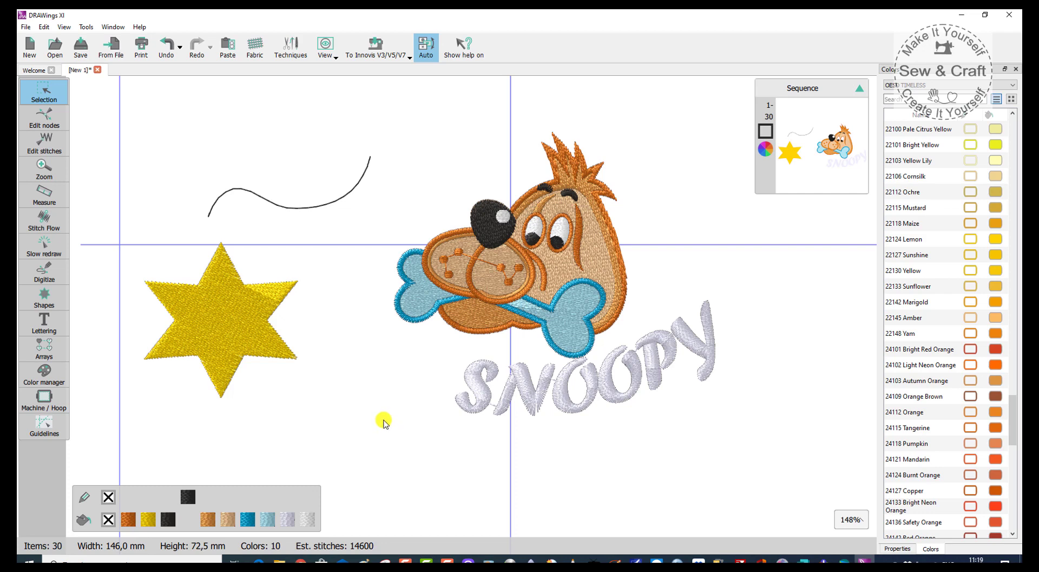
Step: Try the sea waves3 pattern on the star's Step fill, then replace it with the Zig Zag pattern
left_click(259, 335)
left_click(899, 548)
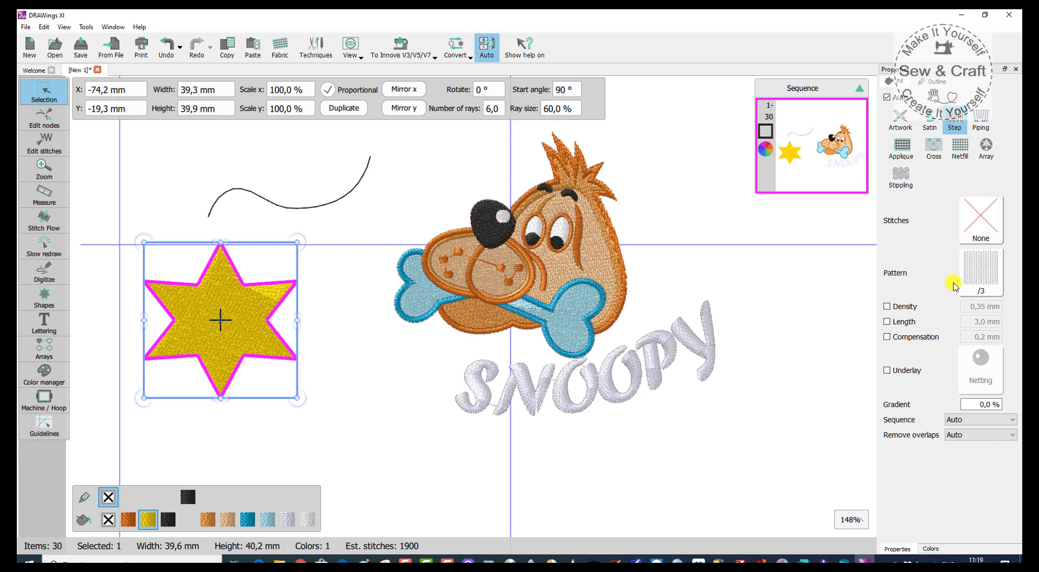
left_click(995, 280)
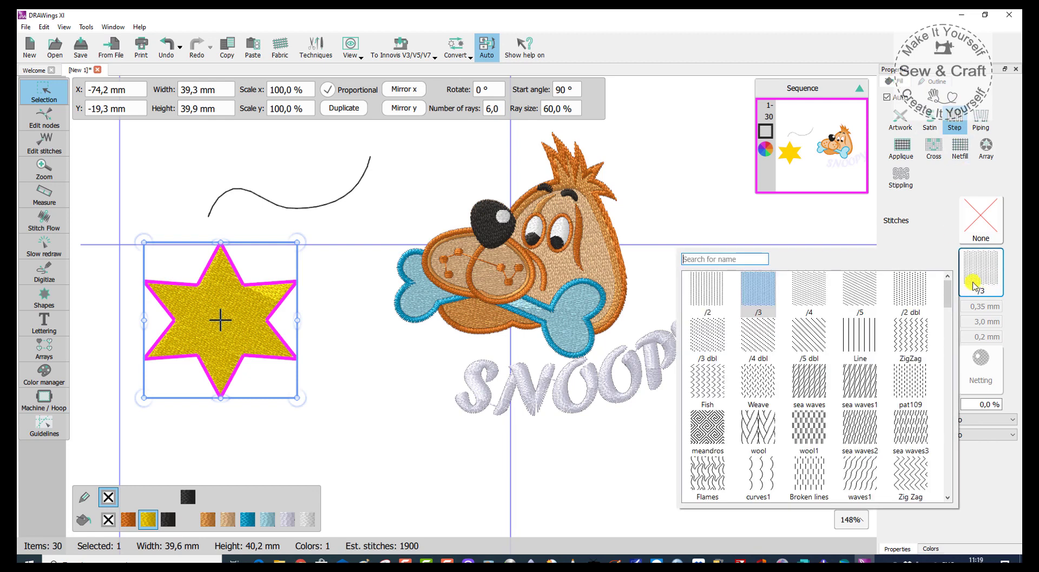
left_click(915, 430)
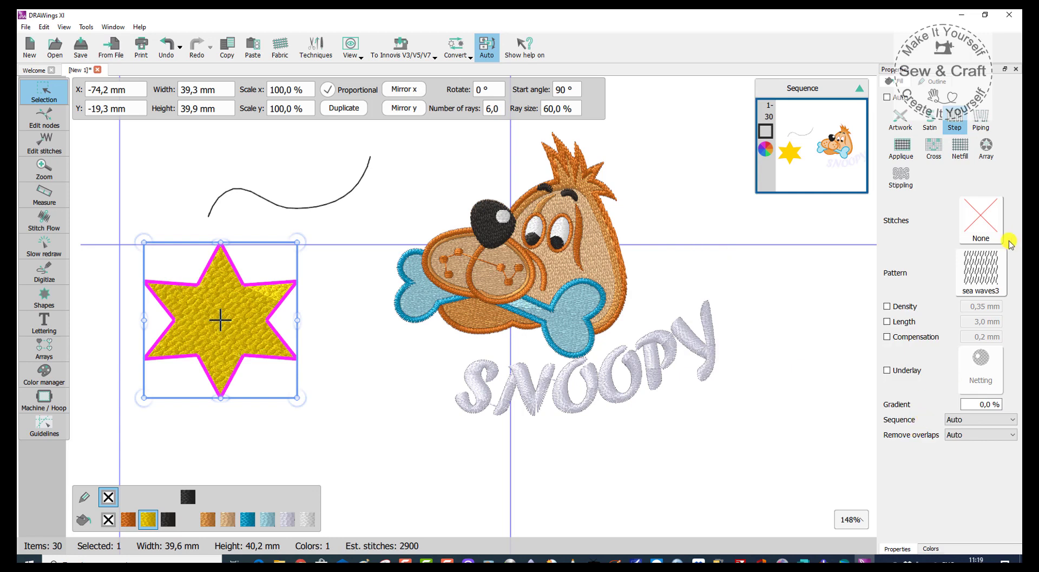
left_click(990, 277)
left_click(908, 474)
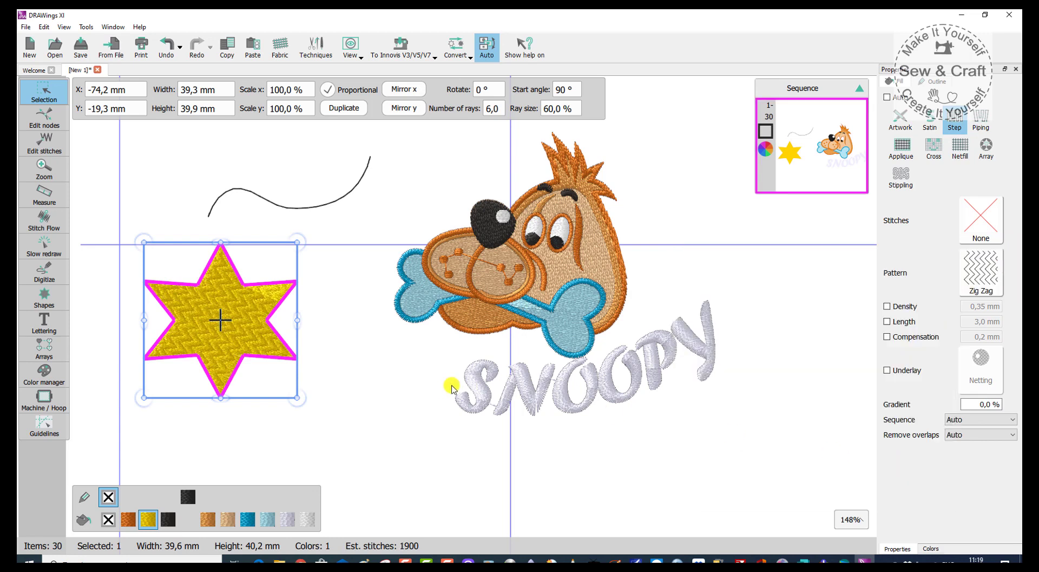
Step: Enlarge the star proportionally to about 46 mm wide and 47 mm high
scroll(395, 347, "down", 3)
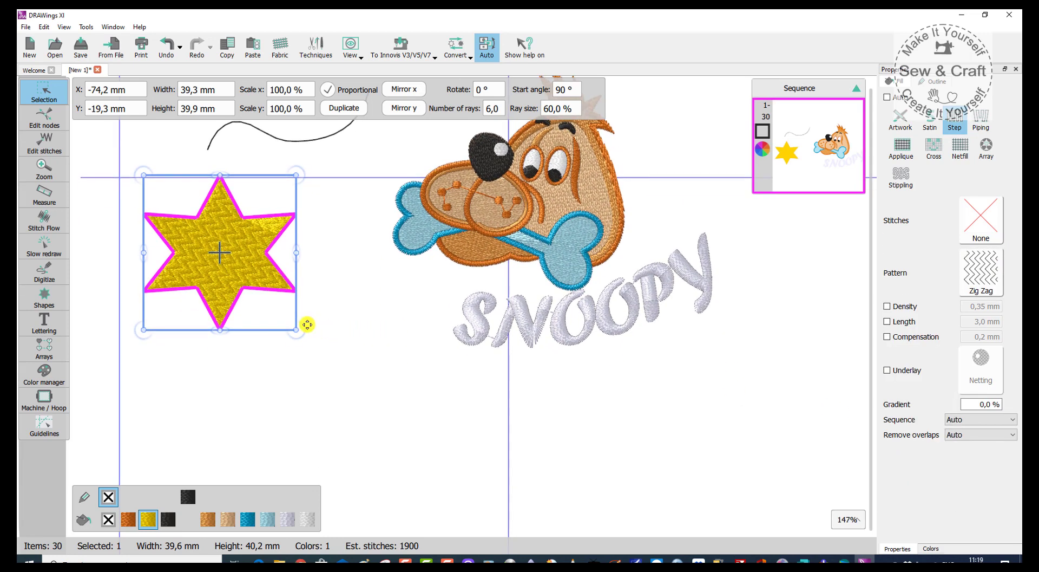
left_click_drag(297, 330, 323, 356)
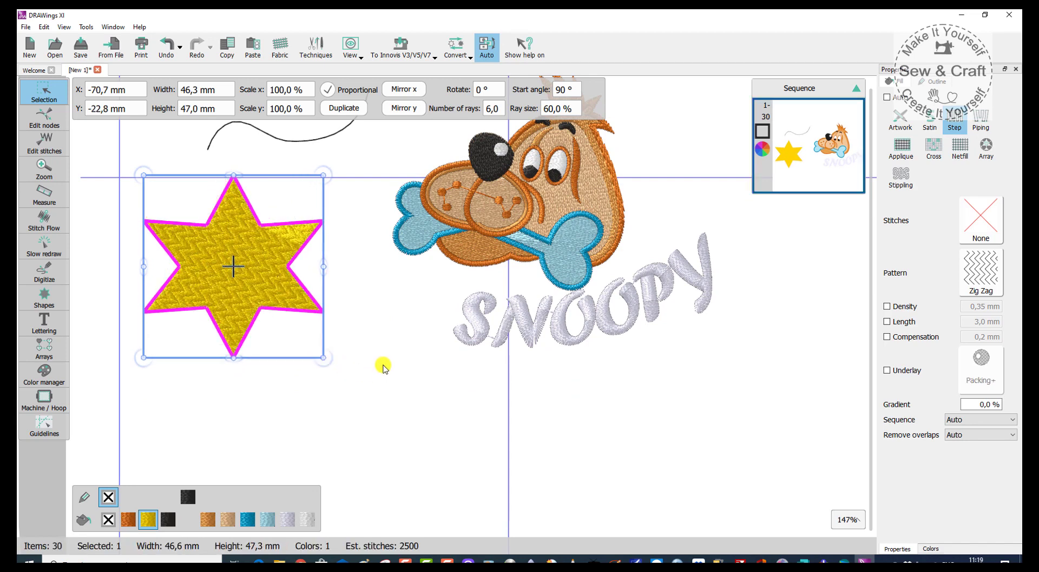
scroll(340, 245, "up", 3)
Step: Change the wavy curve's outline to Satin serial and set its outline width to 3.5 mm
left_click(329, 206)
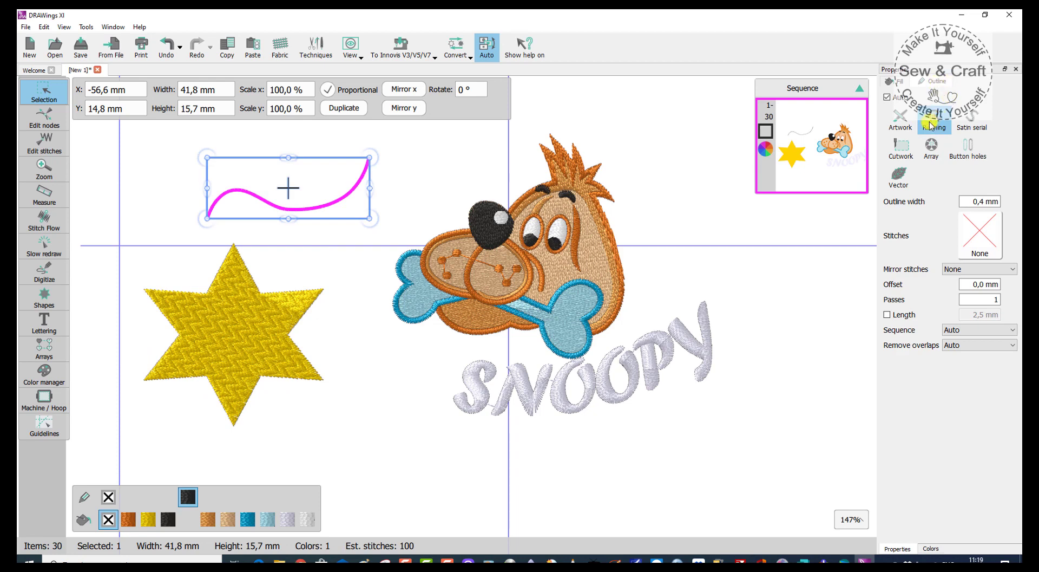
left_click(973, 121)
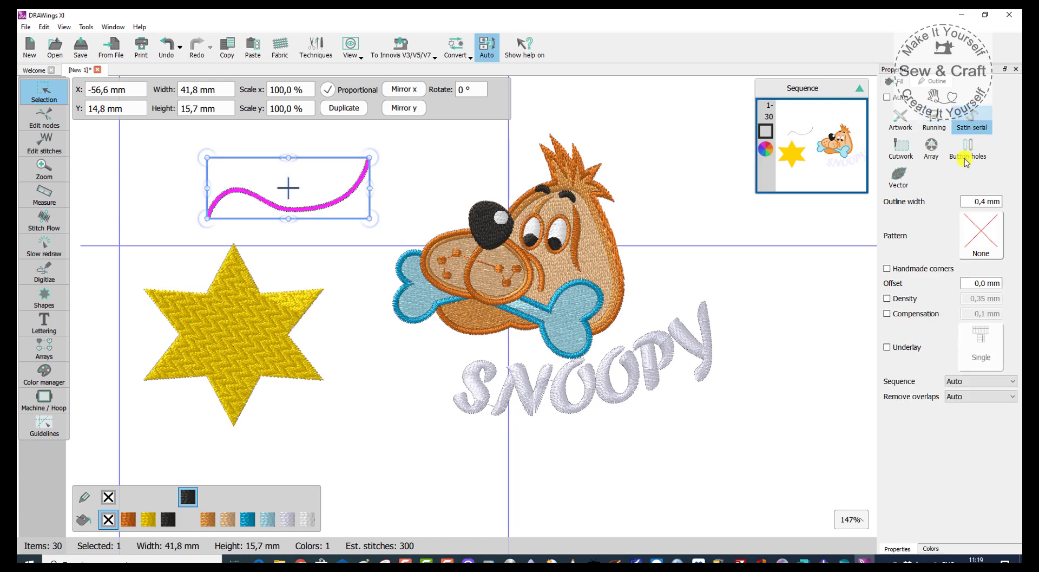
left_click_drag(970, 201, 1018, 209)
key("Return")
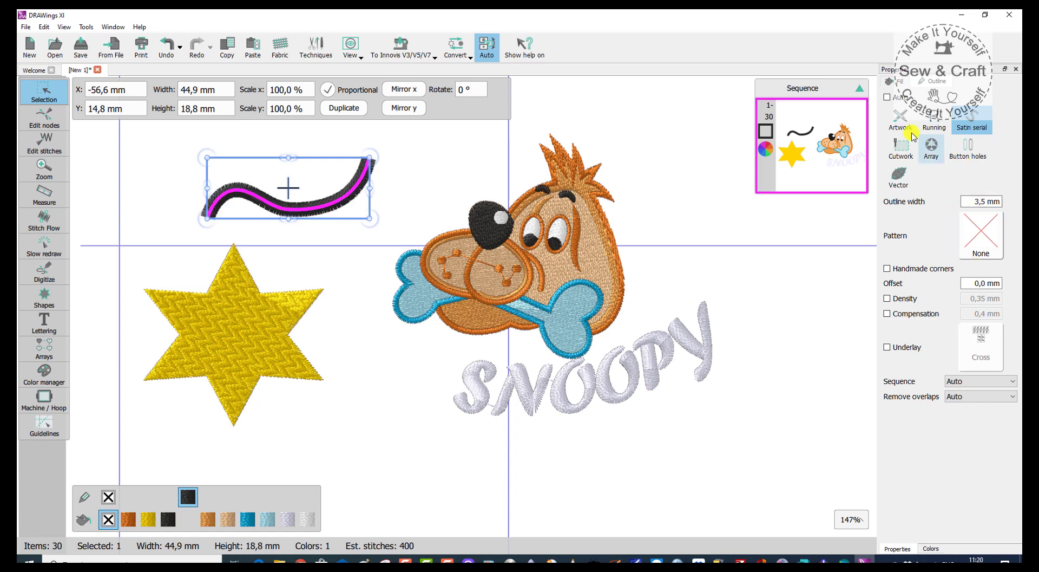
Step: Switch the wavy curve to Running with the circular stitch pattern 07 and deselect it
left_click(941, 119)
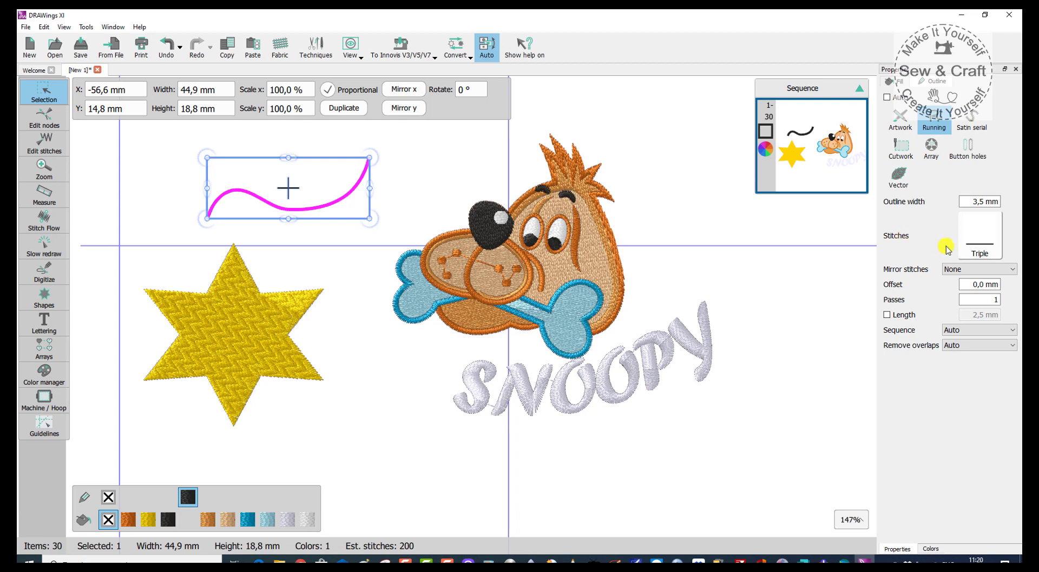
left_click(977, 249)
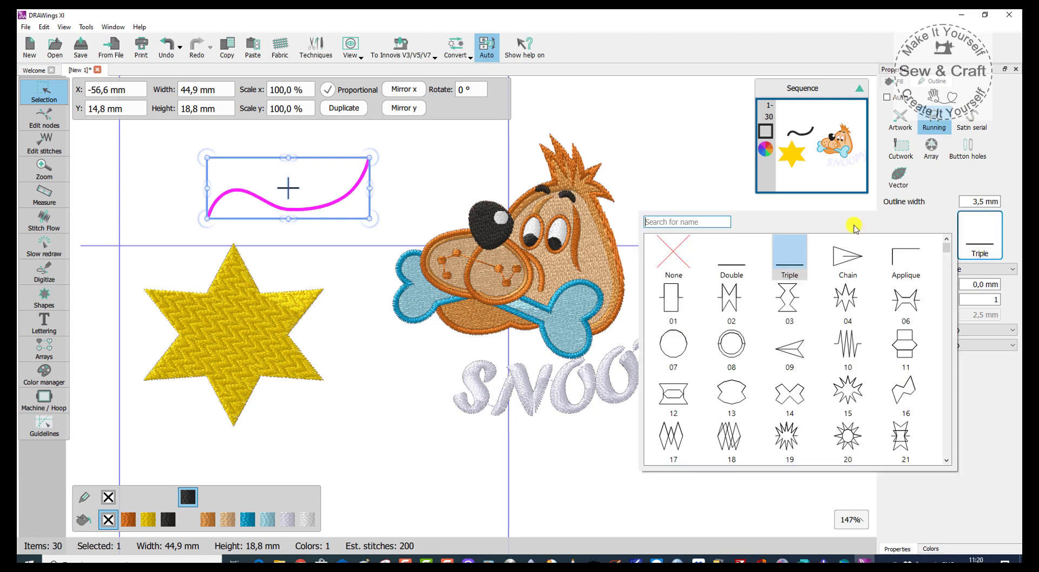
left_click(673, 346)
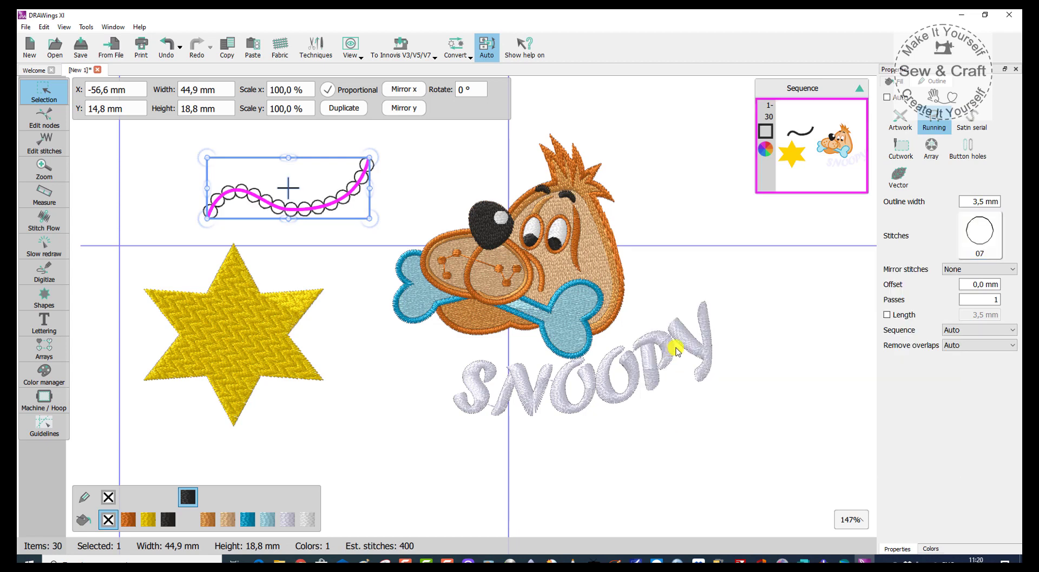
left_click(425, 172)
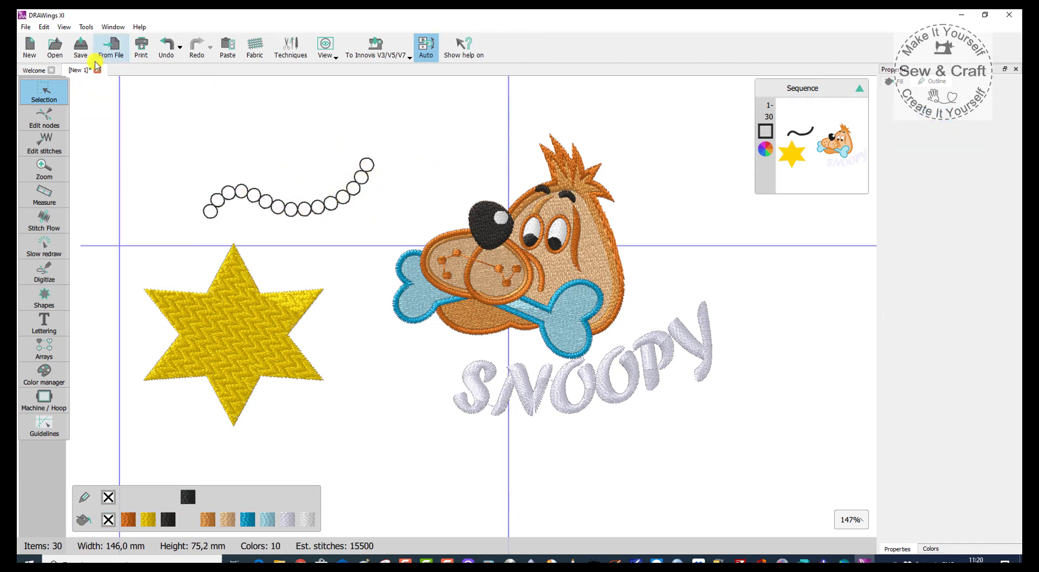
Step: Reshape the wavy curve by moving its three inner nodes to form a deeper wave about 45 mm wide and 20 mm high
mouse_move(44, 88)
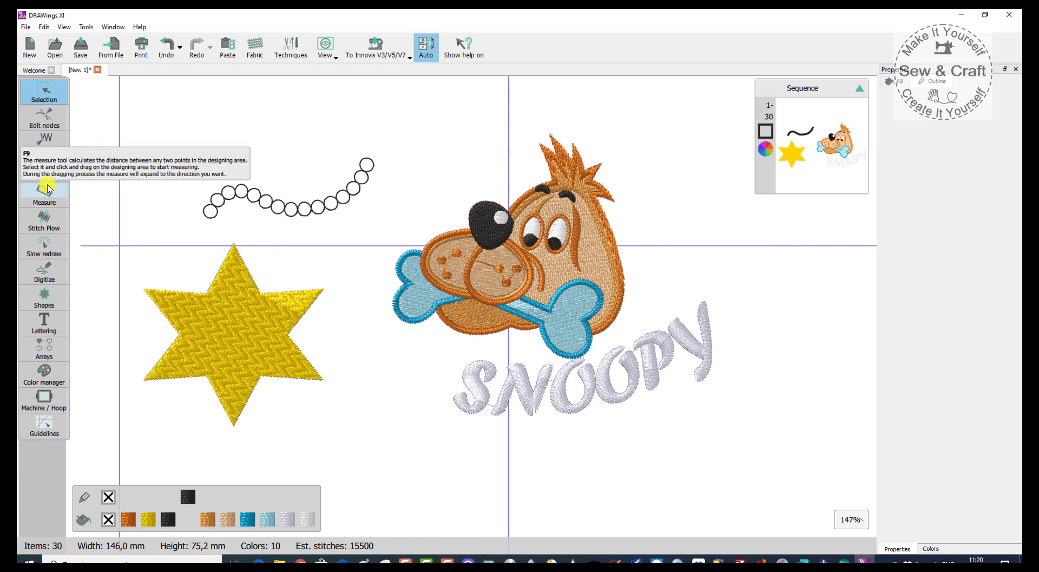
left_click(46, 118)
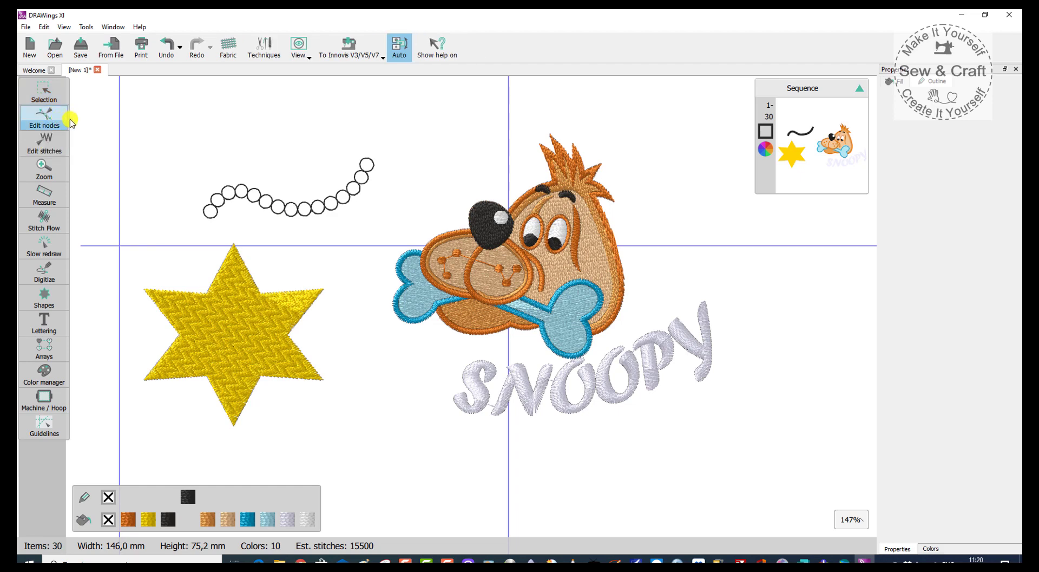
left_click(275, 197)
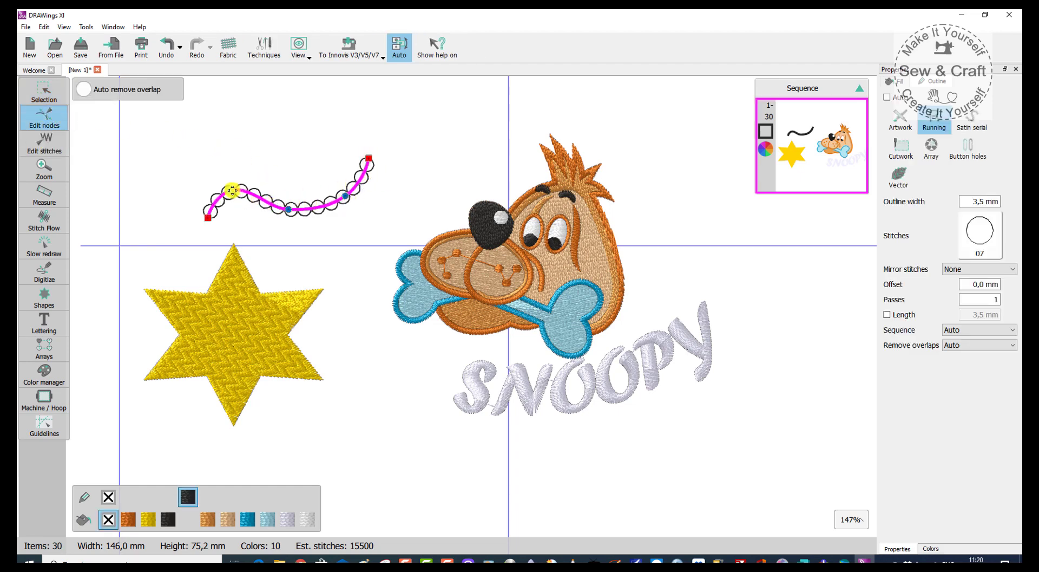
left_click_drag(232, 191, 233, 173)
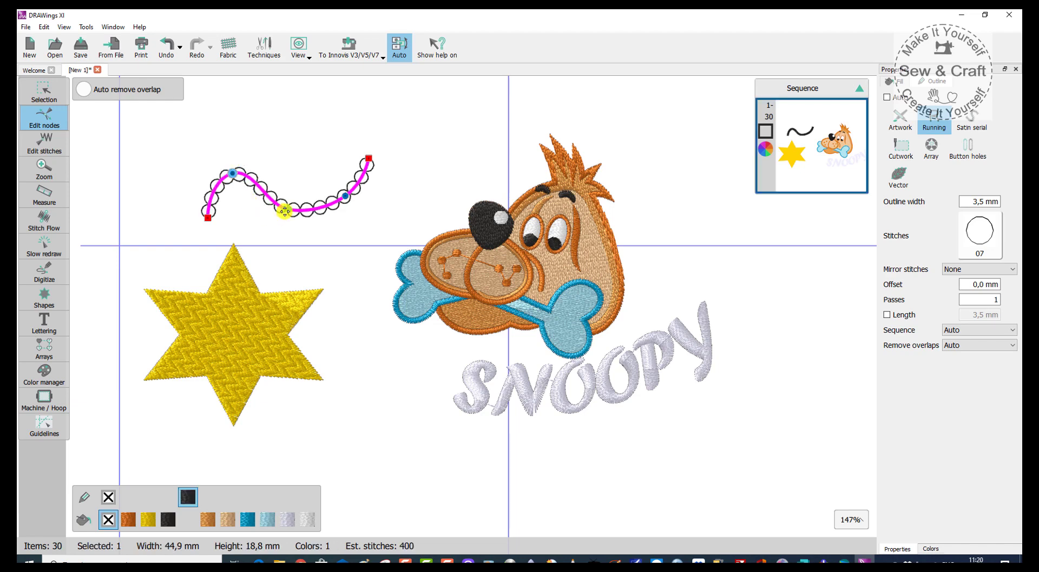
left_click_drag(288, 210, 288, 223)
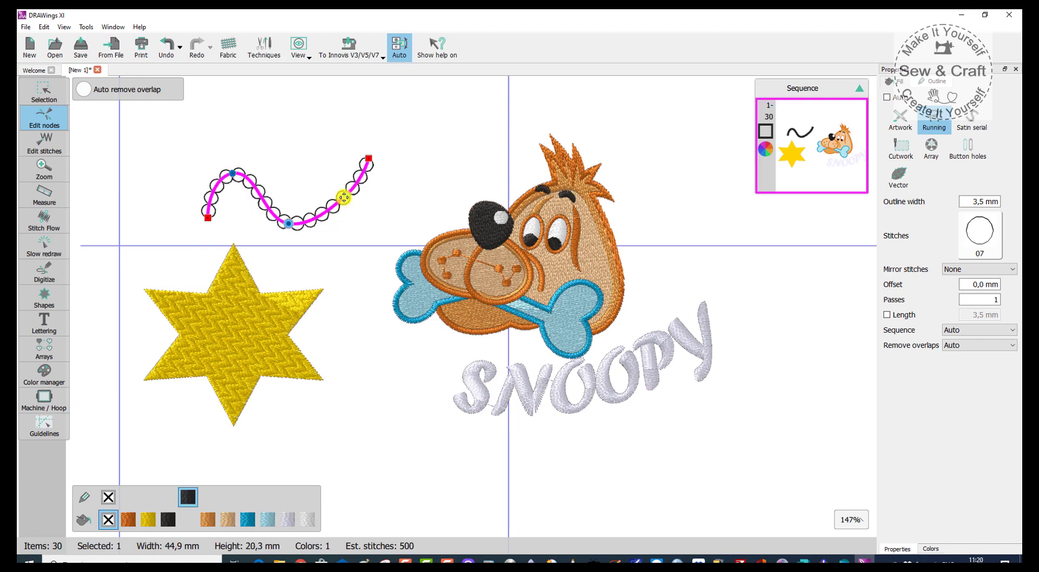
left_click_drag(339, 186, 337, 181)
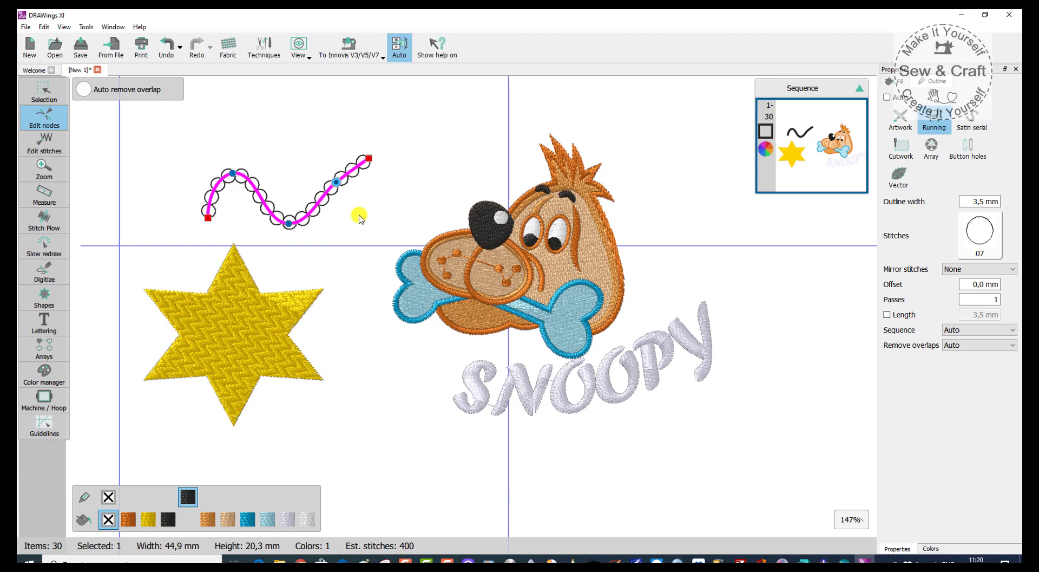
Step: Stretch the dog's black nose upward by its upper node to about 17 mm high
left_click(483, 224)
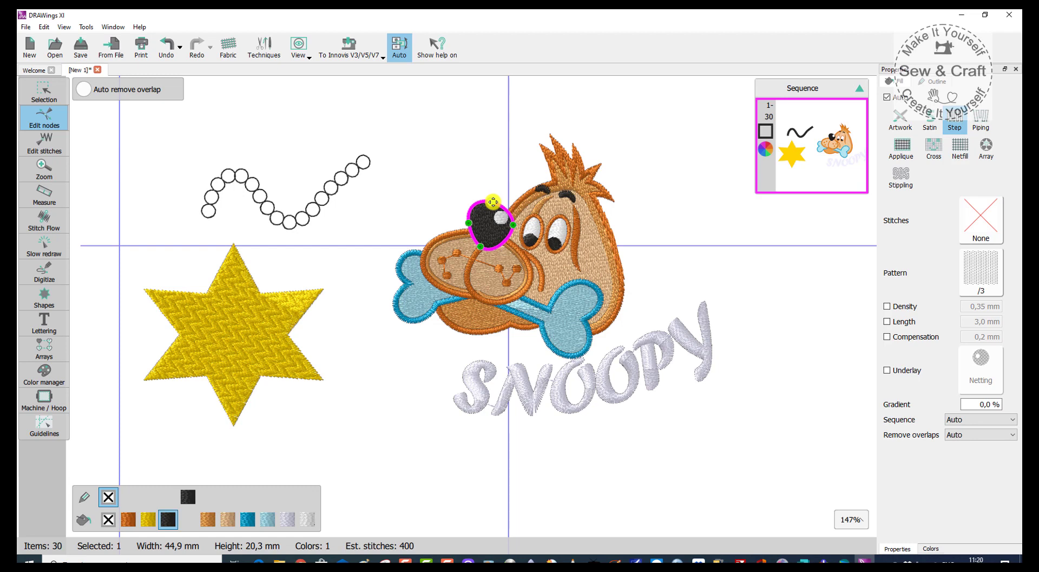
left_click_drag(493, 202, 493, 183)
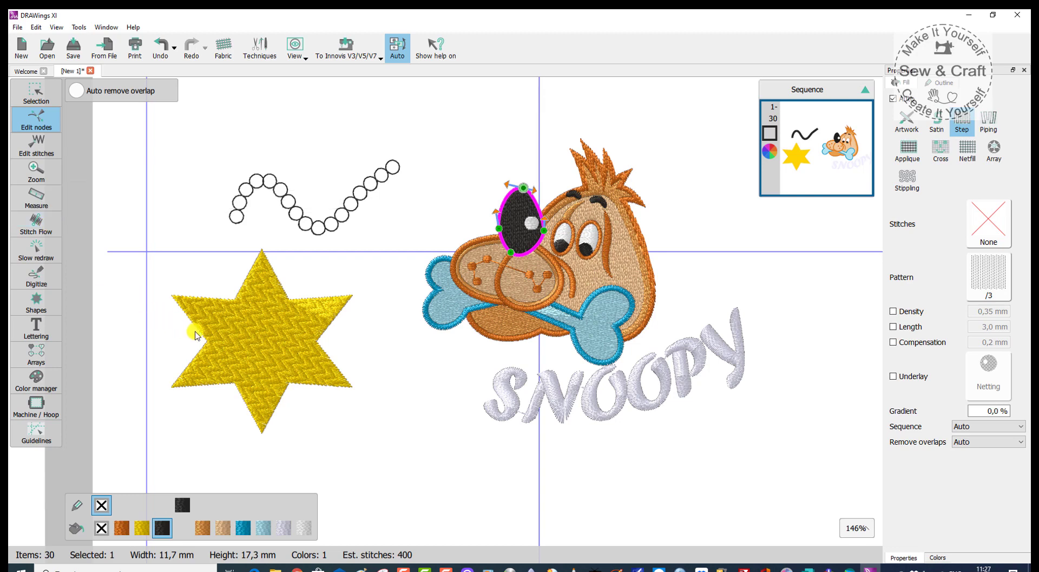
Step: Redraw the star's stitch flow direction as a steep slanted line just left of its centre, and deselect the star
left_click(220, 340)
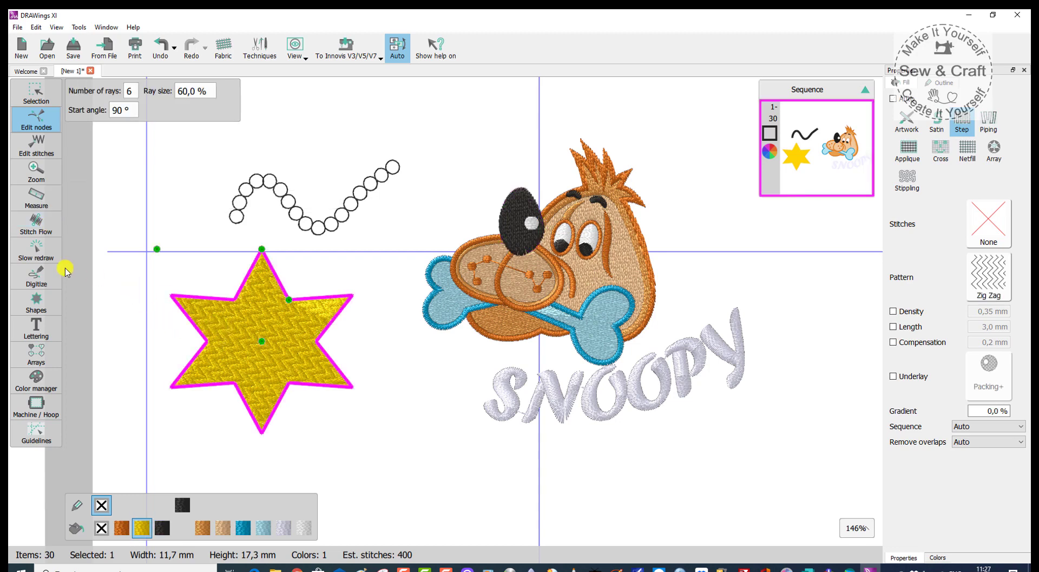
left_click(36, 223)
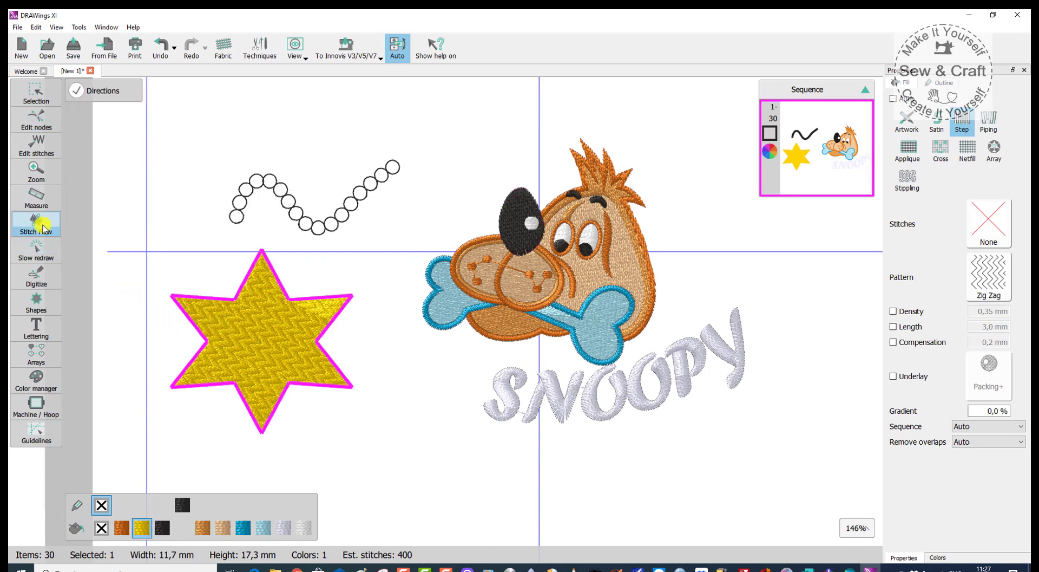
left_click_drag(299, 313, 274, 351)
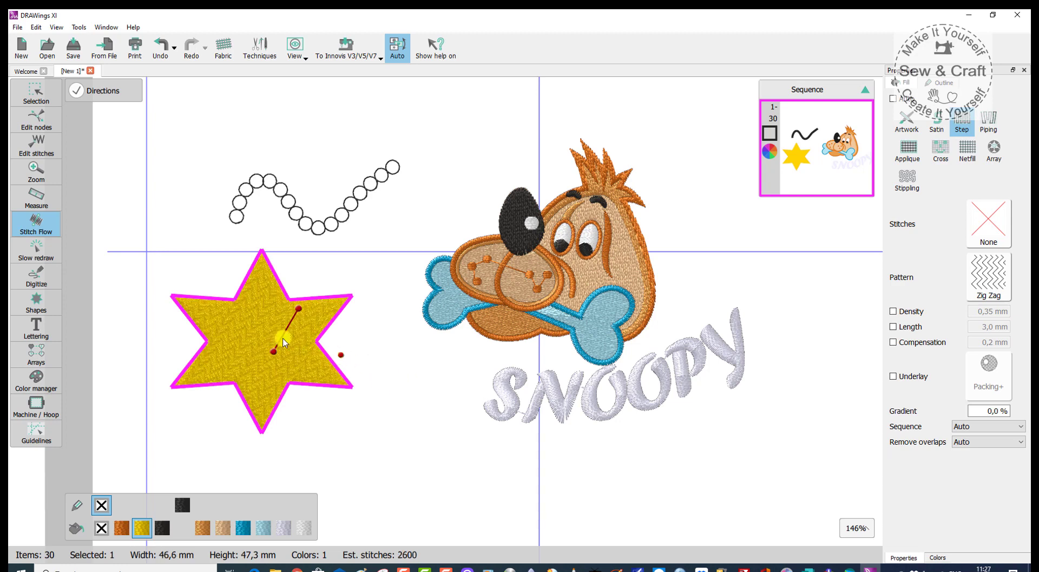
left_click_drag(240, 321, 254, 373)
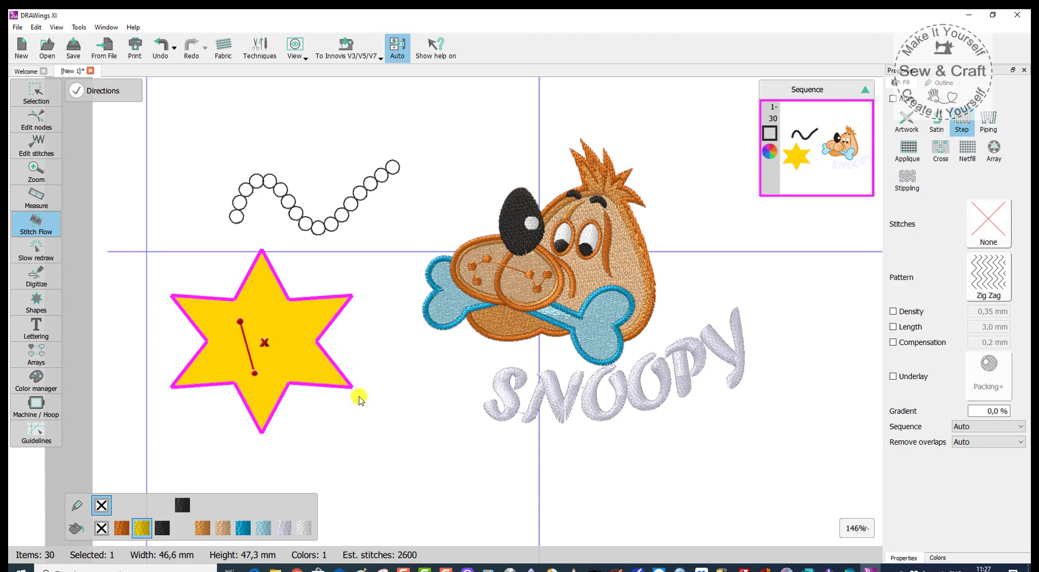
left_click(411, 406)
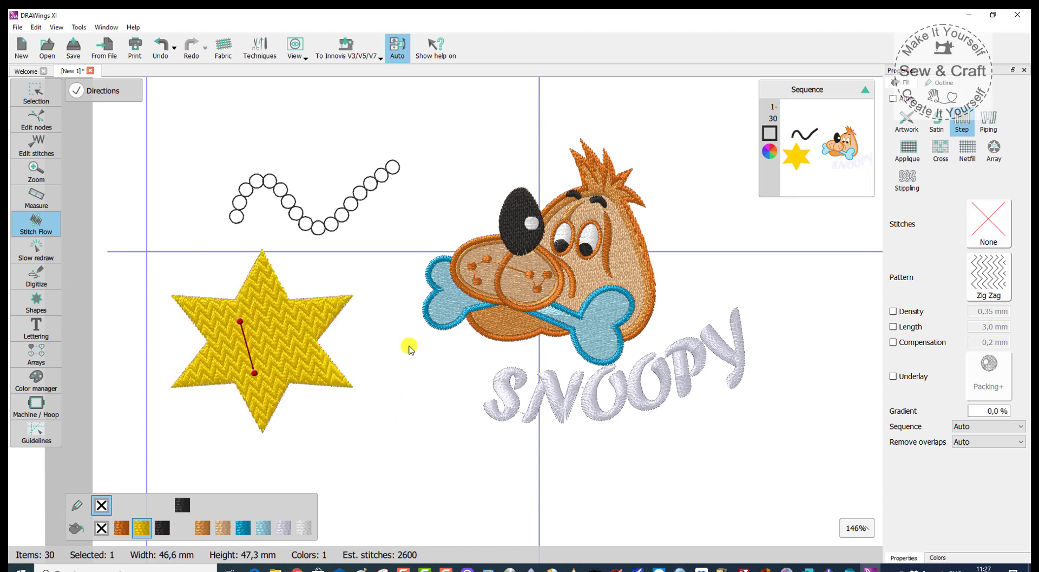
left_click(35, 90)
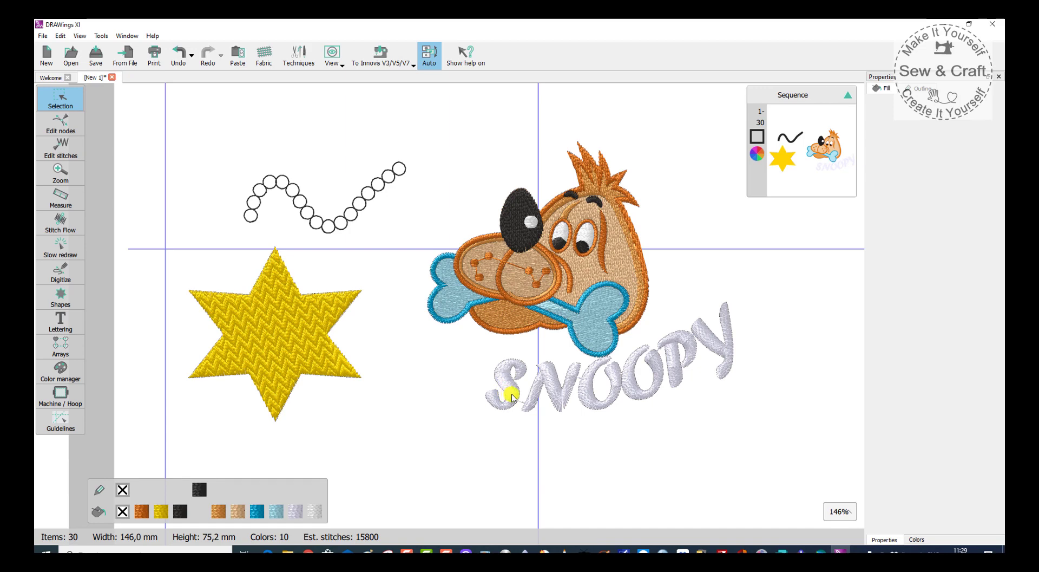
Step: Change the SNOOPY lettering's fill to Step and break it apart into separate letters
left_click(512, 396)
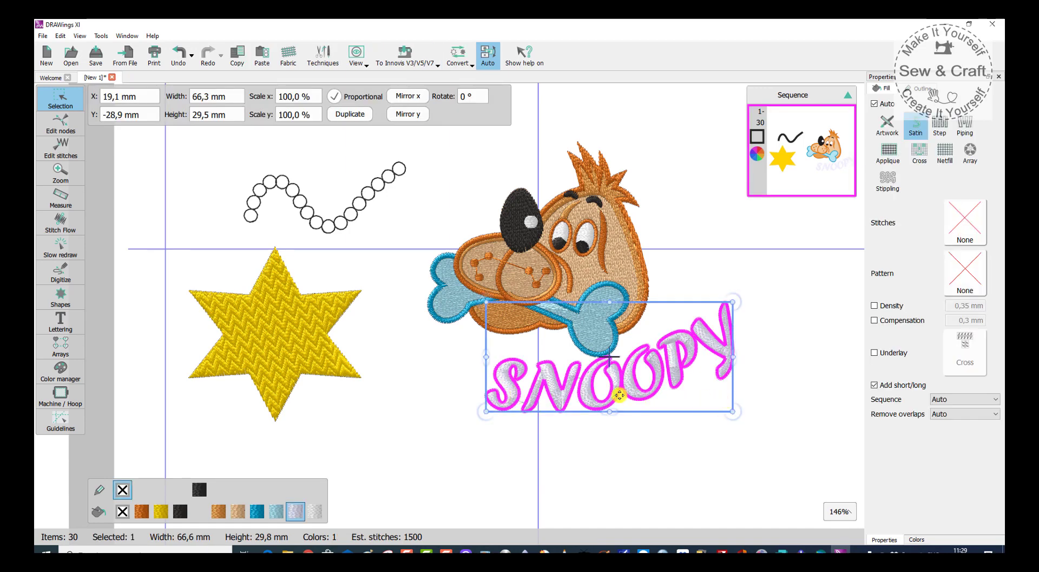
left_click(949, 126)
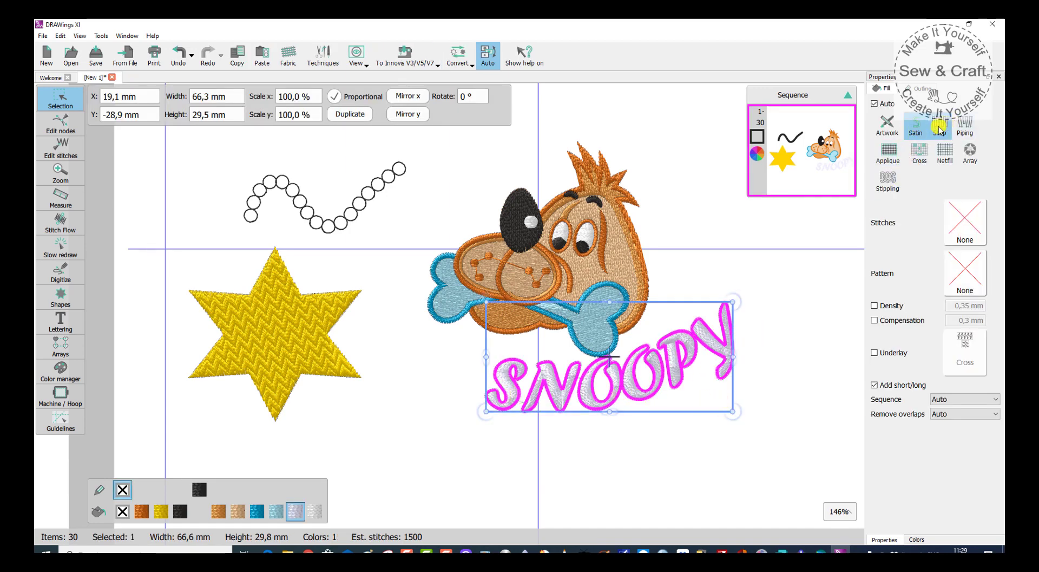
right_click(662, 472)
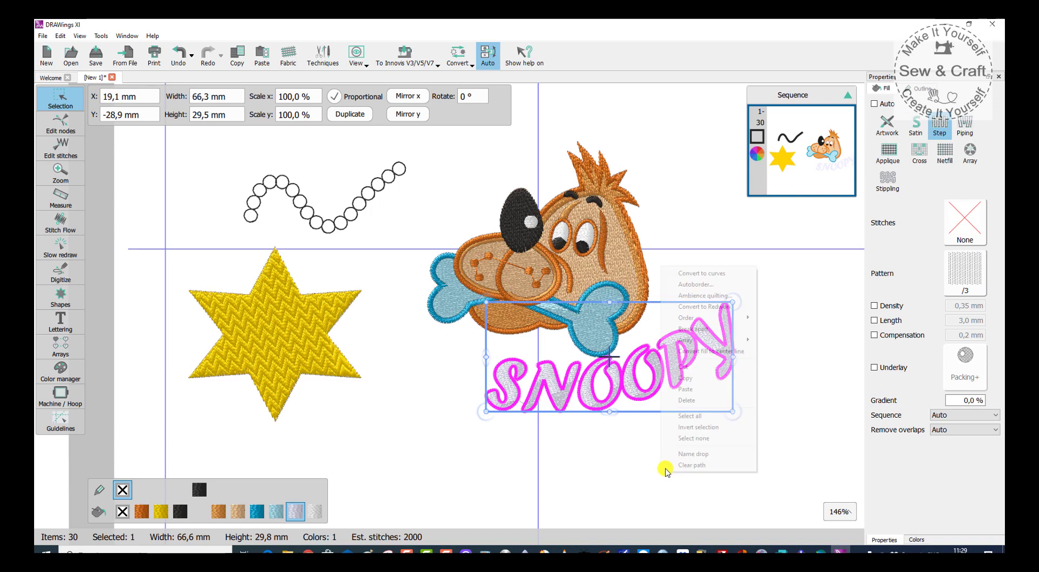
left_click(698, 328)
left_click(611, 418)
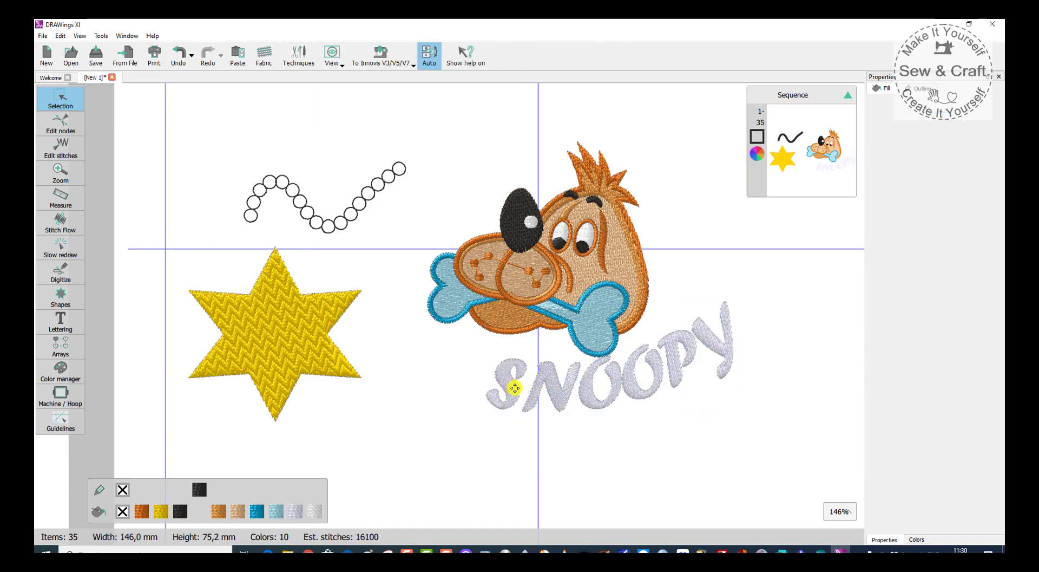
Step: Recolour the fills of the letter S with 22148 Yarn, N with 22133 Sunflower and the first O with 24101 Bright Red Orange
left_click(514, 387)
left_click(915, 540)
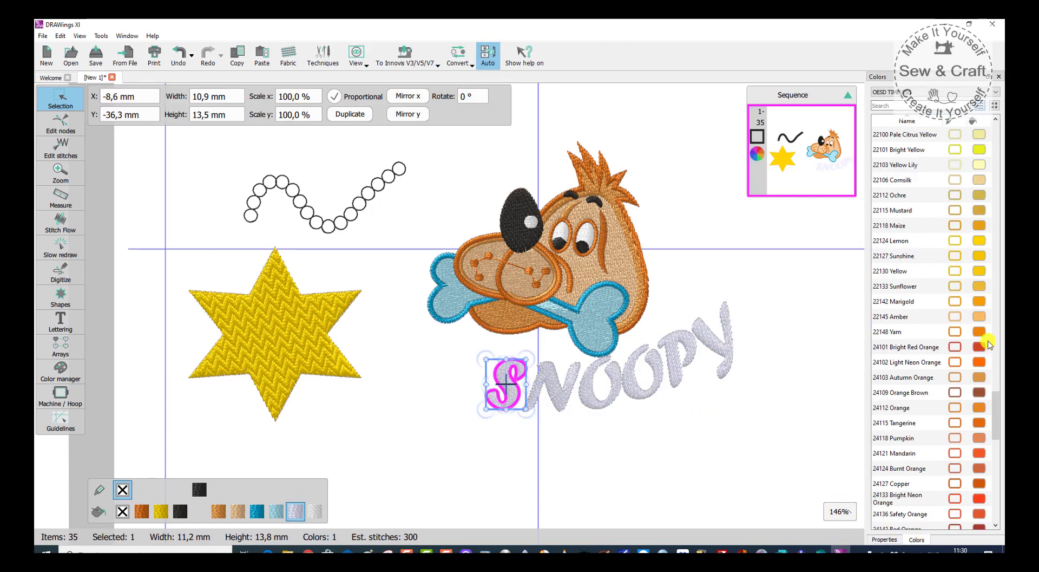
left_click_drag(979, 331, 511, 361)
left_click(566, 399)
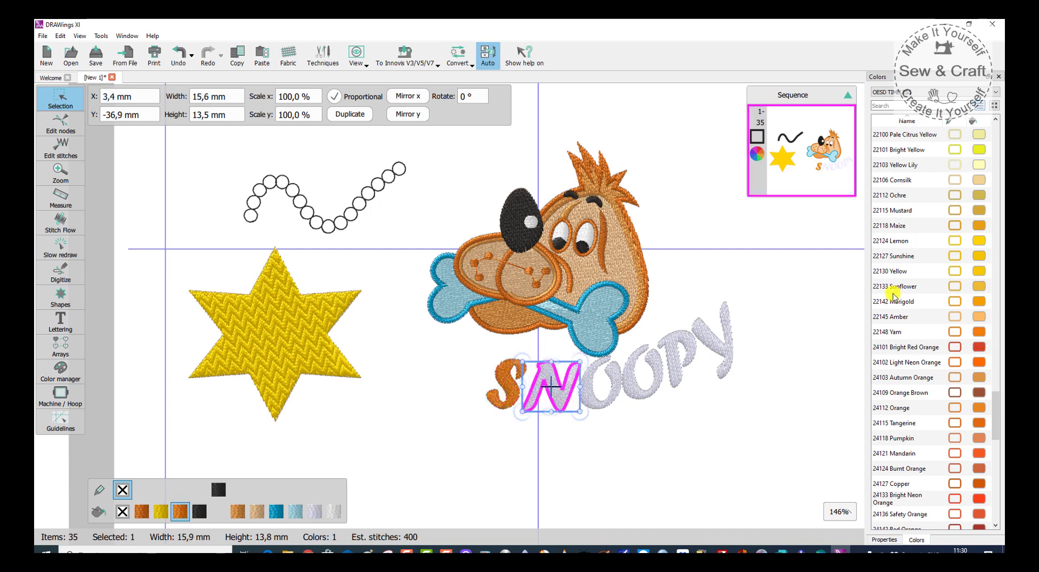
left_click_drag(978, 287, 629, 372)
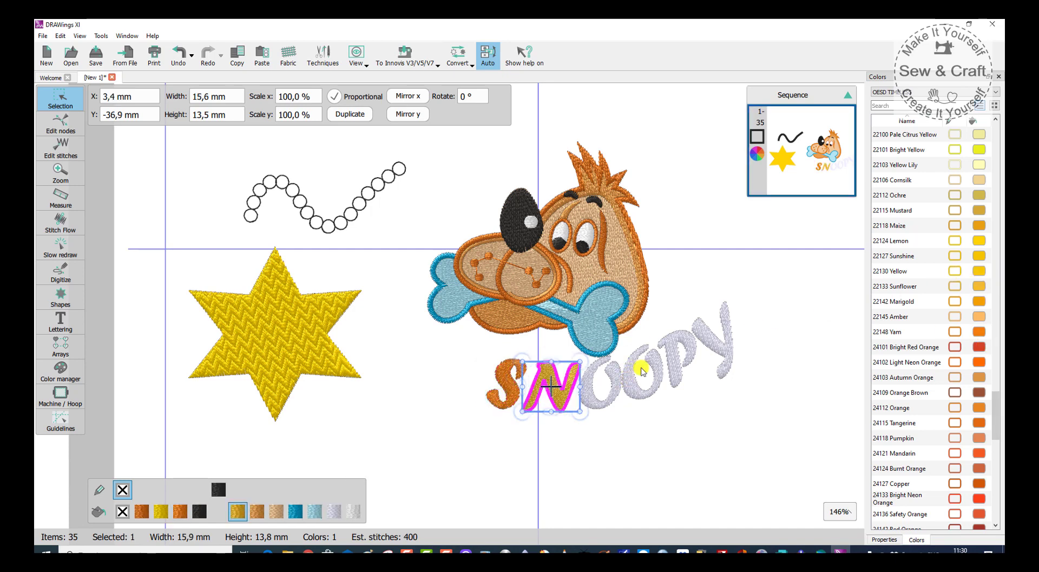
key("Escape")
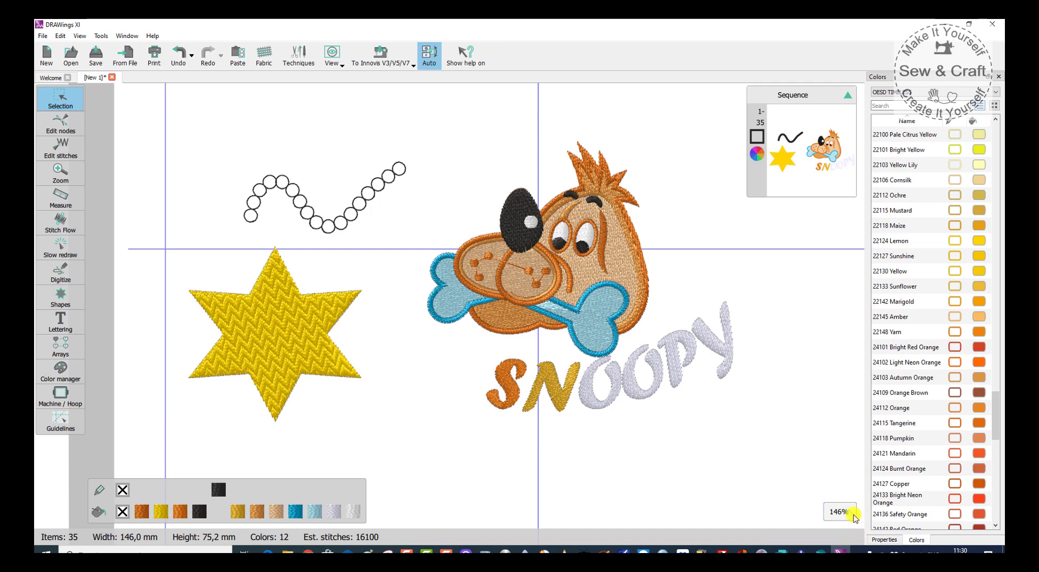
left_click(606, 385)
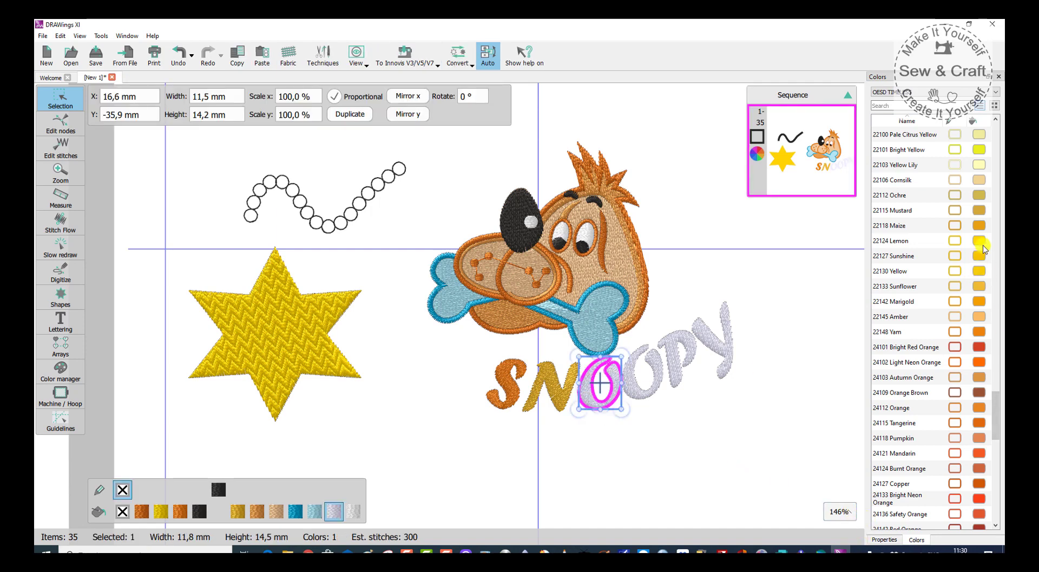
left_click_drag(979, 347, 600, 384)
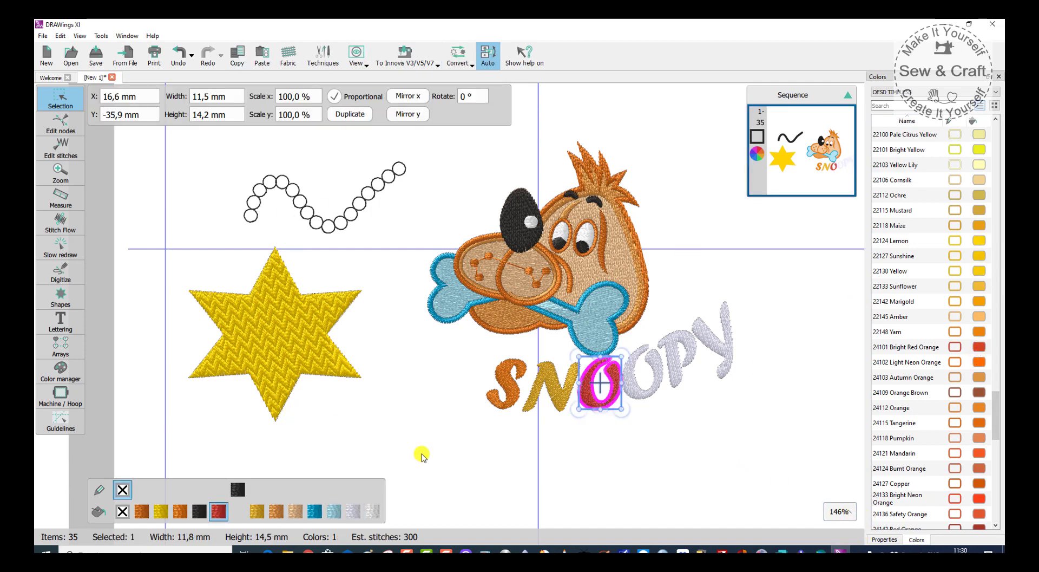
Step: Apply the sea waves pattern to the red O and the Zig Zag pattern to the N, and deselect the lettering
left_click(885, 540)
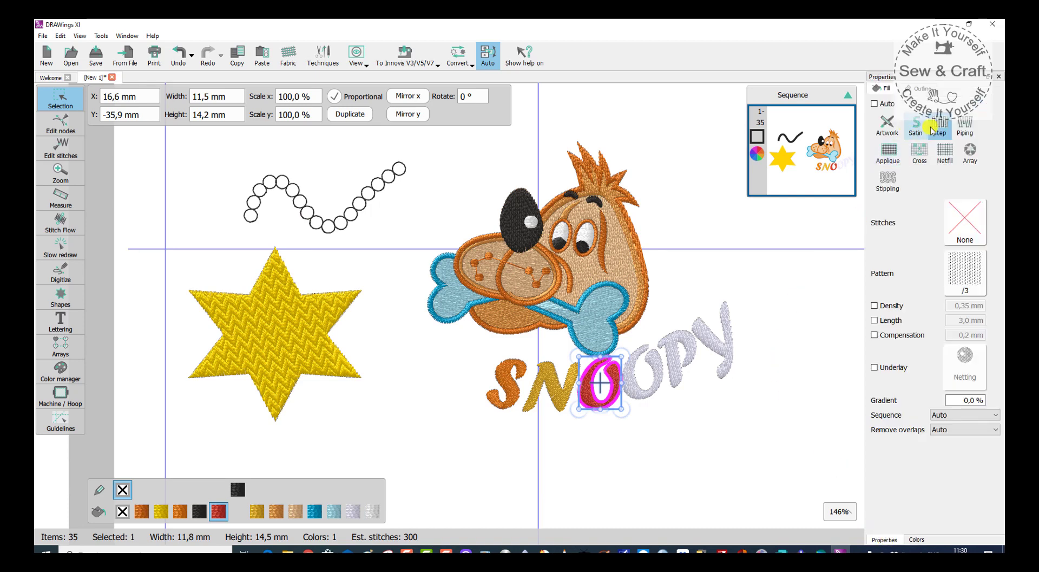
left_click(963, 274)
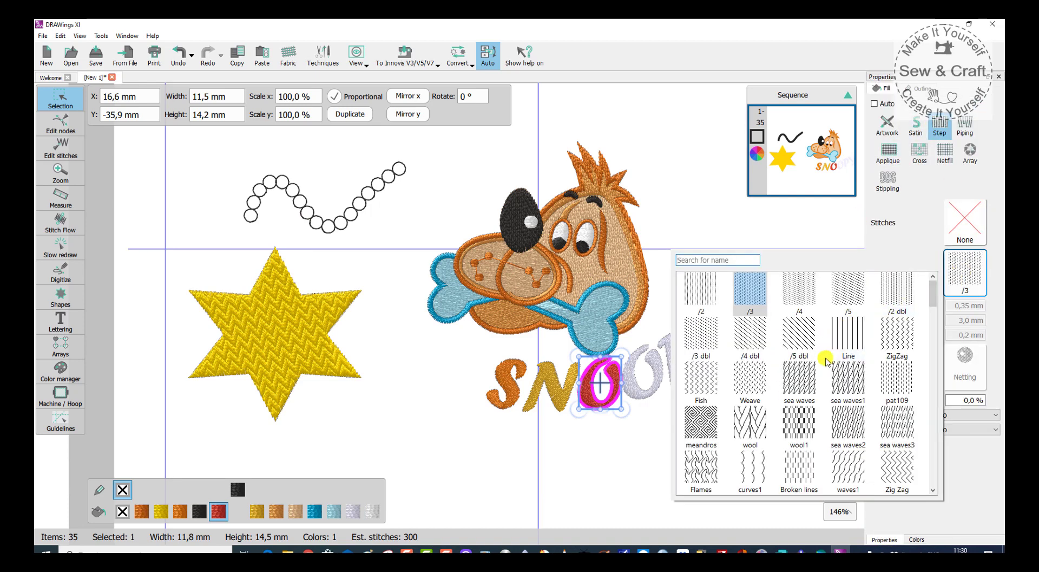
left_click(800, 379)
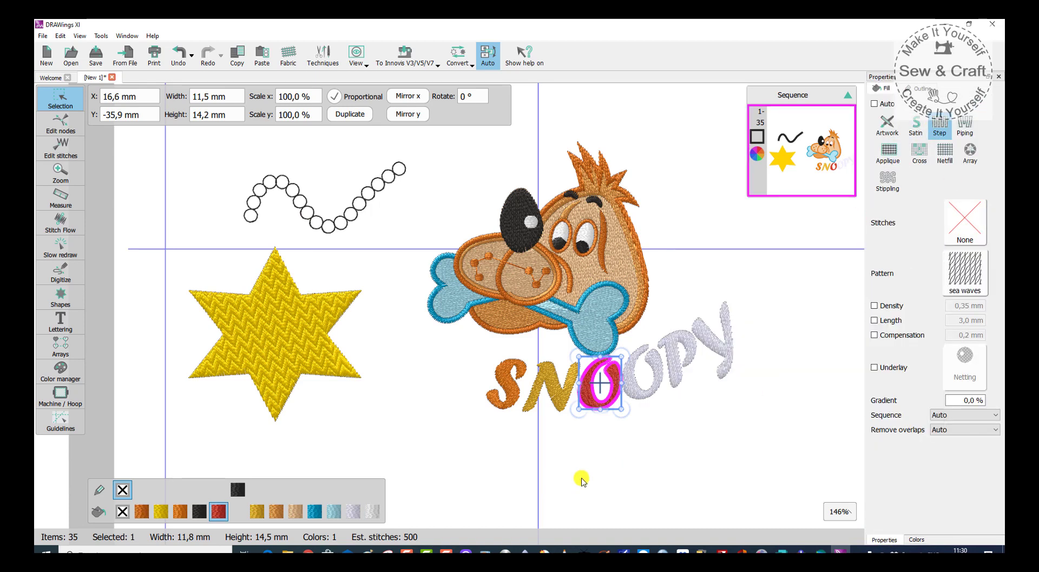
left_click(555, 389)
left_click(965, 277)
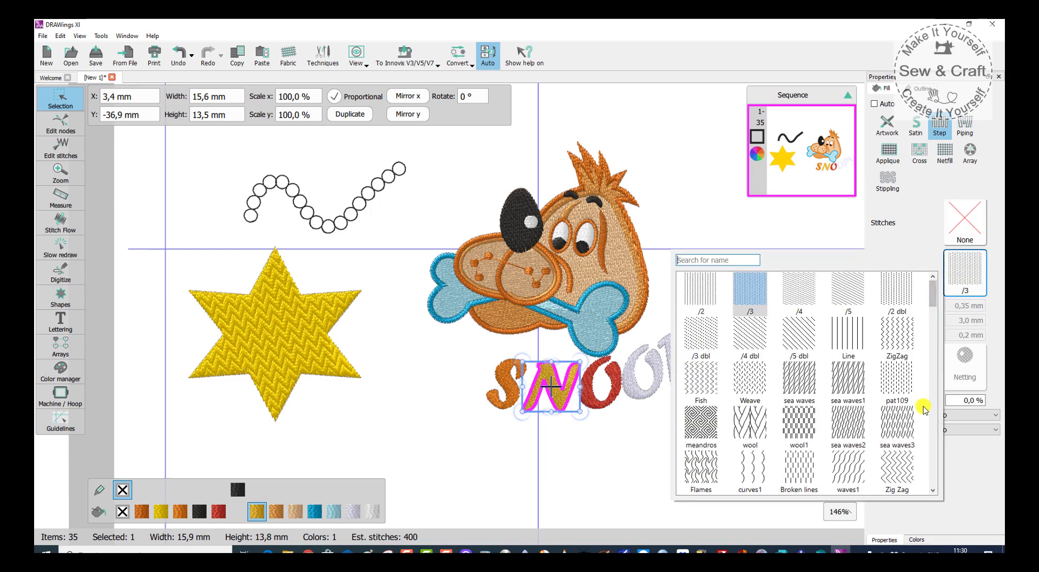
left_click(902, 470)
scroll(647, 412, "up", 5)
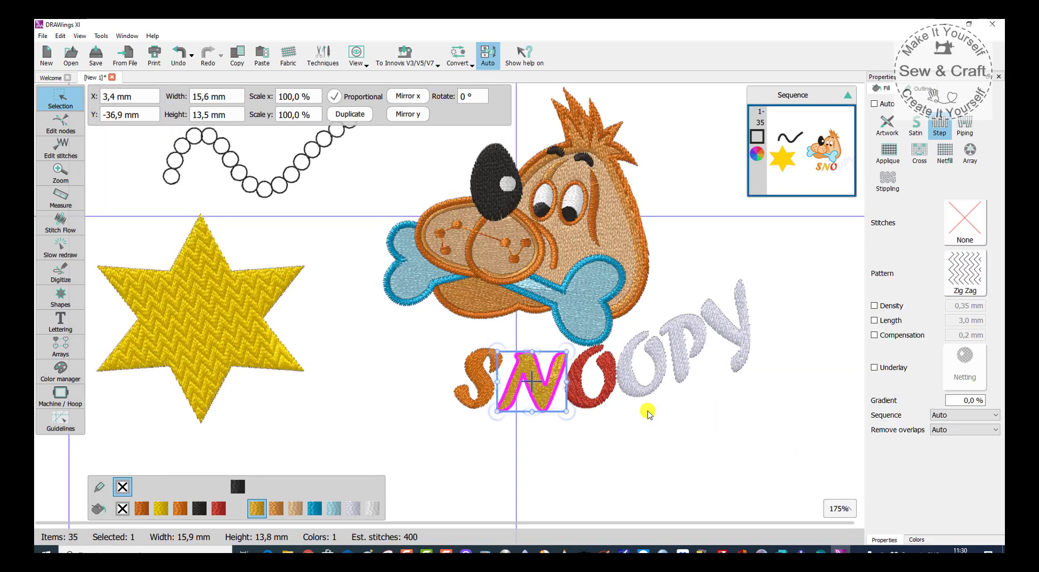
left_click(610, 425)
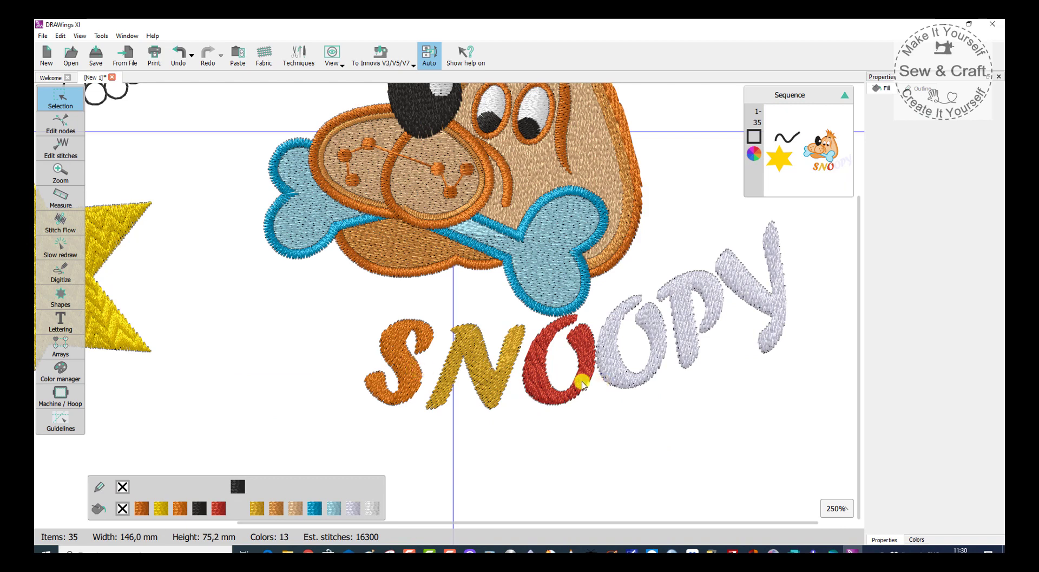
Step: Switch the stitching sequence from automatic to manual and review the order of the objects through to the SNOOPY letters
scroll(665, 416, "down", 5)
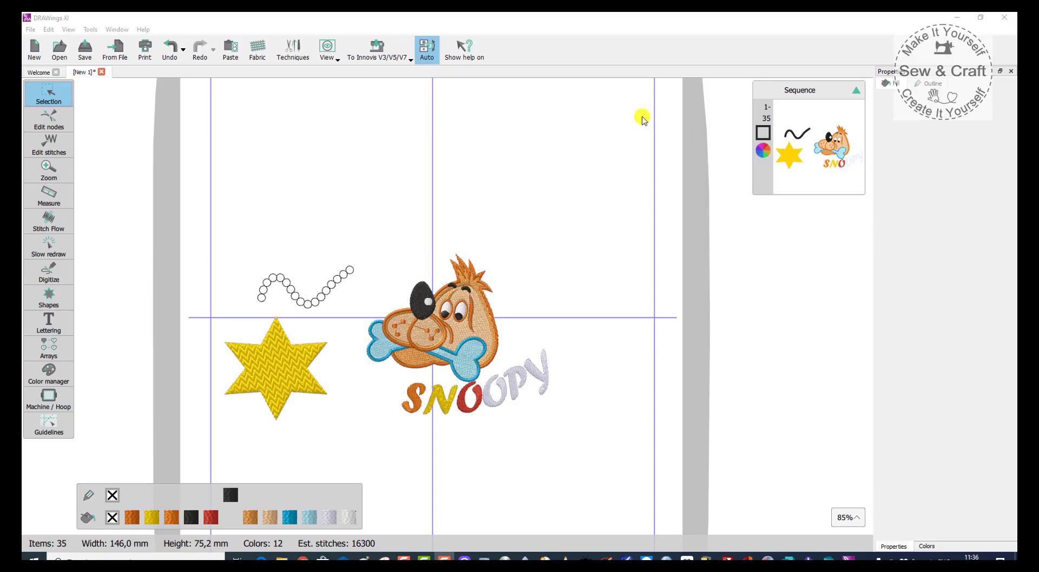
left_click(425, 50)
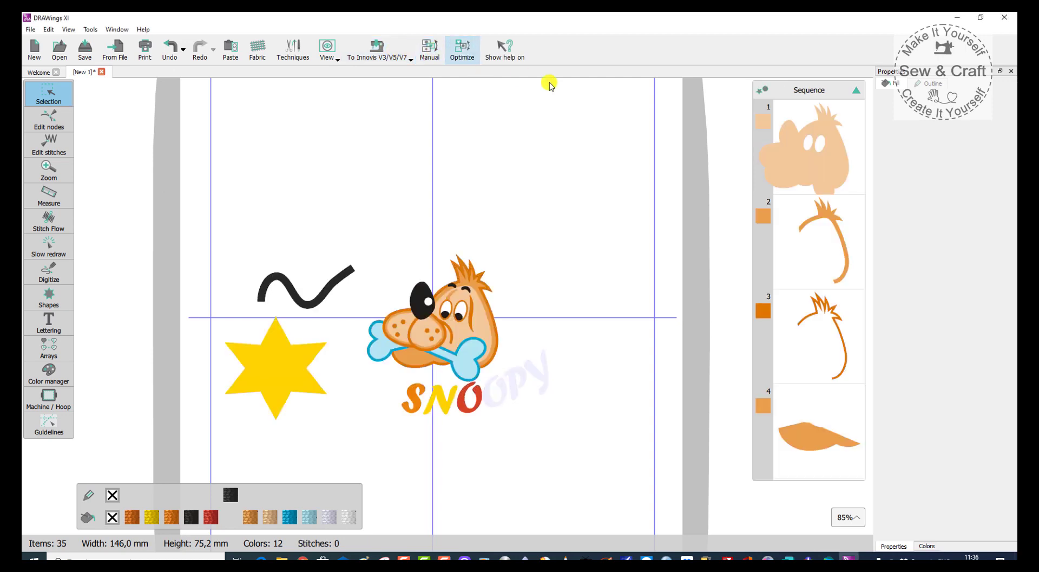
scroll(834, 323, "down", 15)
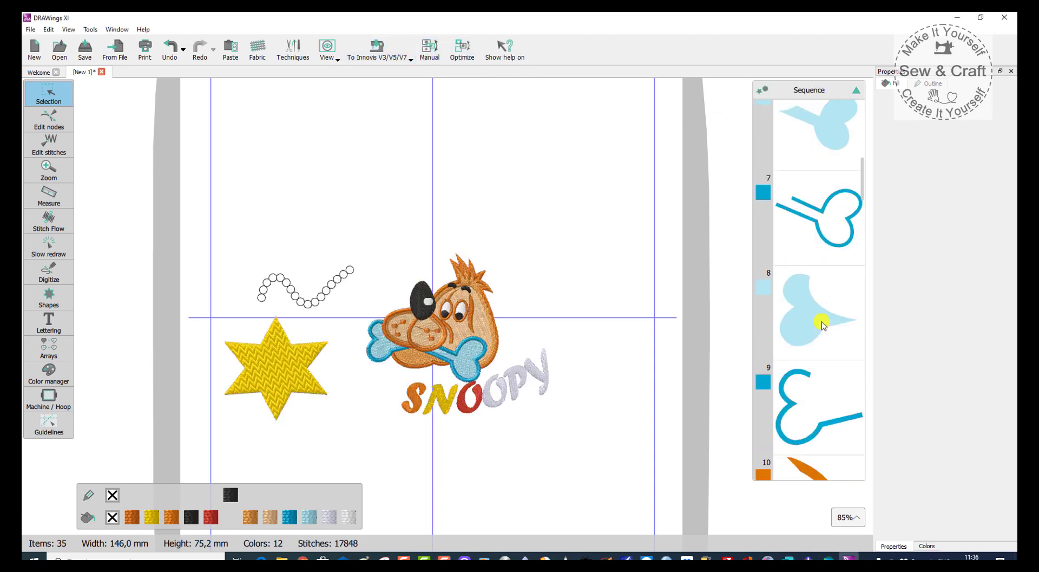
scroll(824, 323, "down", 12)
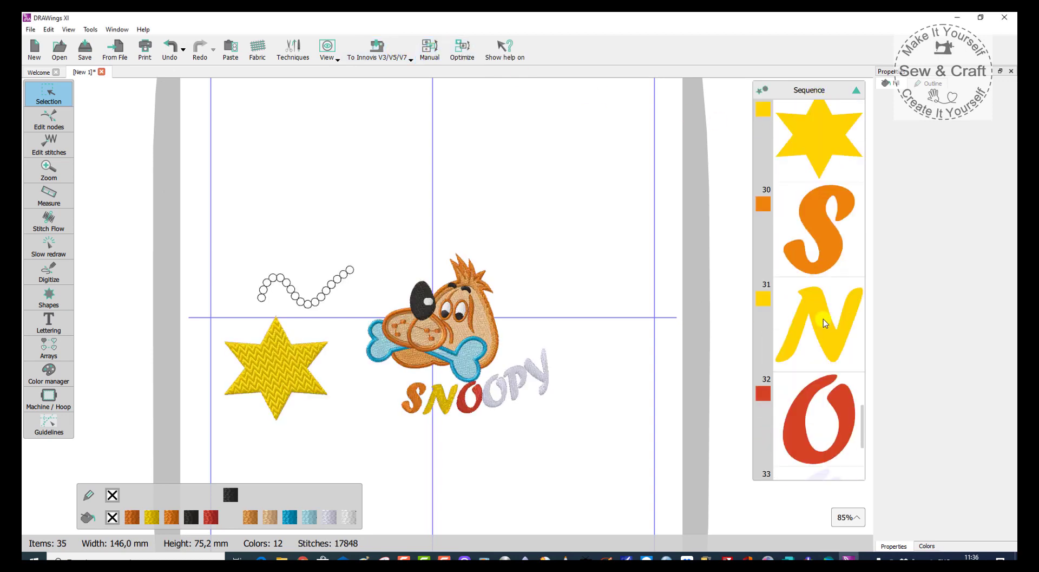
scroll(823, 325, "up", 3)
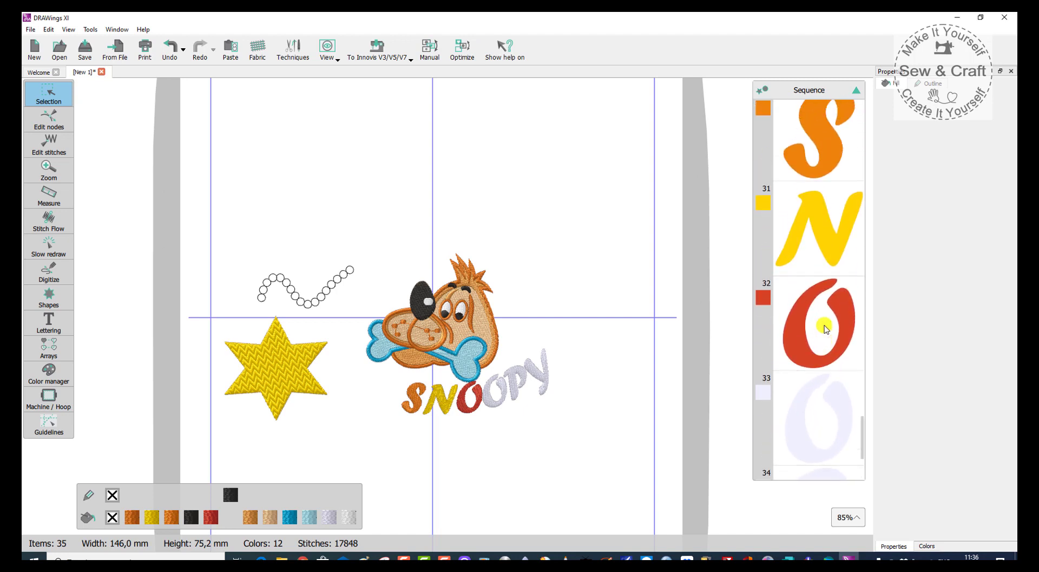
Step: Move the yellow letter N ahead of the letter S in the manual stitching sequence
scroll(823, 304, "up", 1)
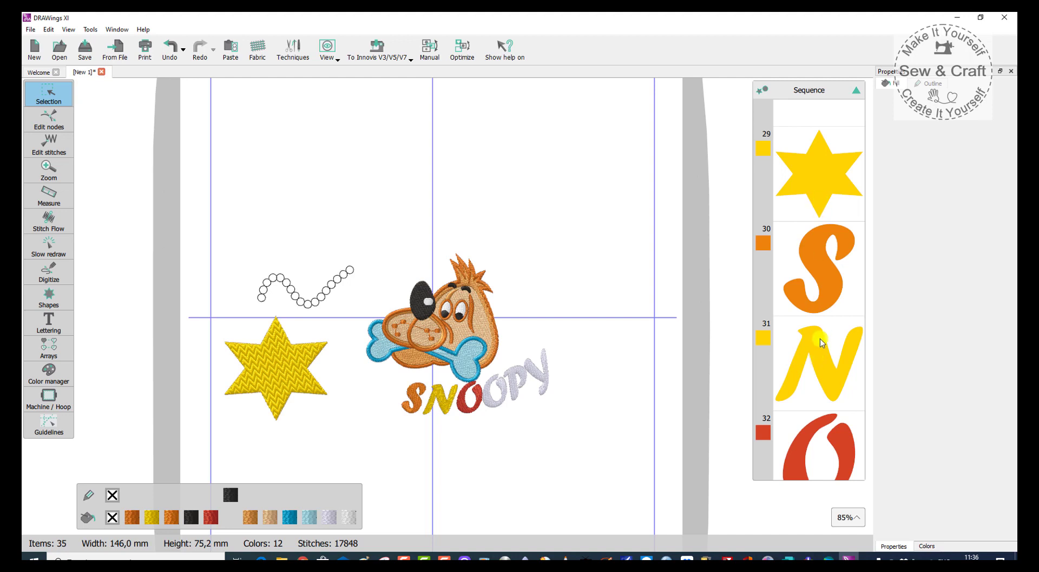
left_click(824, 366)
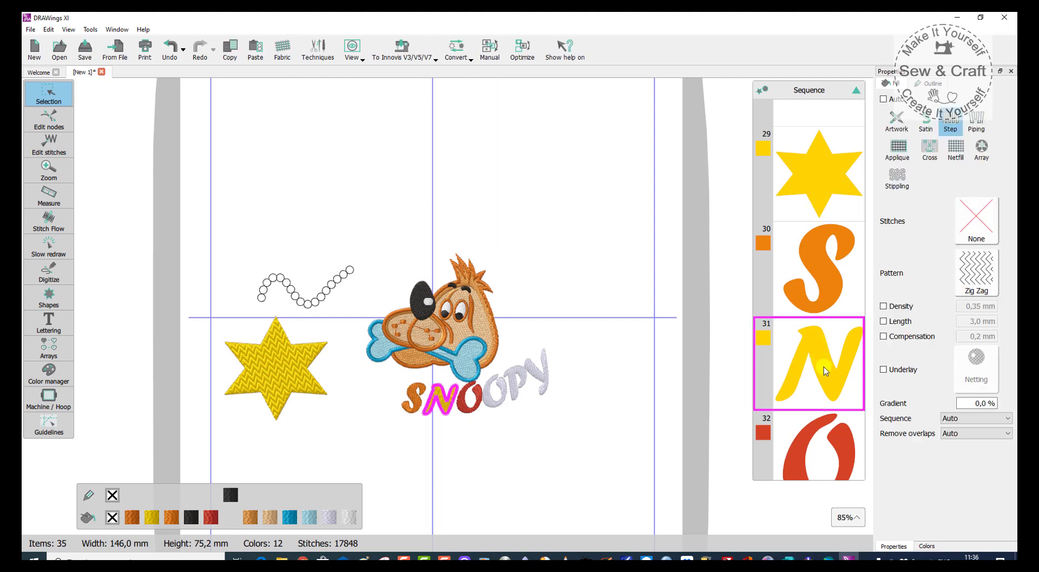
left_click_drag(826, 365, 844, 277)
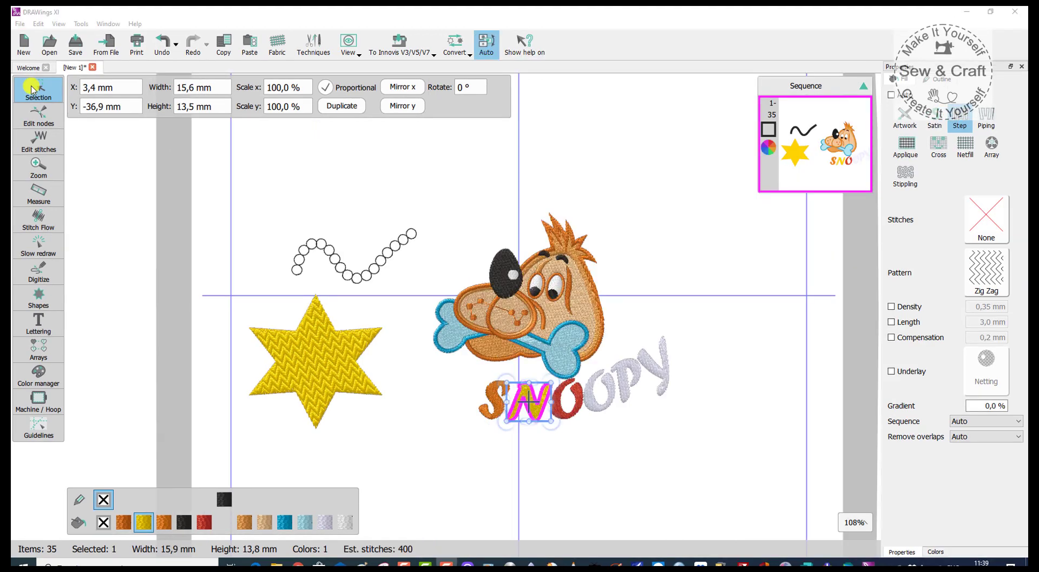
Step: Deselect the letter N and look through the available selection methods and basic shapes
left_click(44, 94)
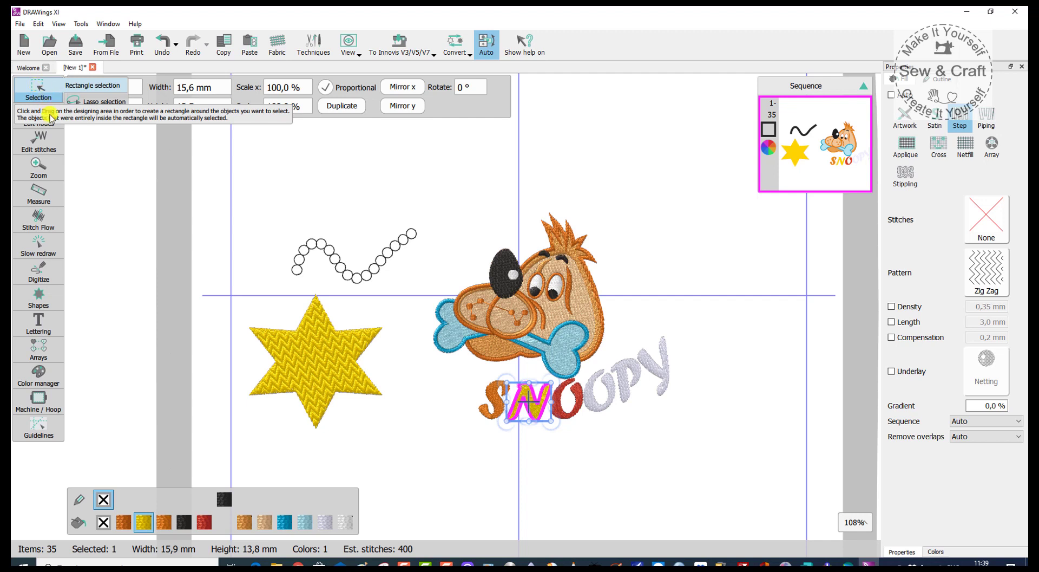
left_click(411, 407)
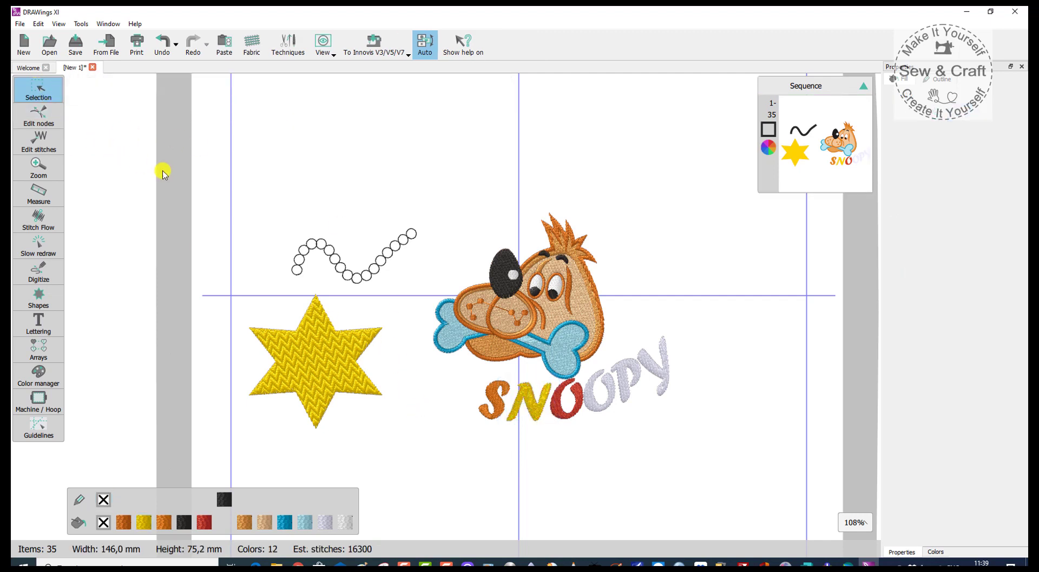
left_click(56, 310)
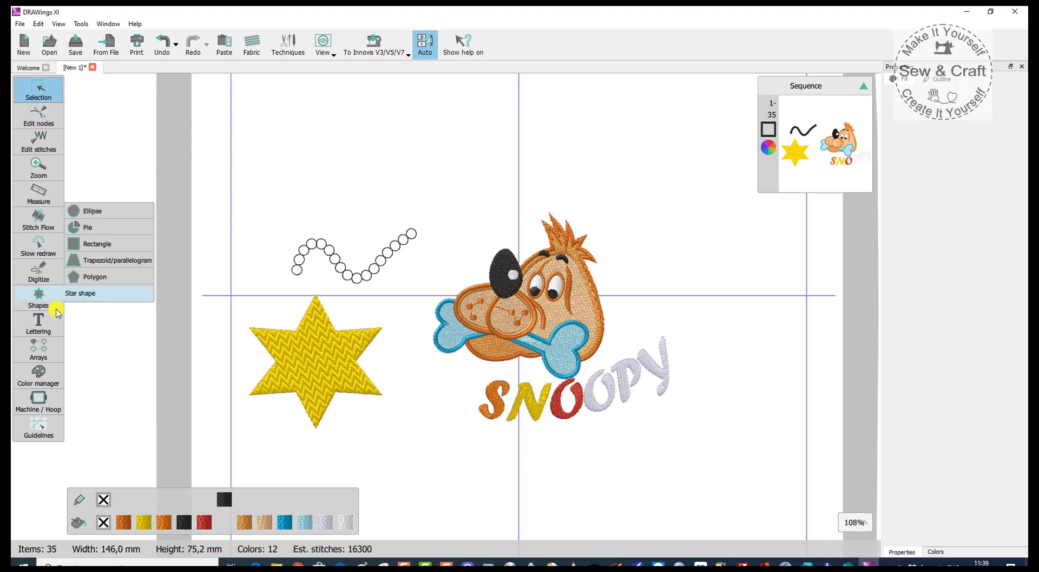
Step: Preview the stitch-out of the whole design with Slow redraw, running it through to the end, and return to the Selection tool
left_click(48, 252)
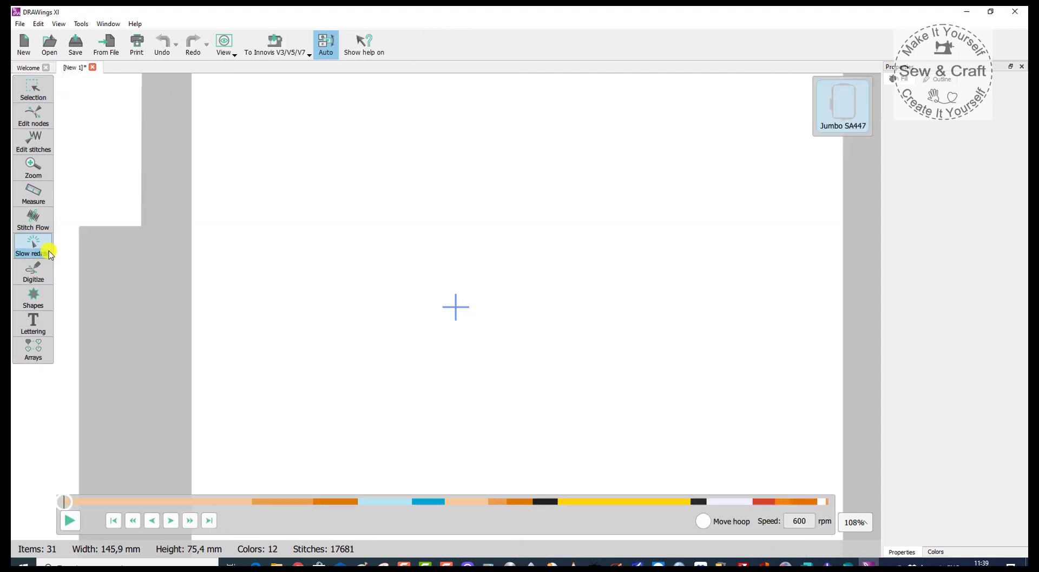
left_click_drag(56, 509, 854, 526)
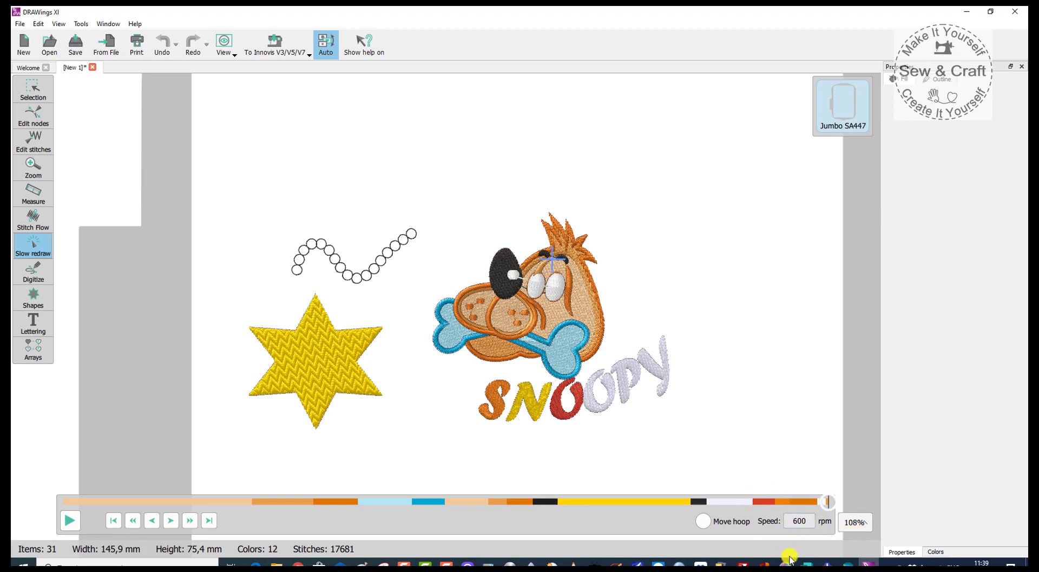
left_click(33, 86)
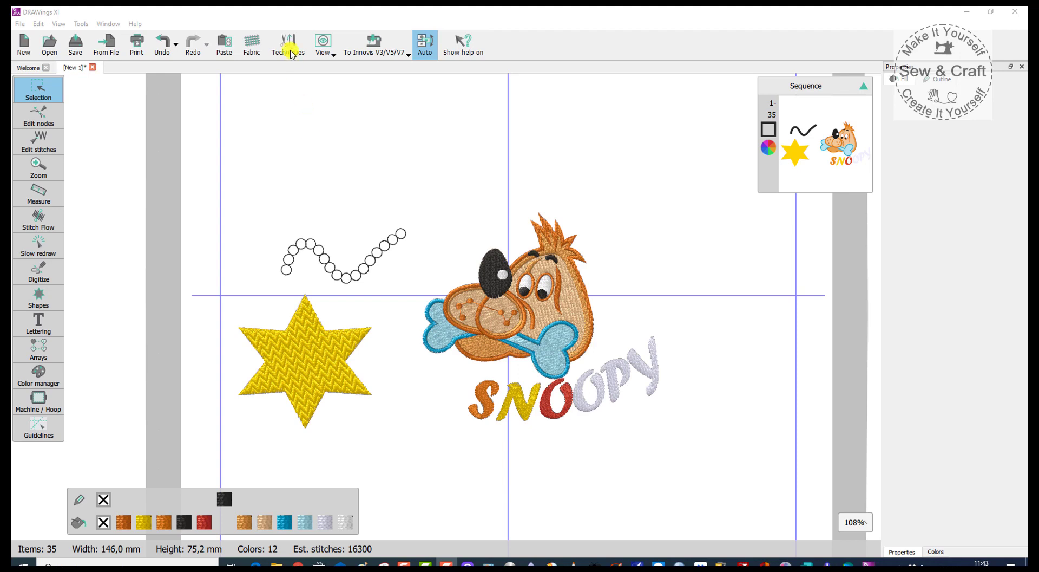
Step: Set the fabric's embroidery category to Normal Light with the None Normal Light fabric
left_click(251, 43)
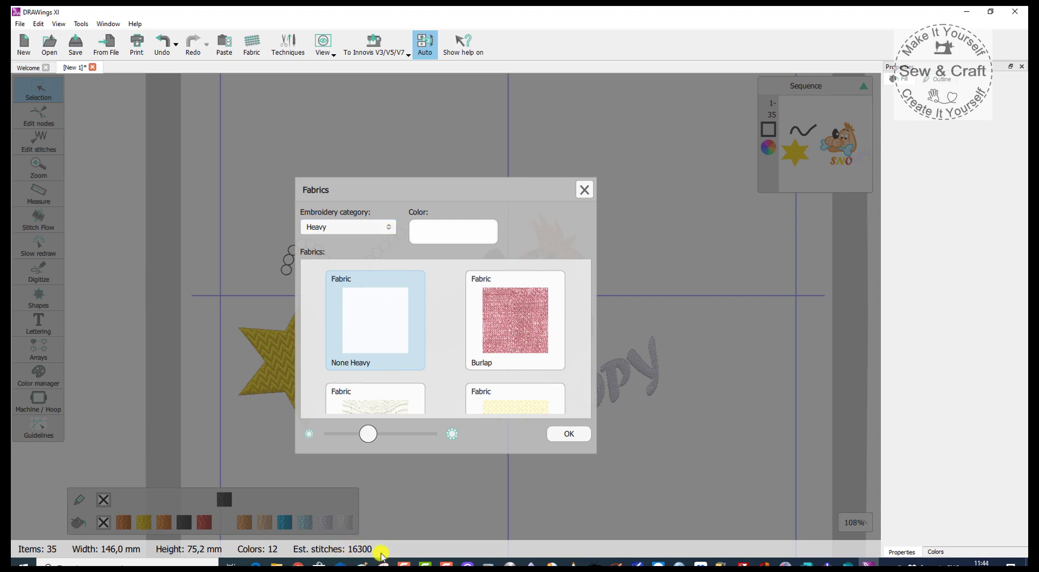
left_click(392, 232)
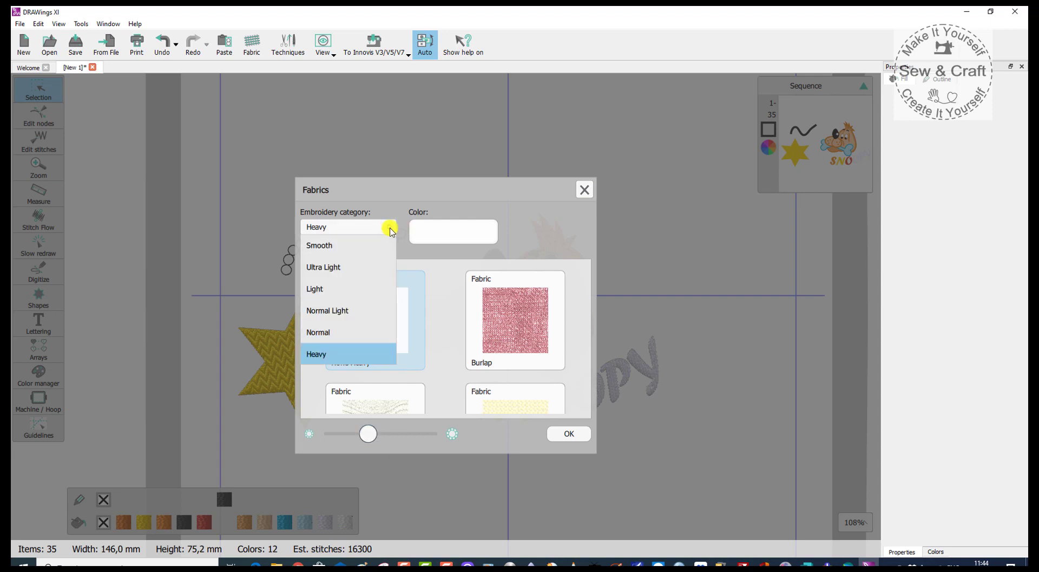
left_click(336, 312)
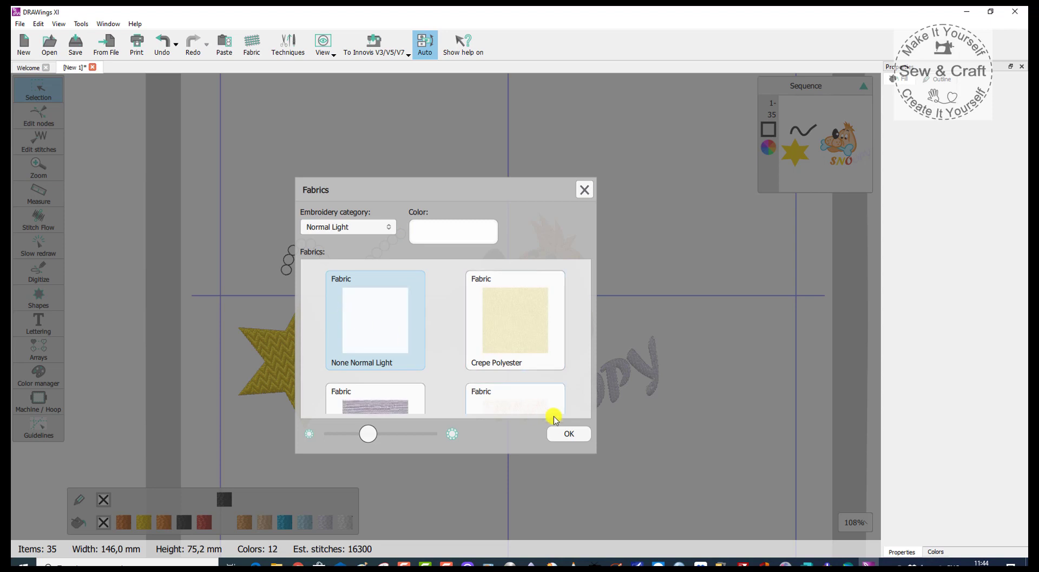
left_click(568, 432)
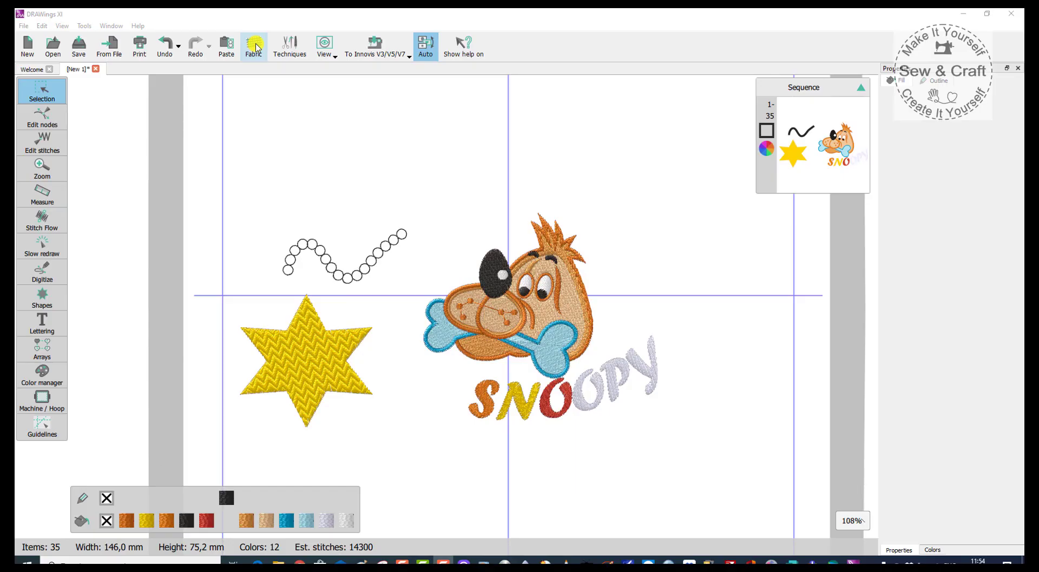
Step: Change the colour of the None Normal Light fabric to bright yellow
left_click(254, 46)
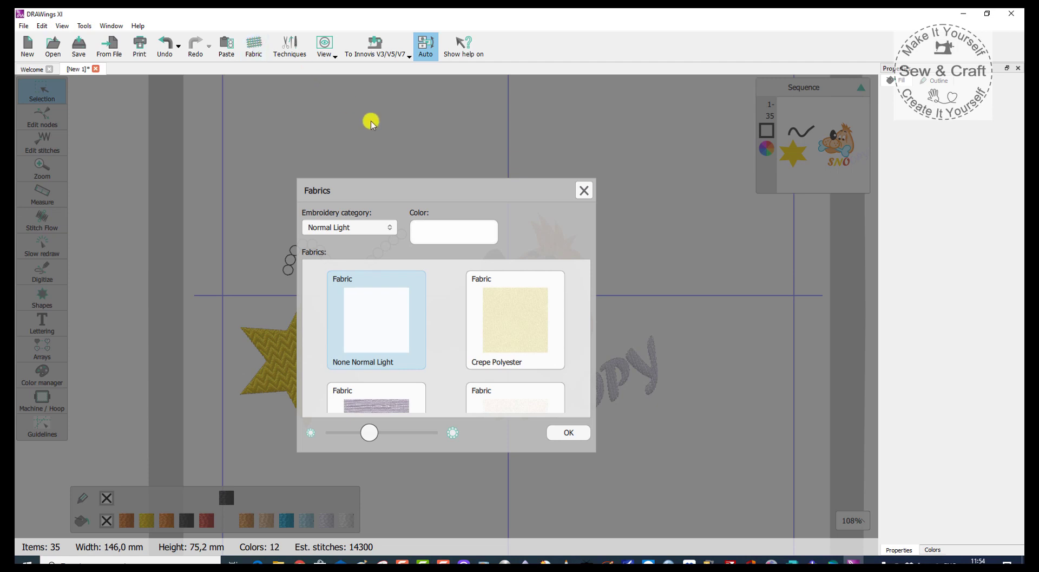
left_click(435, 237)
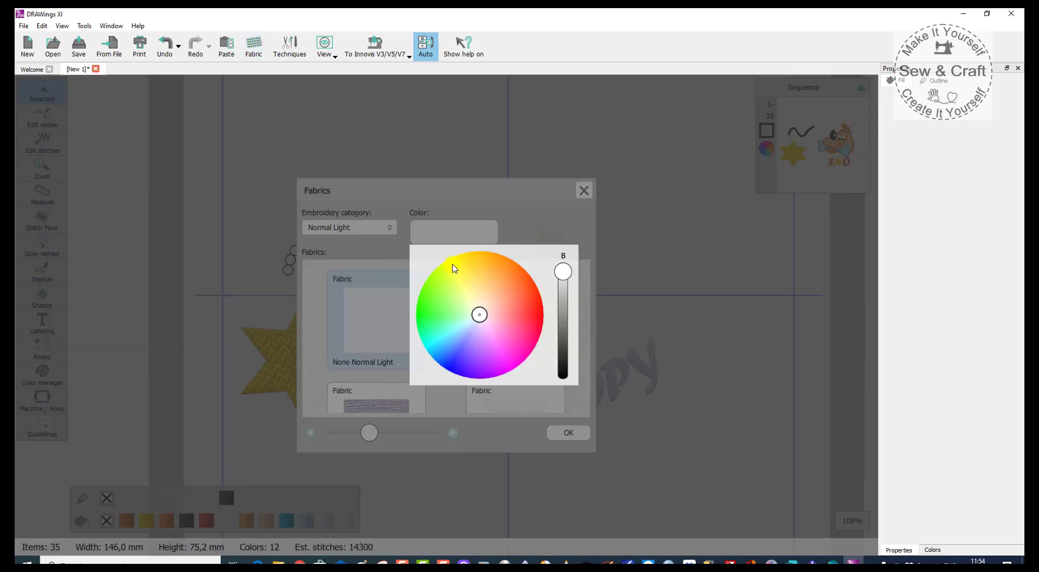
left_click(453, 261)
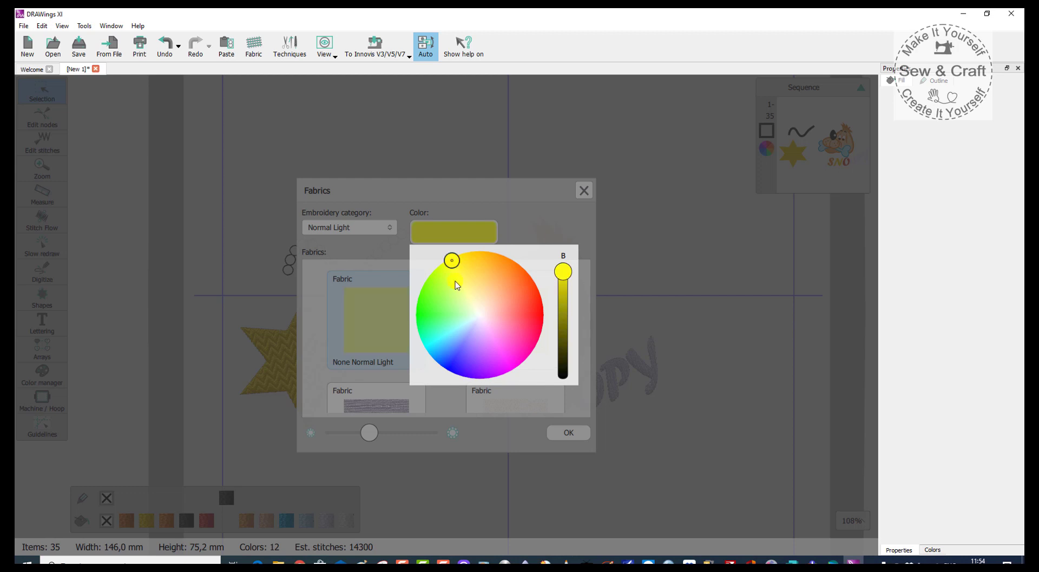
left_click(576, 430)
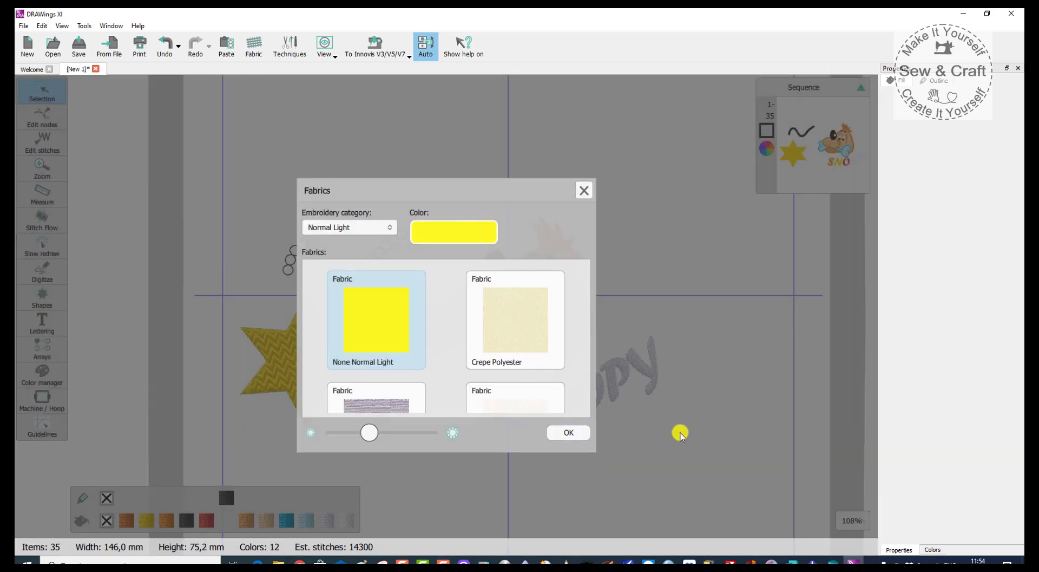
left_click(580, 432)
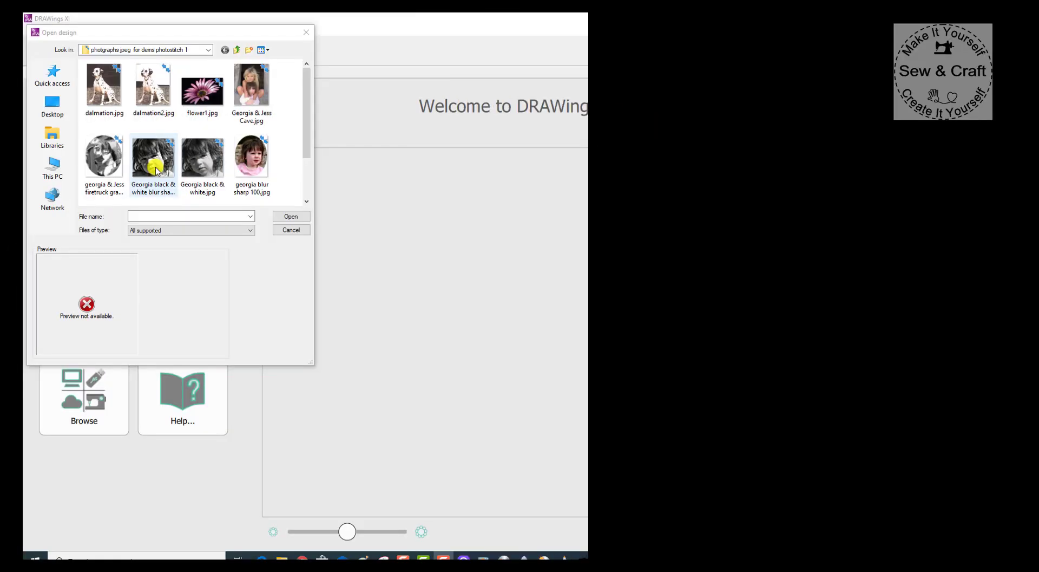
Step: Load the blurred and sharpened black-and-white portrait photo of the child as Photo stitch
double_click(153, 163)
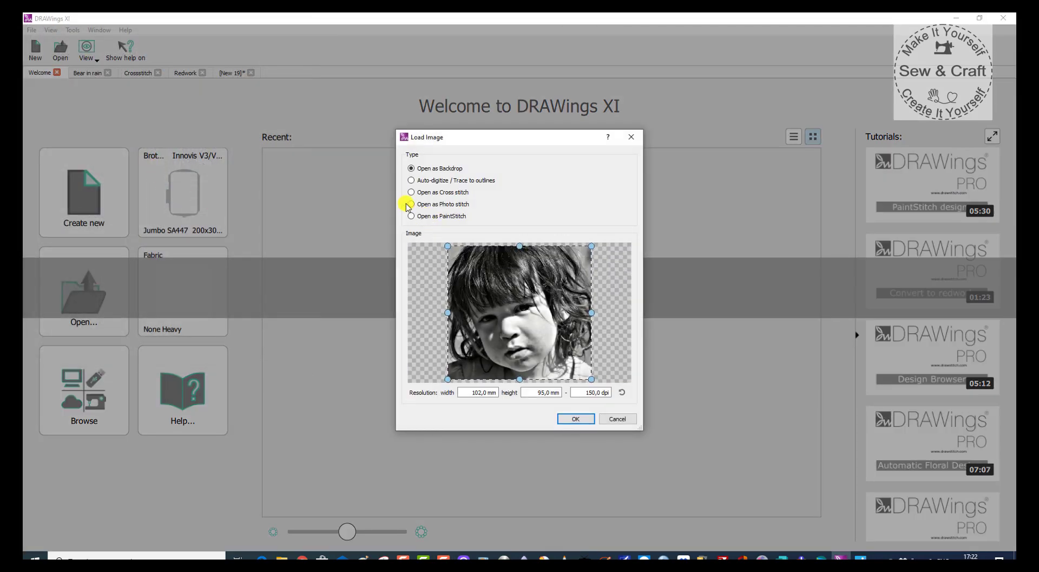
left_click(411, 204)
left_click(575, 418)
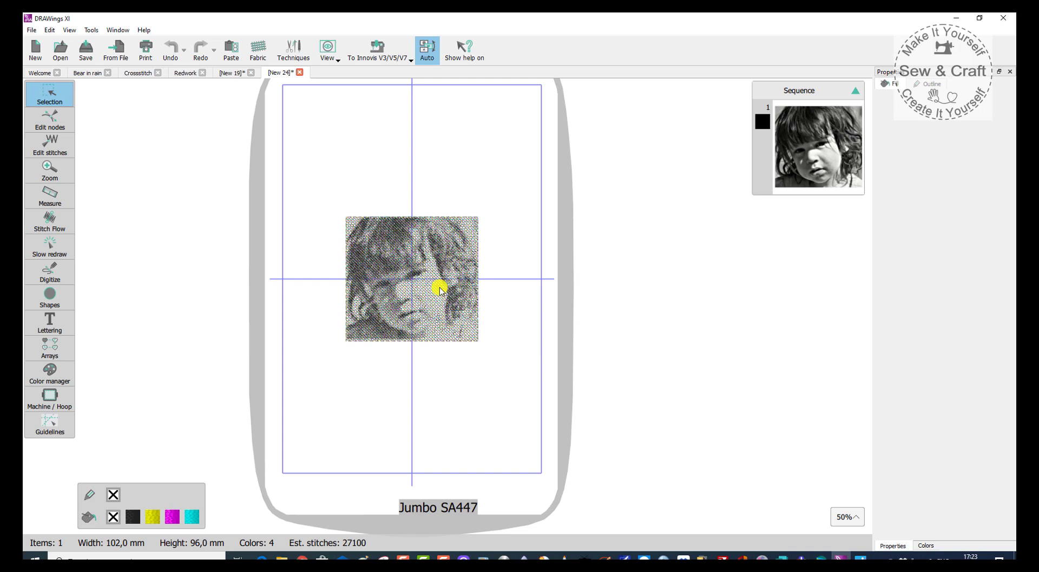
Step: Enlarge the photo stitch portrait to about 186 mm wide by 173 mm high and make it monochrome
left_click(439, 290)
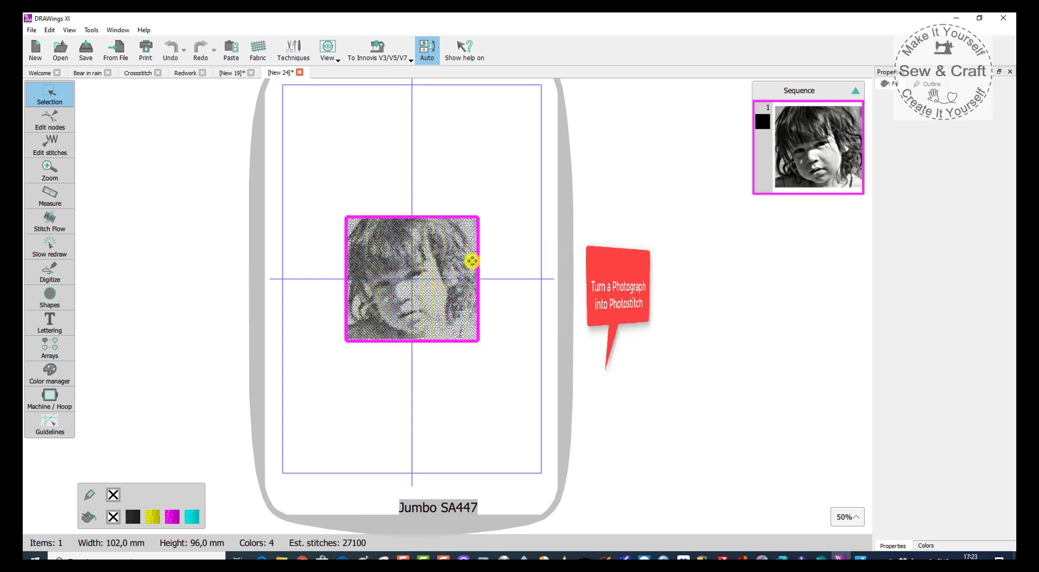
left_click_drag(477, 217, 535, 167)
left_click(125, 517)
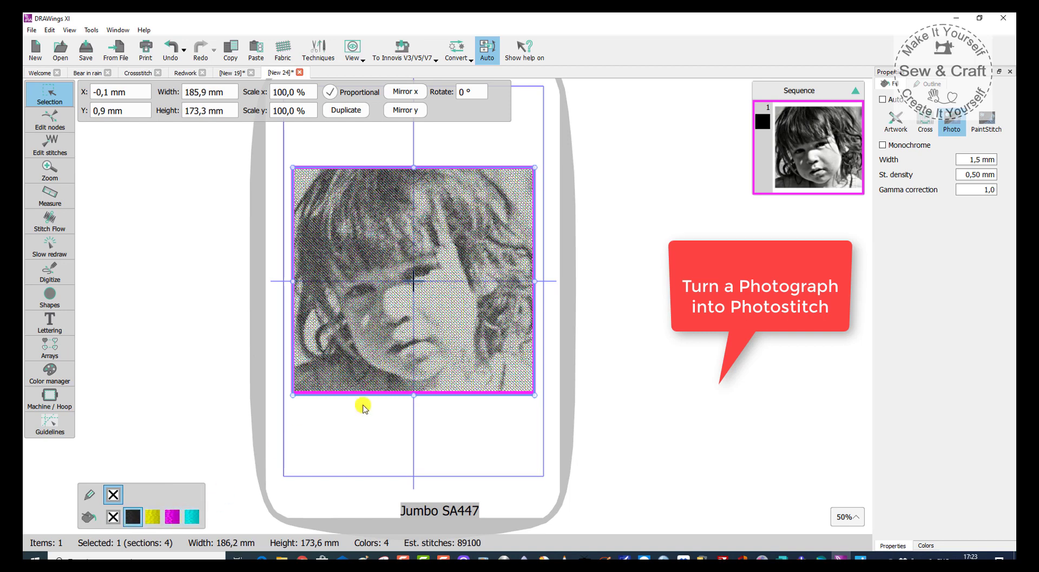
scroll(325, 277, "up", 1)
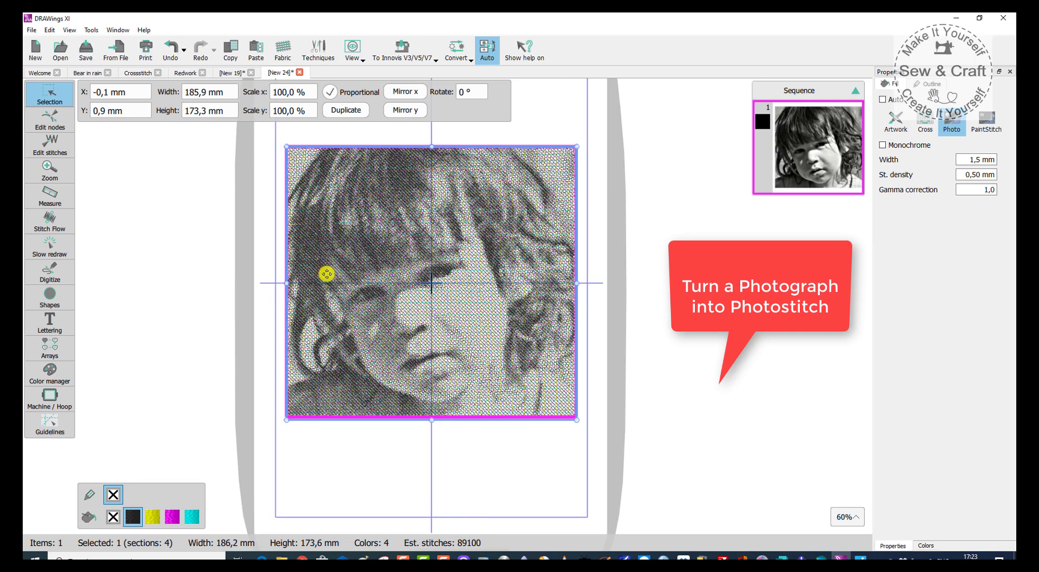
left_click(488, 473)
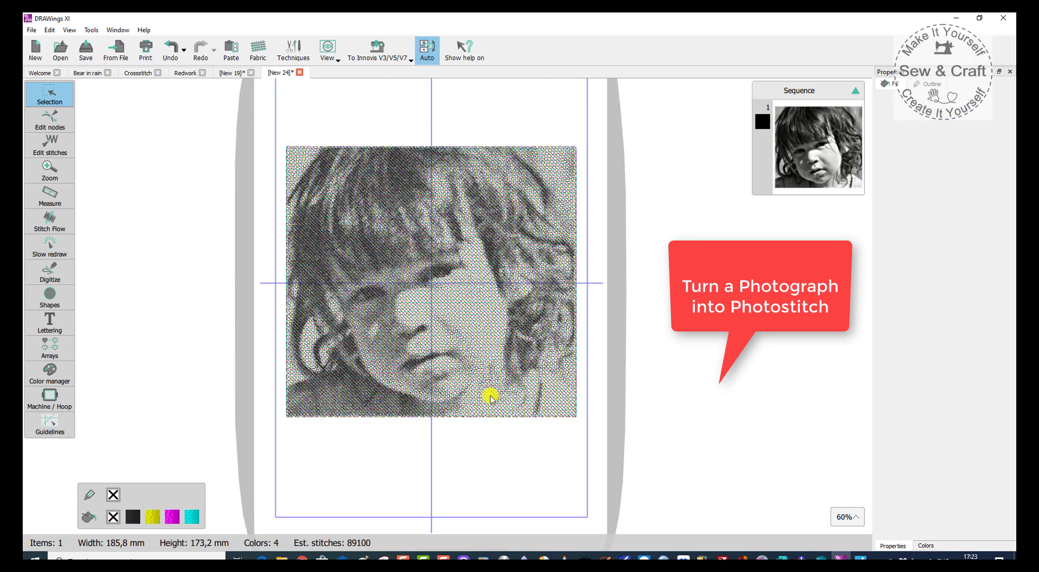
left_click(576, 383)
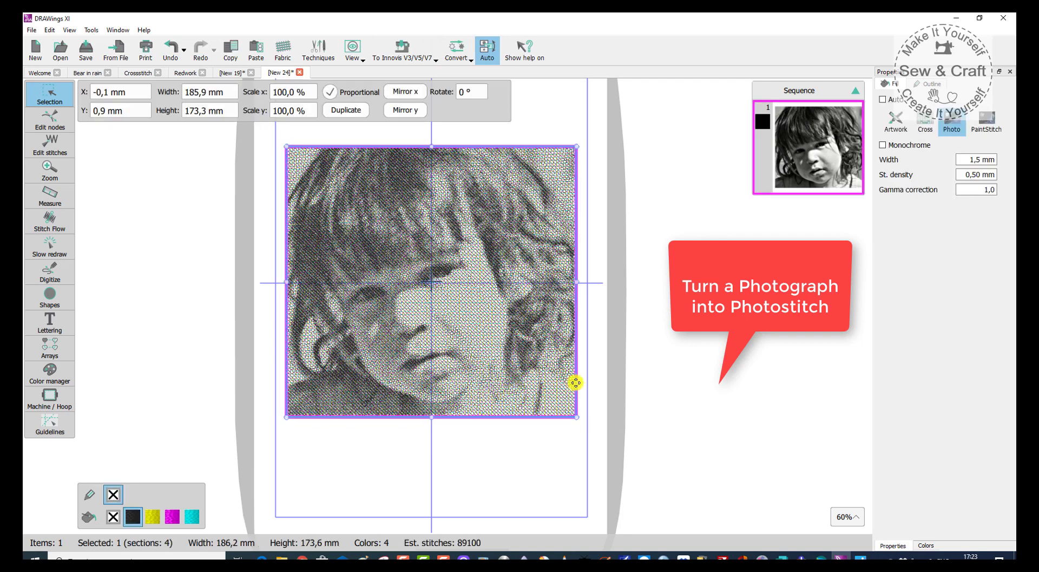
left_click(883, 145)
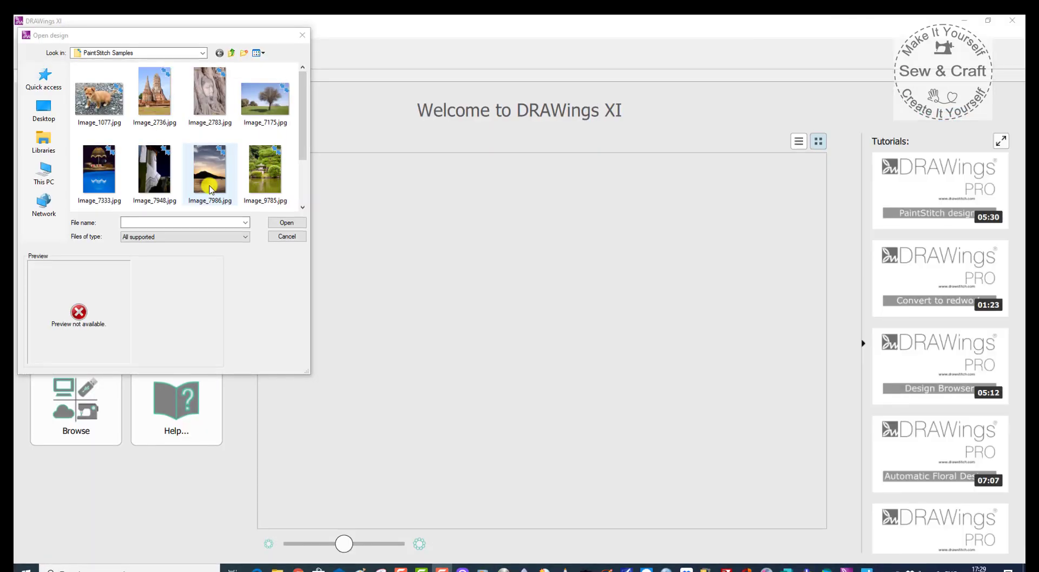
Step: Load the sunset picture Image_7986.jpg from the PaintStitch Samples folder as PaintStitch
double_click(210, 189)
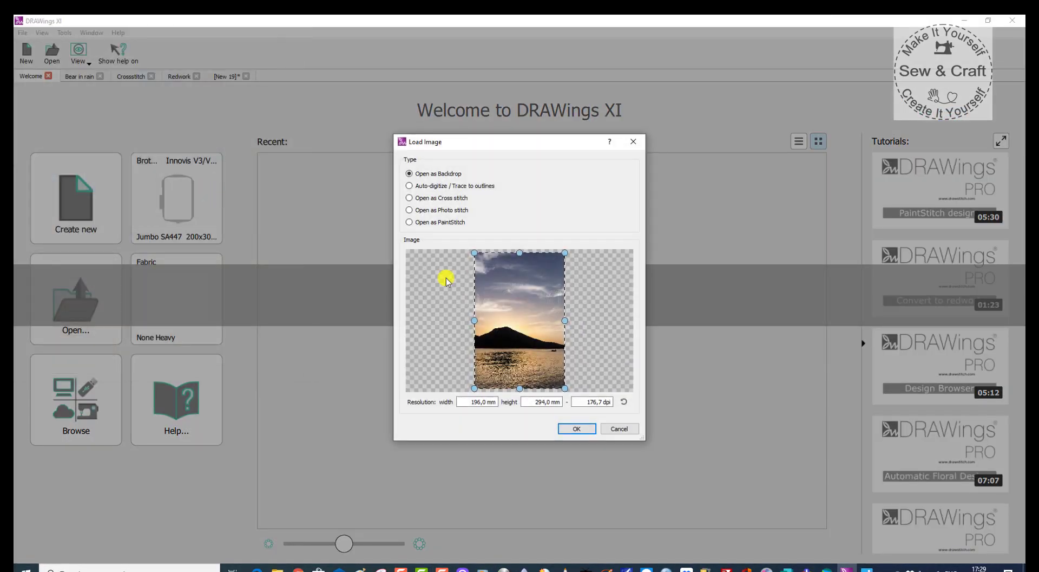
left_click(409, 223)
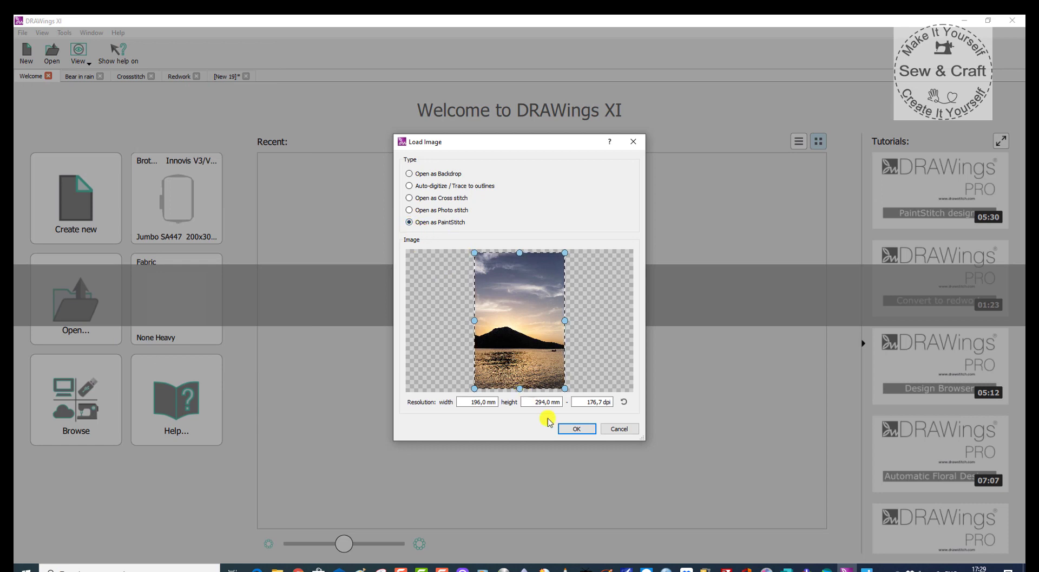
left_click(576, 429)
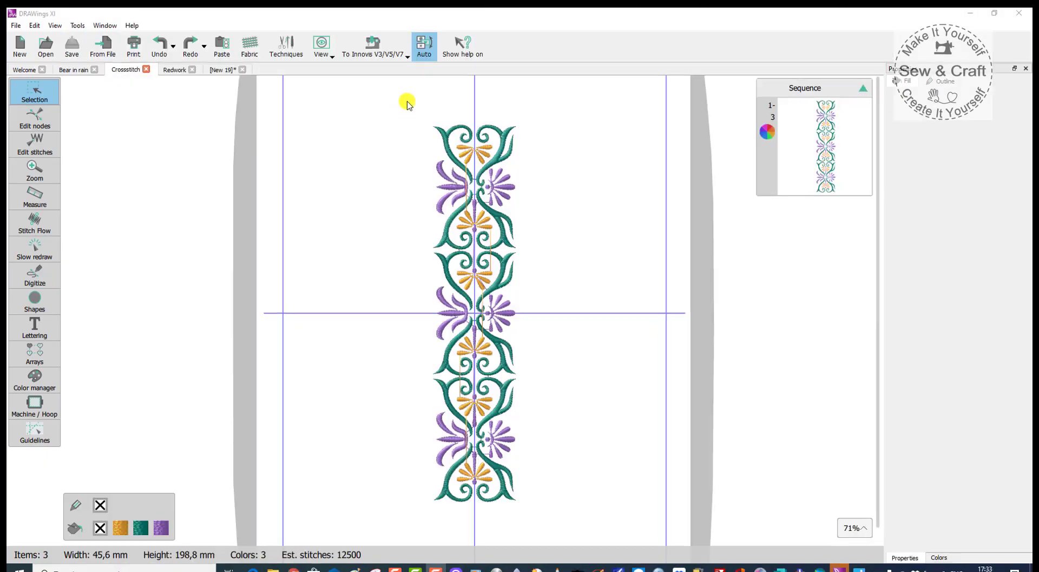
Step: Select the whole floral border in the Crossstitch design and change its fill from Satin to Cross
left_click_drag(407, 106, 536, 517)
scroll(614, 244, "up", 3)
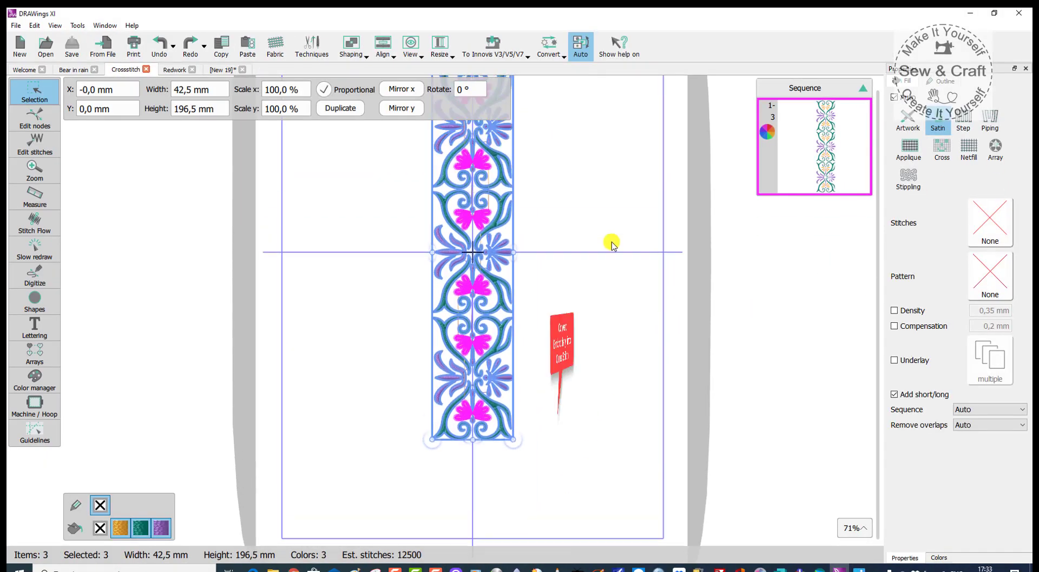
left_click(942, 147)
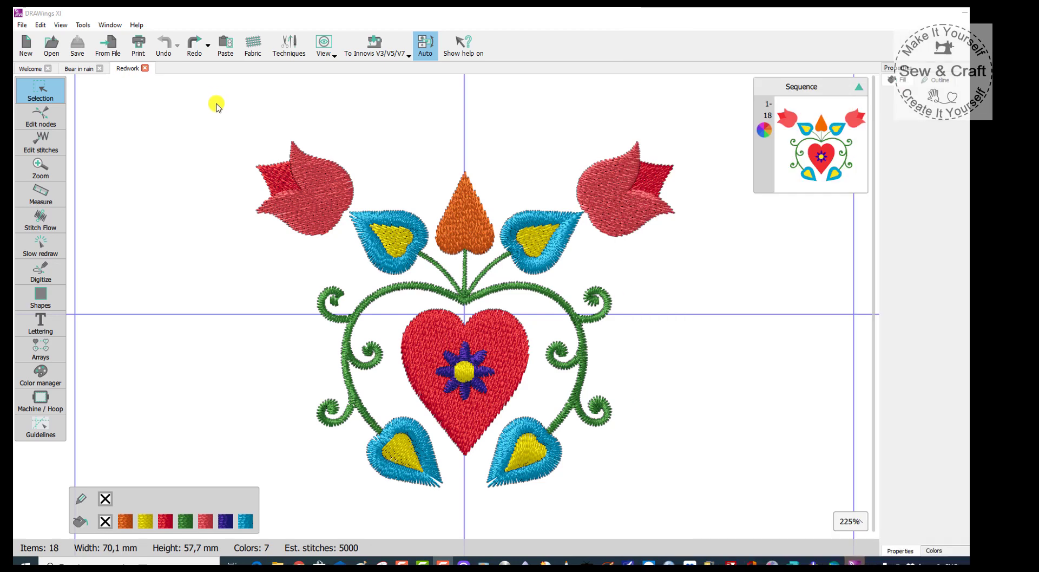
Step: Select all parts of the heart and tulip design, convert it to Redwork and deselect it
left_click_drag(216, 106, 712, 484)
left_click_drag(714, 496, 713, 496)
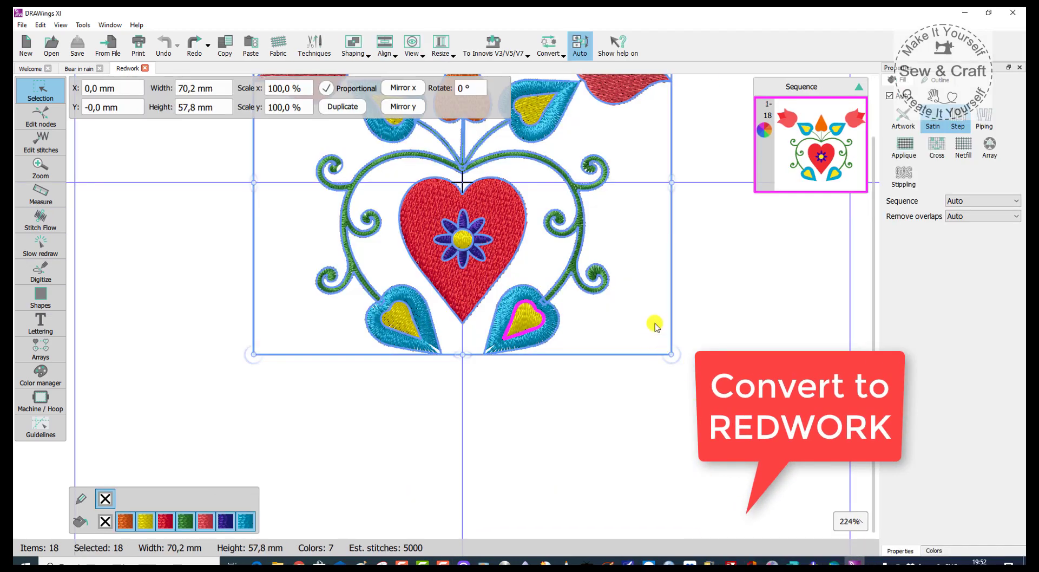
scroll(635, 301, "up", 4)
right_click(656, 308)
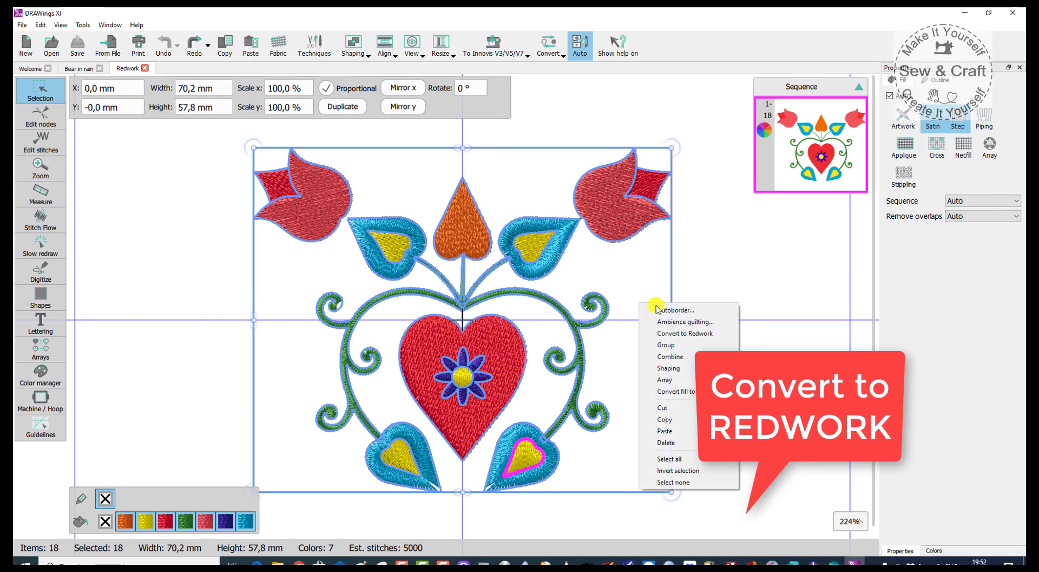
left_click(688, 333)
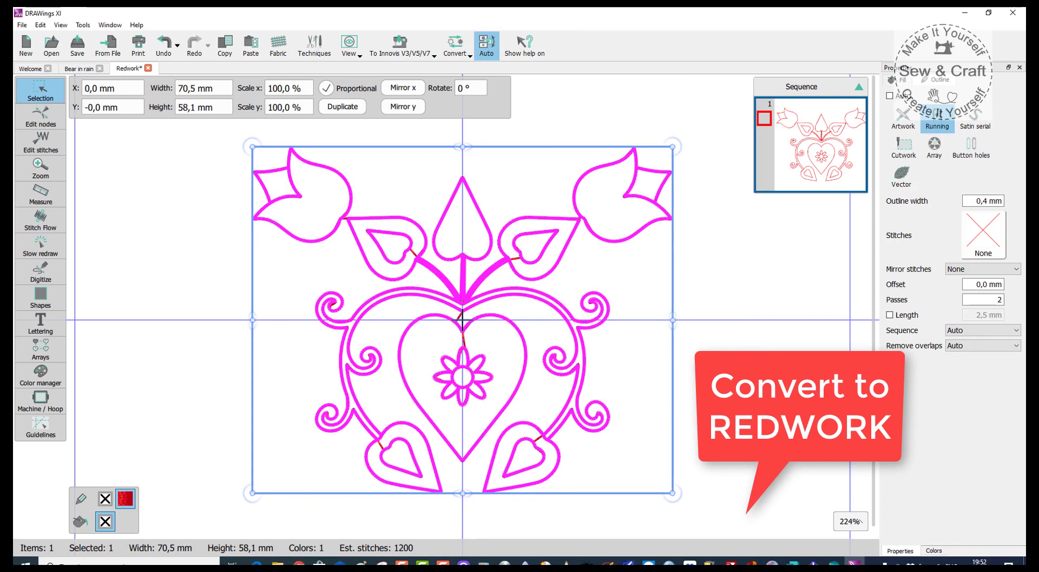
key("Escape")
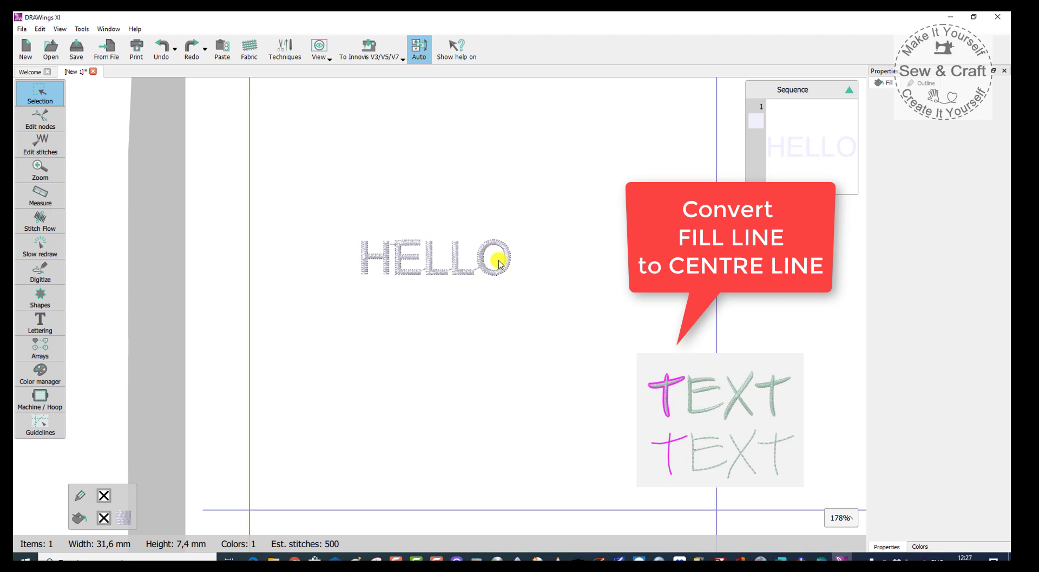
Step: Shrink the HELLO lettering proportionally to about 14 mm wide by 3.4 mm high and deselect it
left_click_drag(327, 205, 554, 299)
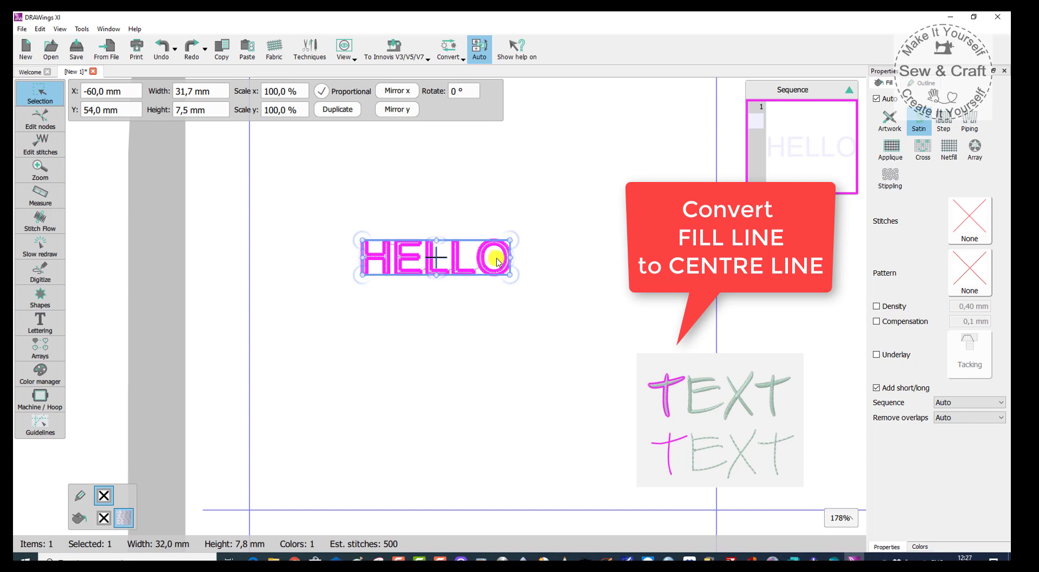
scroll(499, 265, "up", 2)
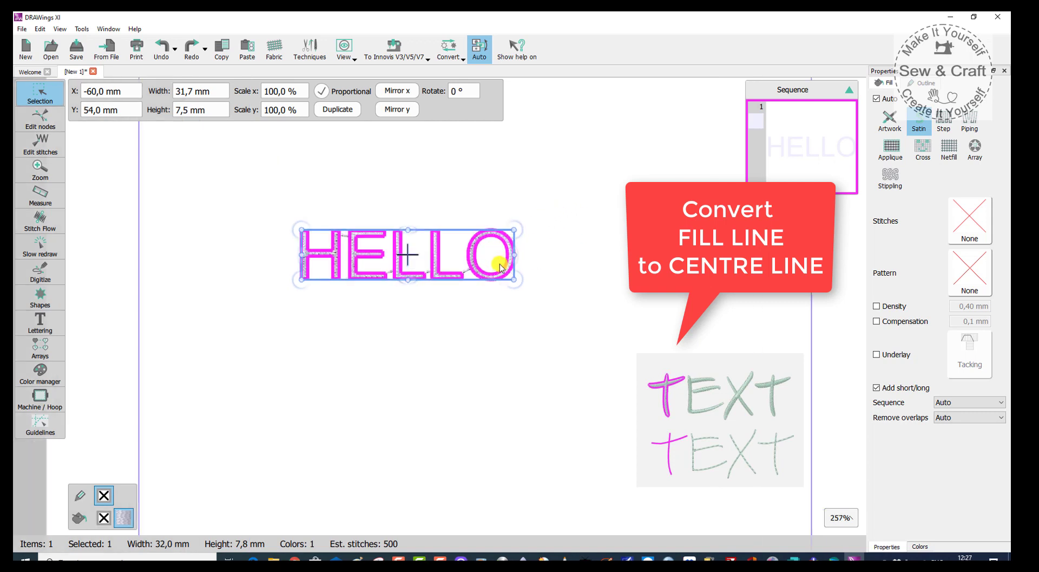
left_click_drag(514, 228, 486, 241)
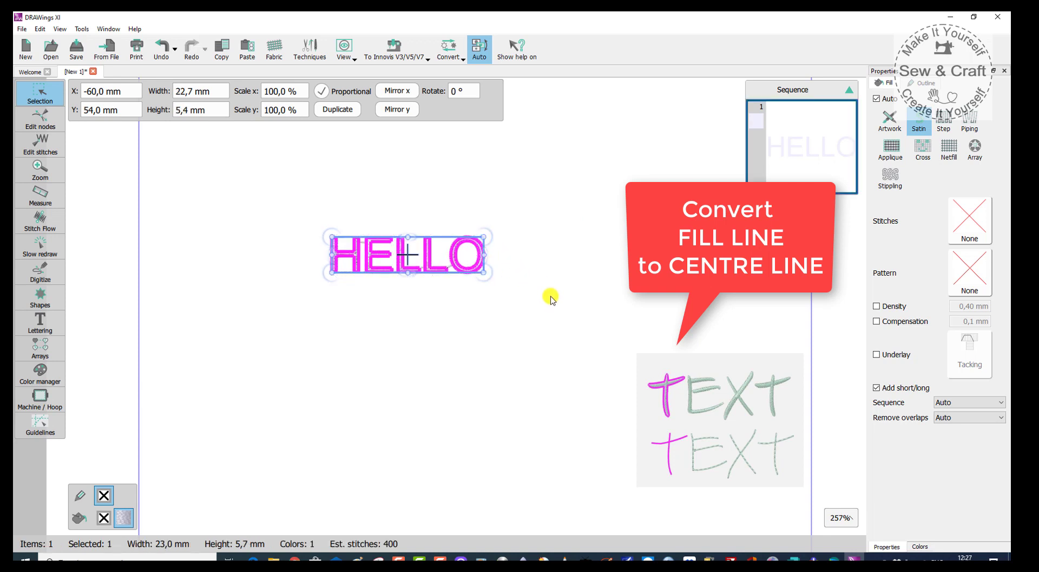
left_click(539, 295)
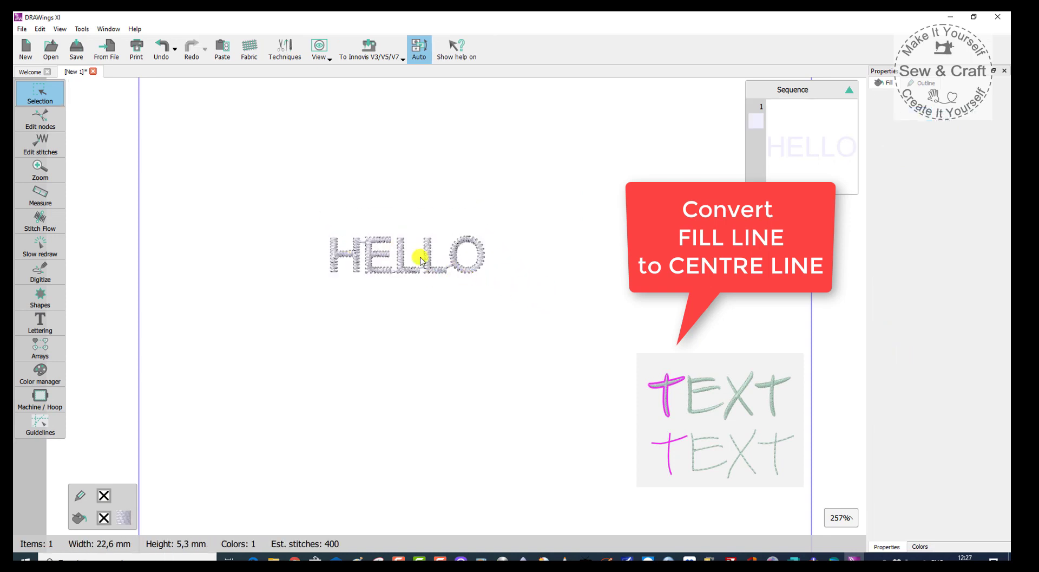
left_click_drag(301, 226, 524, 291)
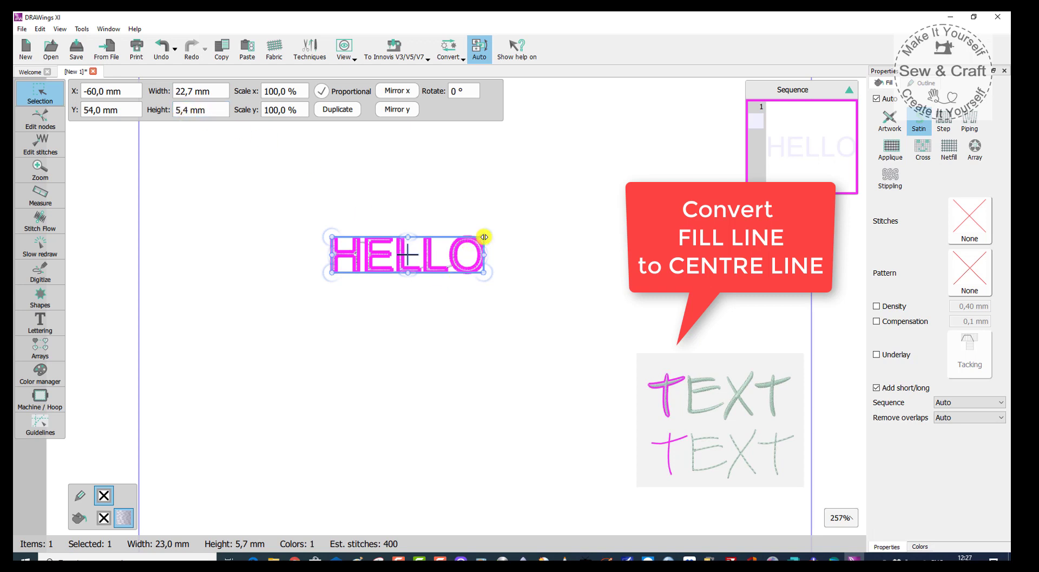
left_click_drag(484, 236, 456, 243)
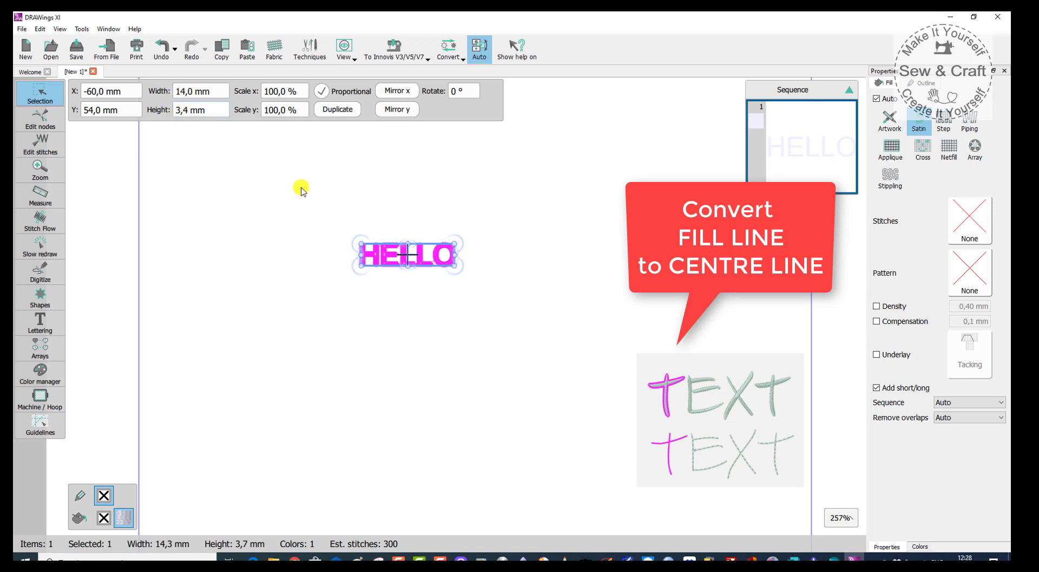
left_click(403, 295)
scroll(420, 275, "up", 2)
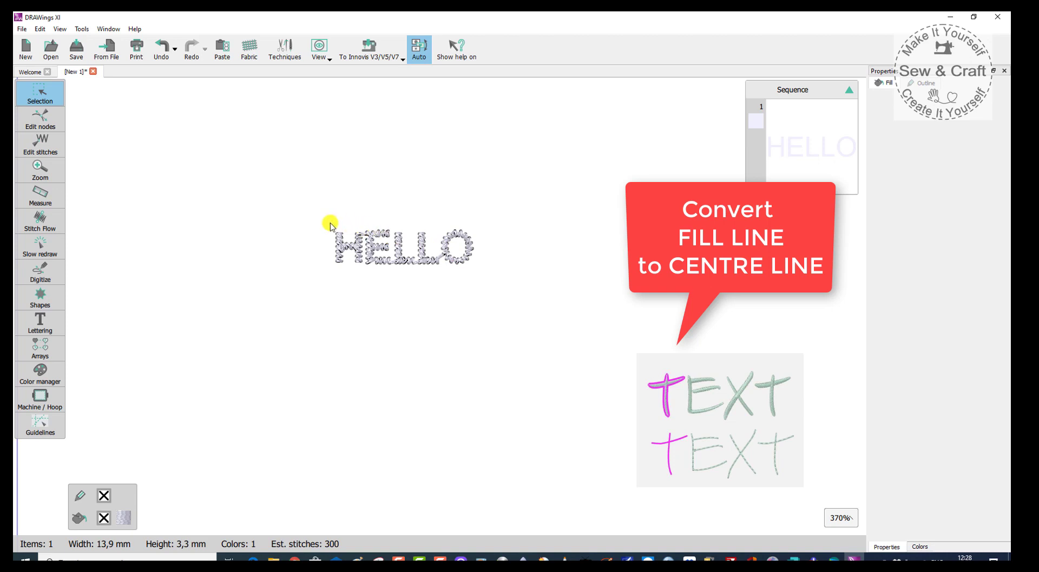
Step: Convert the fill of the small HELLO lettering to center line, break it apart and deselect it
left_click_drag(329, 220, 517, 293)
right_click(539, 243)
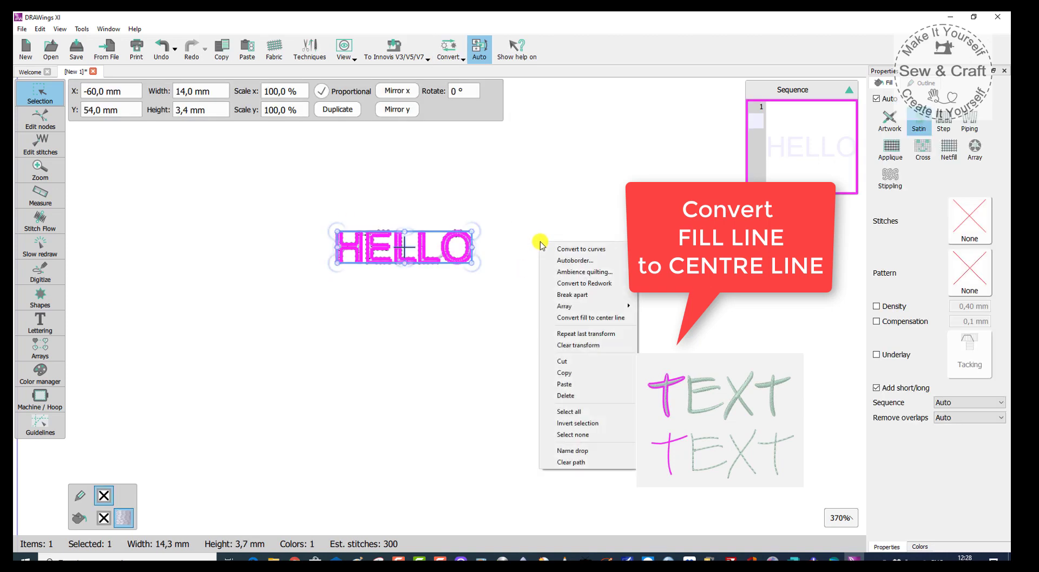
left_click(597, 319)
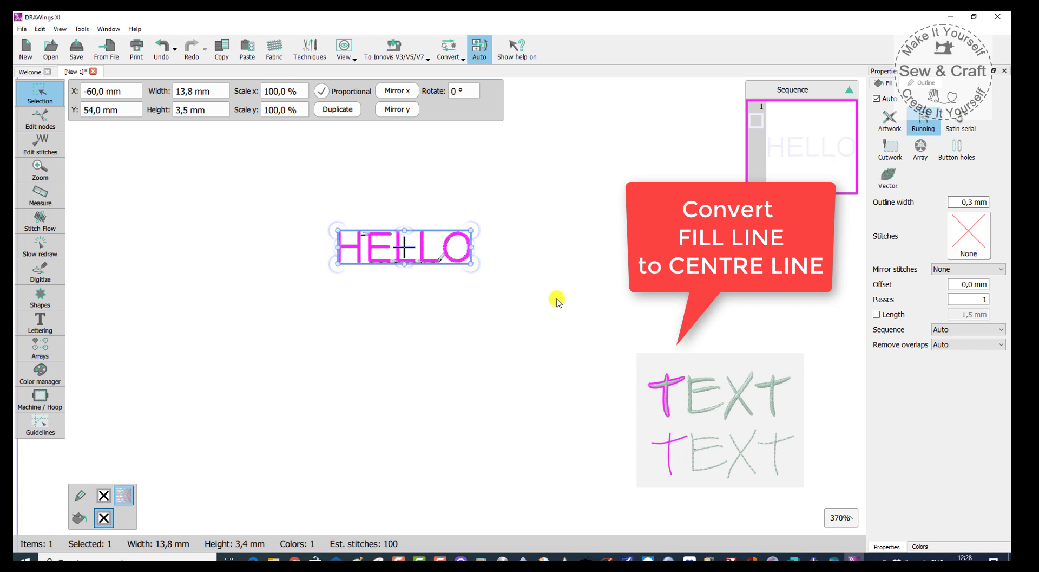
right_click(556, 301)
left_click(572, 339)
left_click(515, 314)
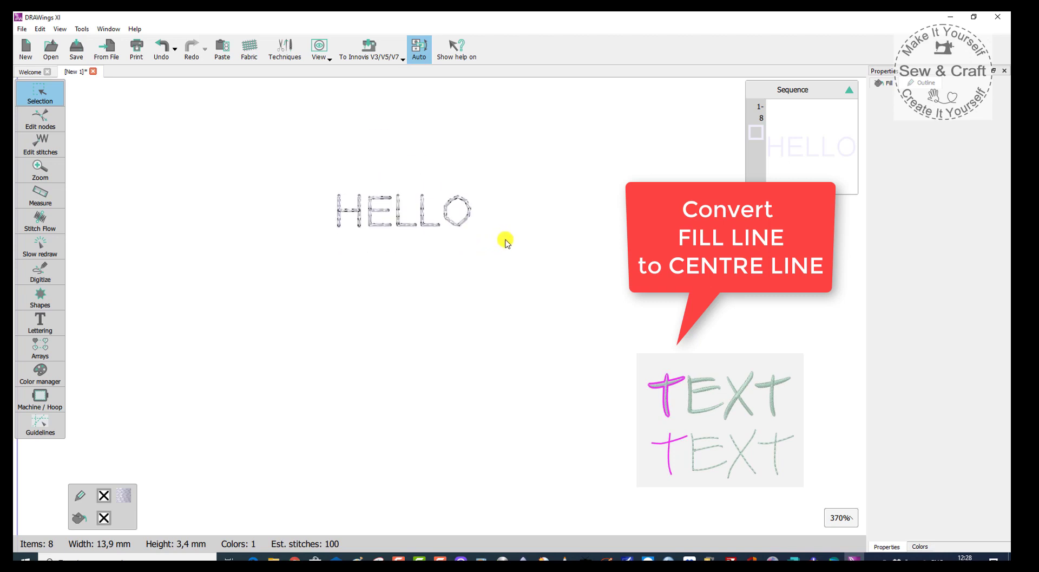
scroll(507, 241, "down", 6)
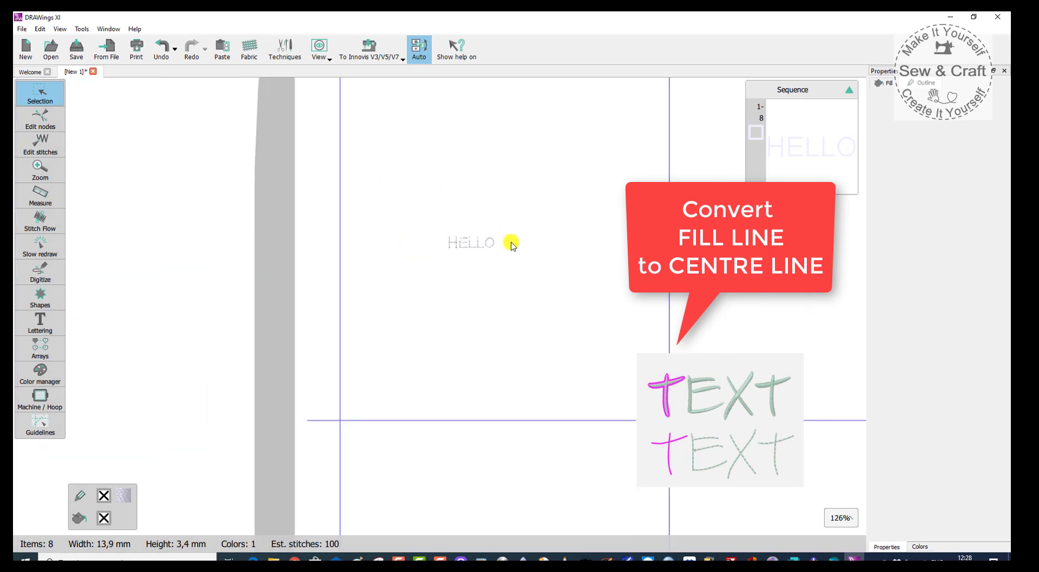
scroll(536, 256, "up", 2)
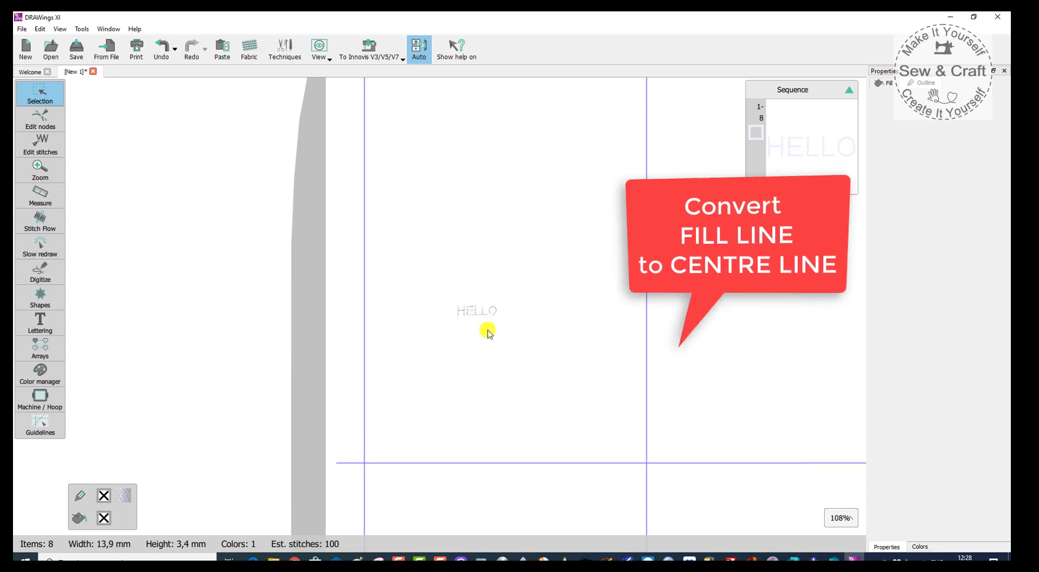
Step: Insert a 60 mm XYZ monogram in Arial with Template 01 and the Corners: 33 frame, browsing the template and frame choices
mouse_move(56, 332)
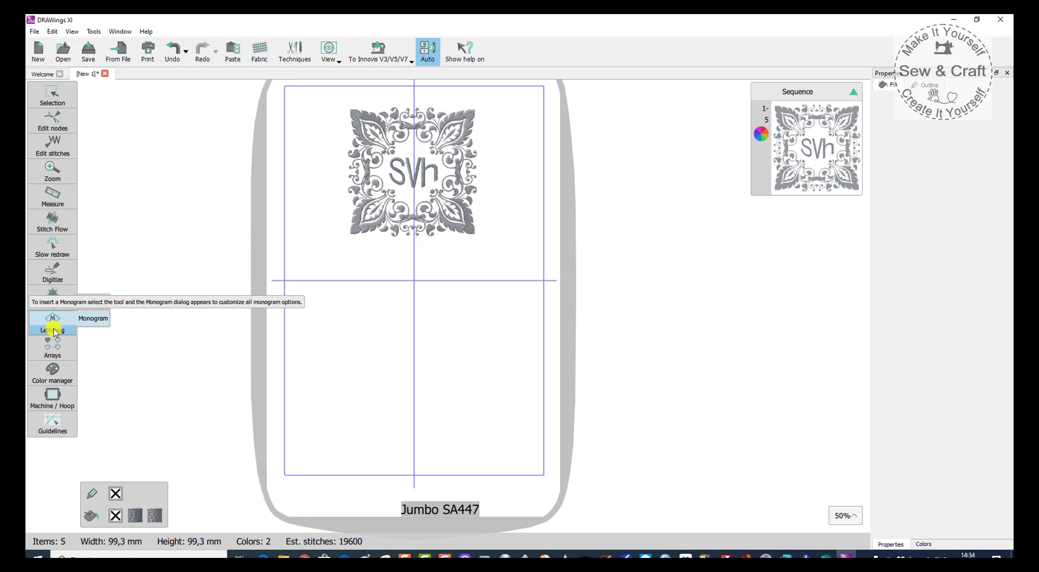
left_click(89, 320)
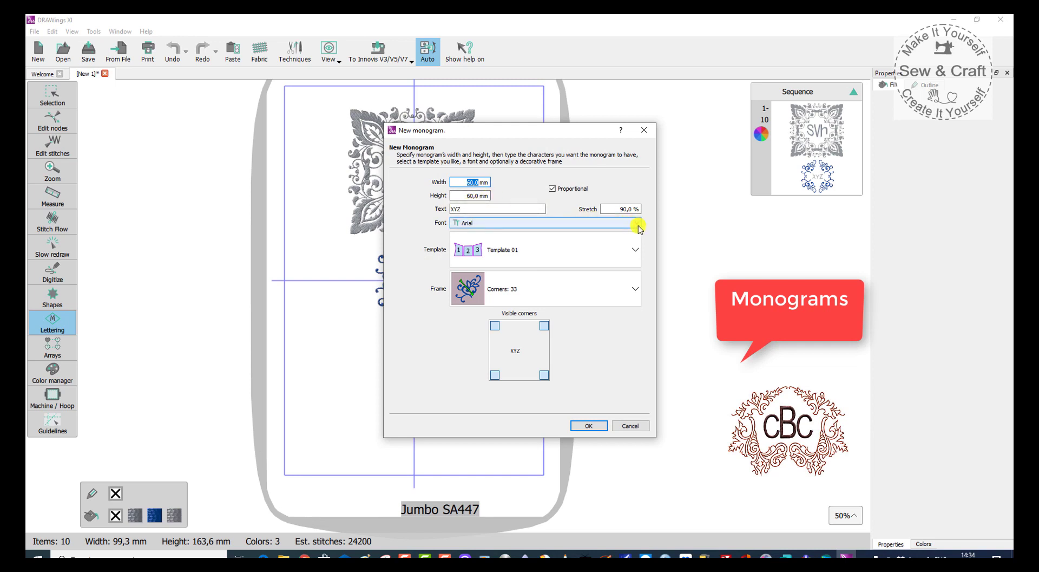
left_click(631, 254)
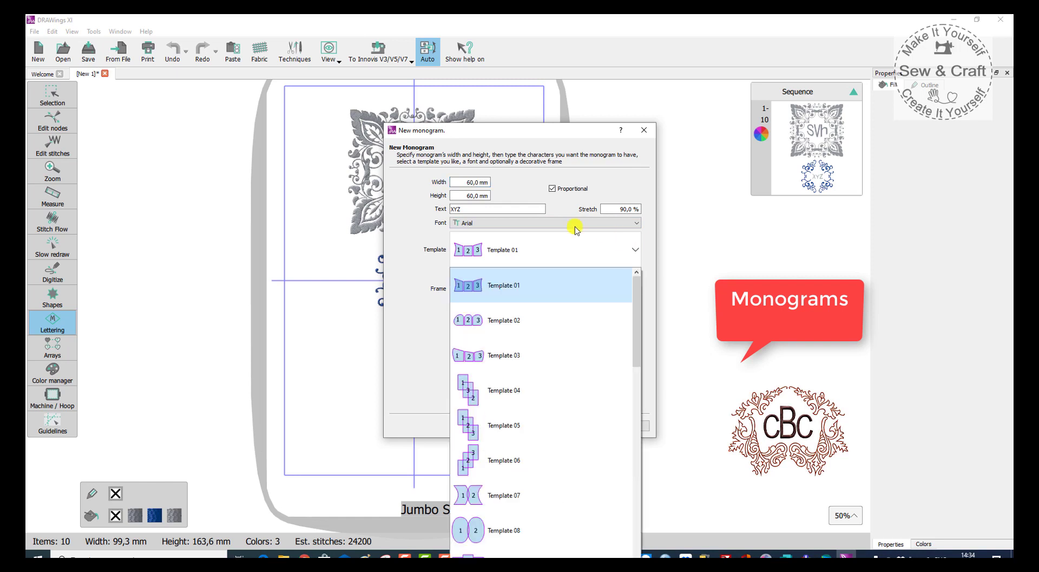
left_click(478, 292)
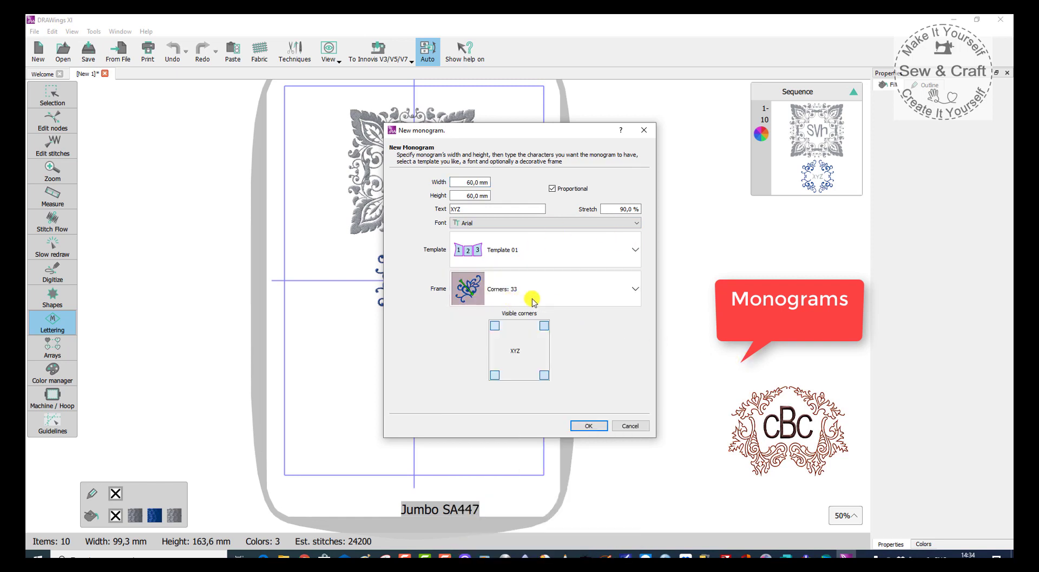
left_click(634, 293)
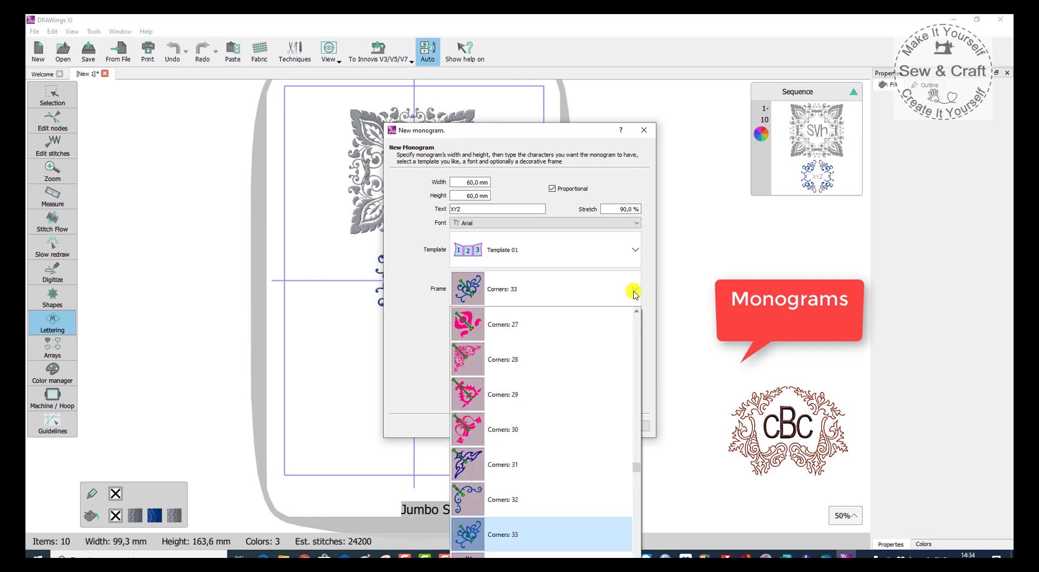
scroll(558, 346, "up", 10)
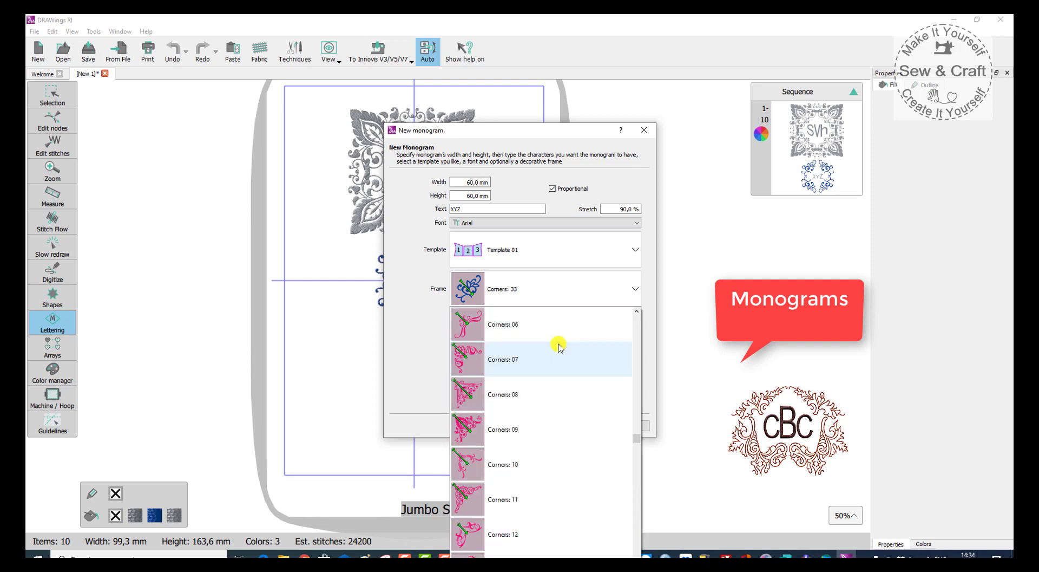
scroll(559, 346, "up", 13)
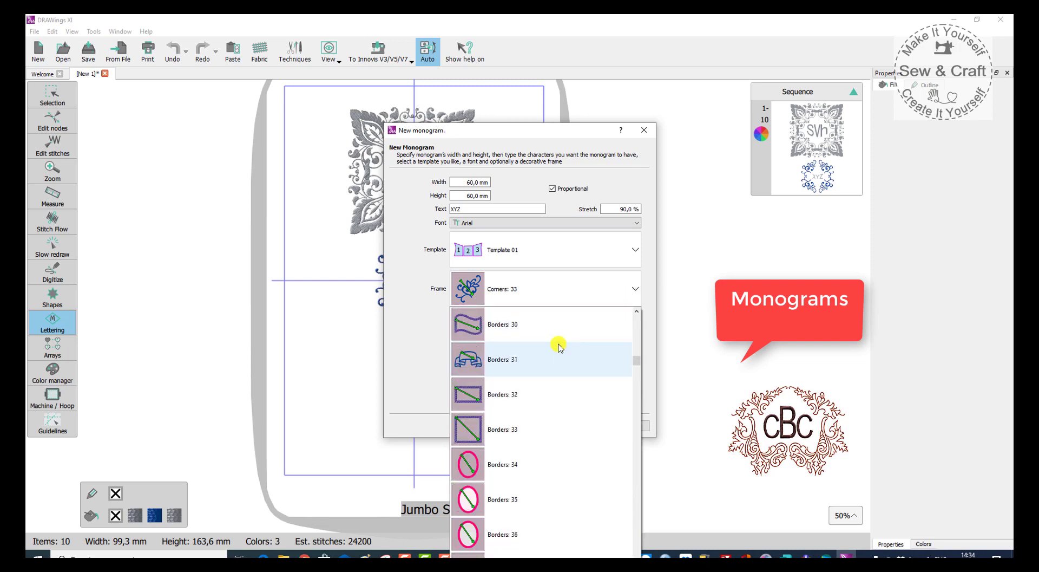
scroll(558, 345, "down", 11)
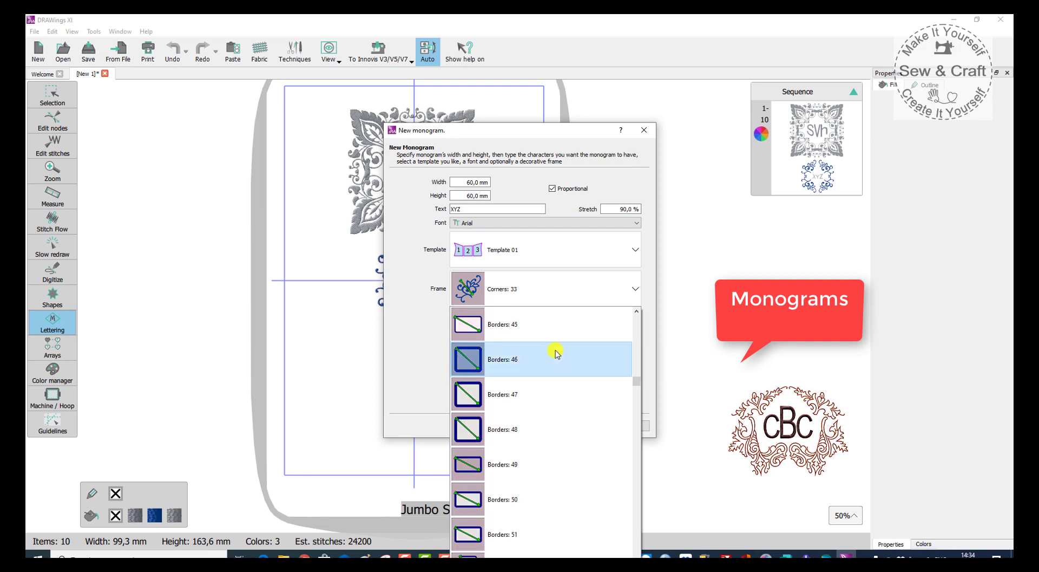
left_click(461, 290)
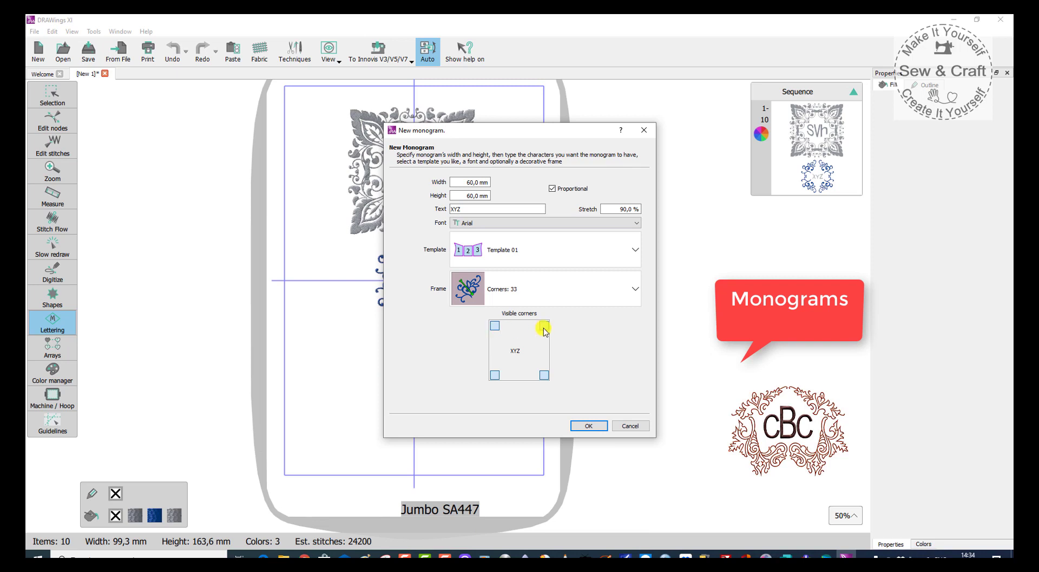
left_click(589, 426)
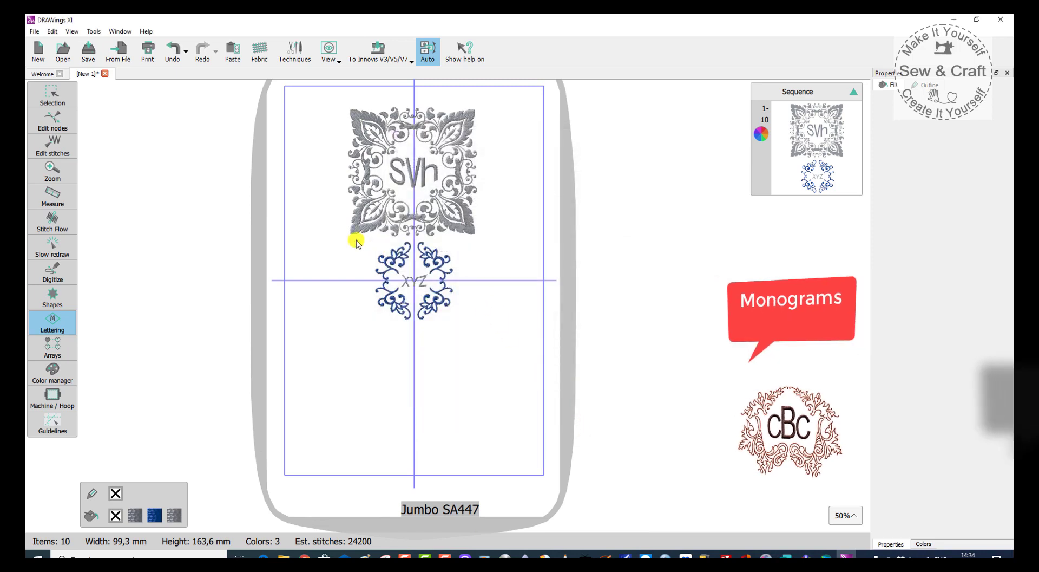
Step: Move the XYZ monogram further below the first monogram, enlarge it proportionally and deselect it
left_click_drag(471, 290, 450, 364)
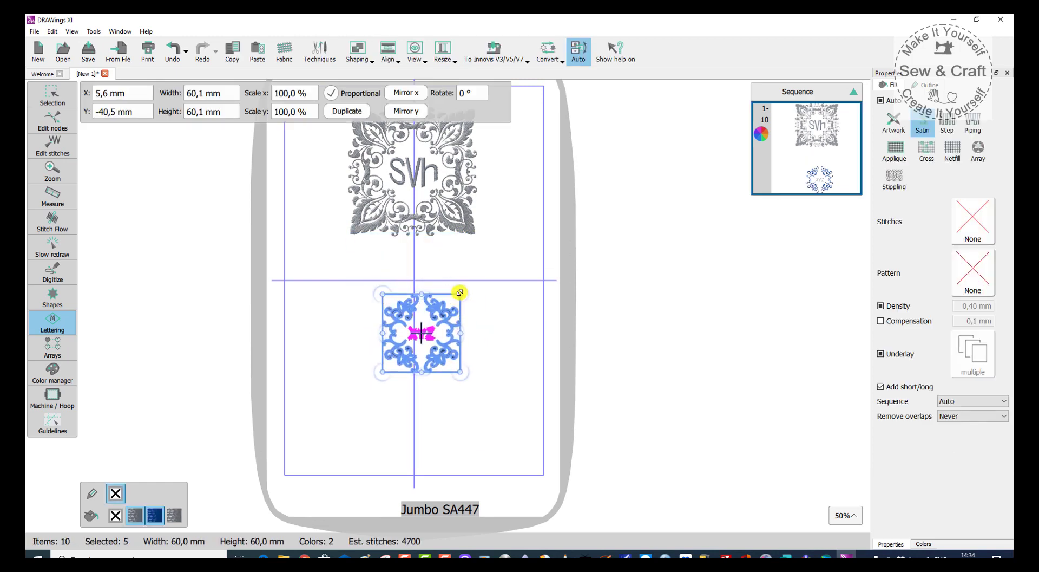
left_click_drag(460, 292, 510, 270)
left_click(475, 454)
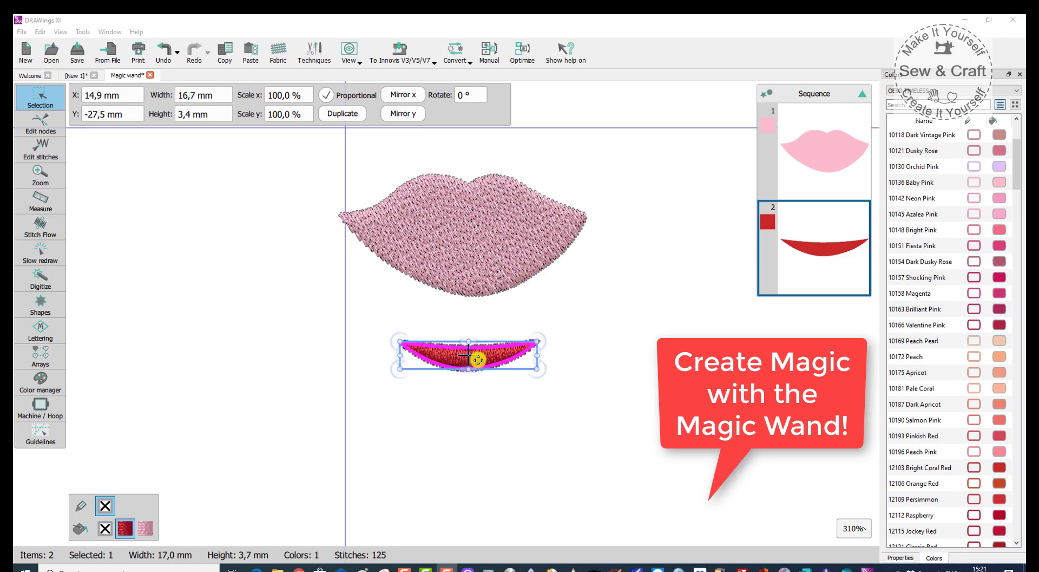
Step: Place the red mouth shape in the middle of the pink lips and deselect it
left_click_drag(486, 358, 481, 238)
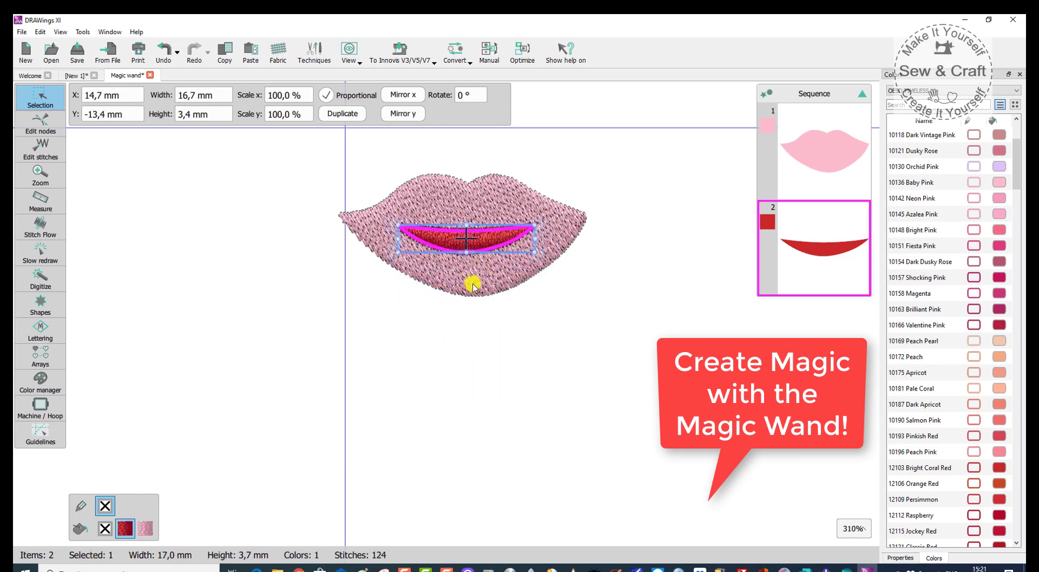
mouse_move(492, 240)
left_mouse_down()
mouse_move(431, 285)
mouse_move(495, 237)
left_mouse_up()
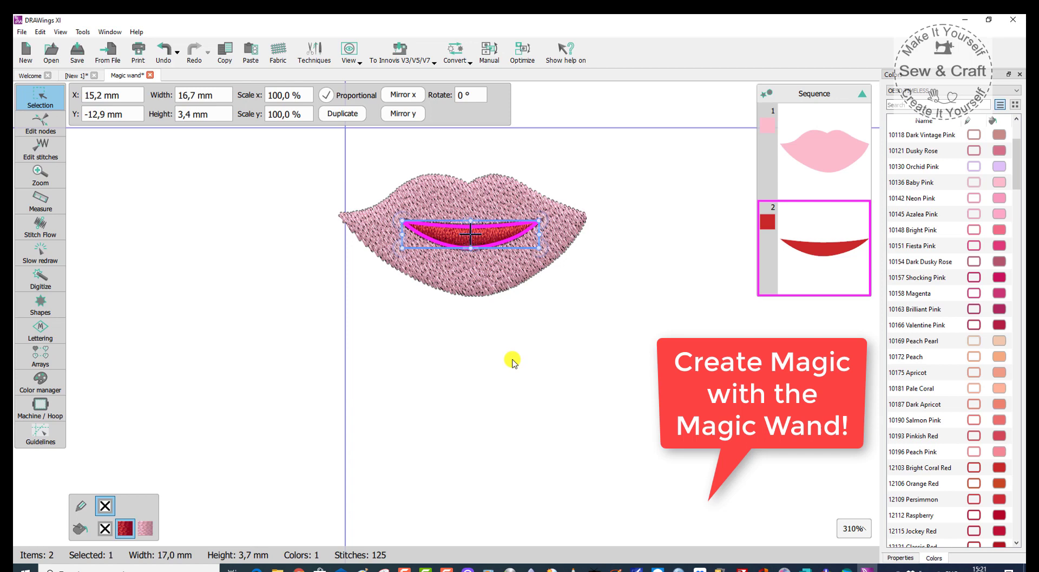
left_click(493, 386)
Step: Create a new shape from the pink area around the red mouth with the Magic wand tool and move it below the original lips
left_click(41, 277)
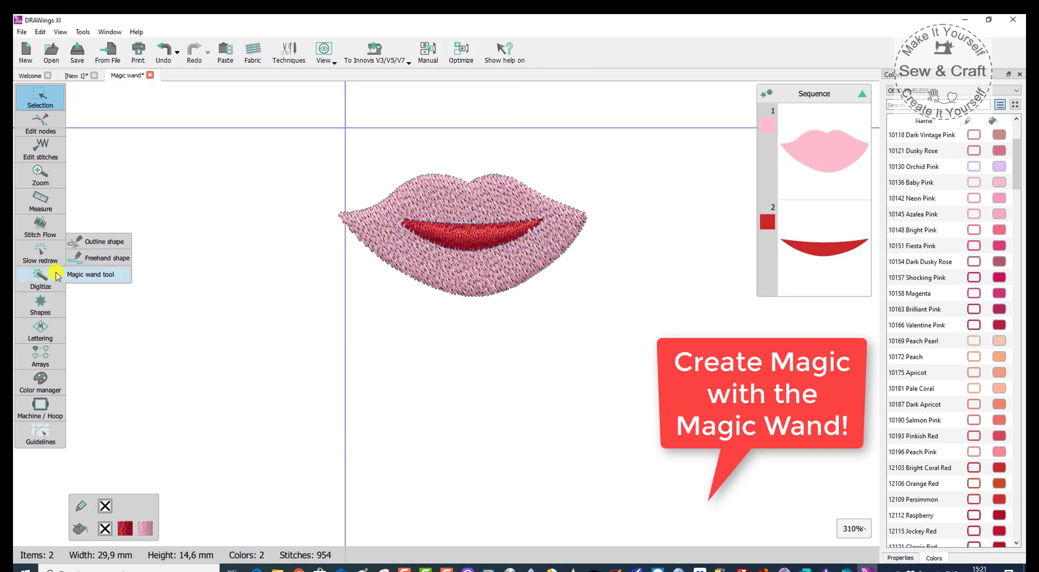
left_click(73, 274)
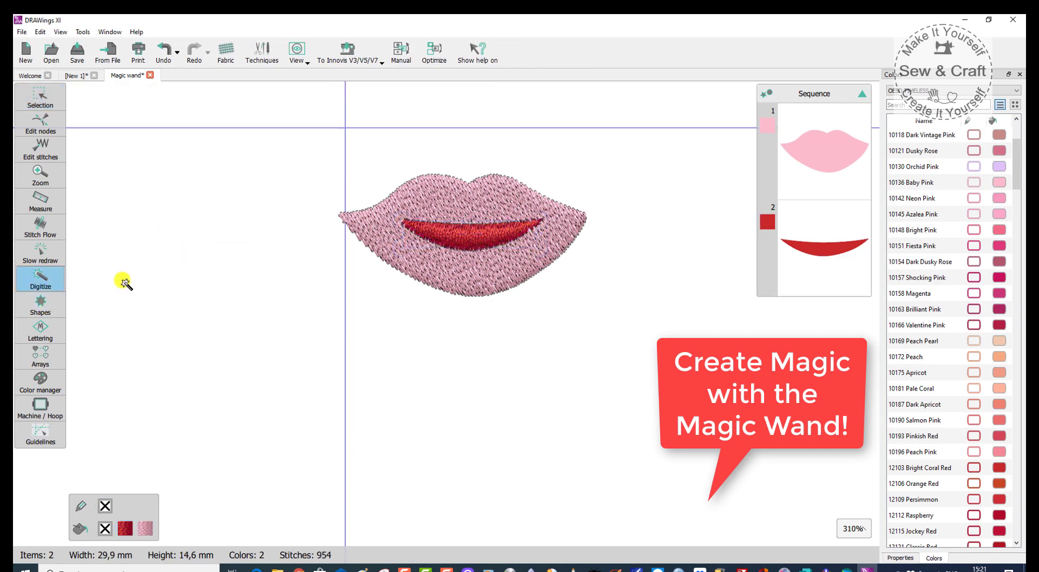
left_click(493, 274)
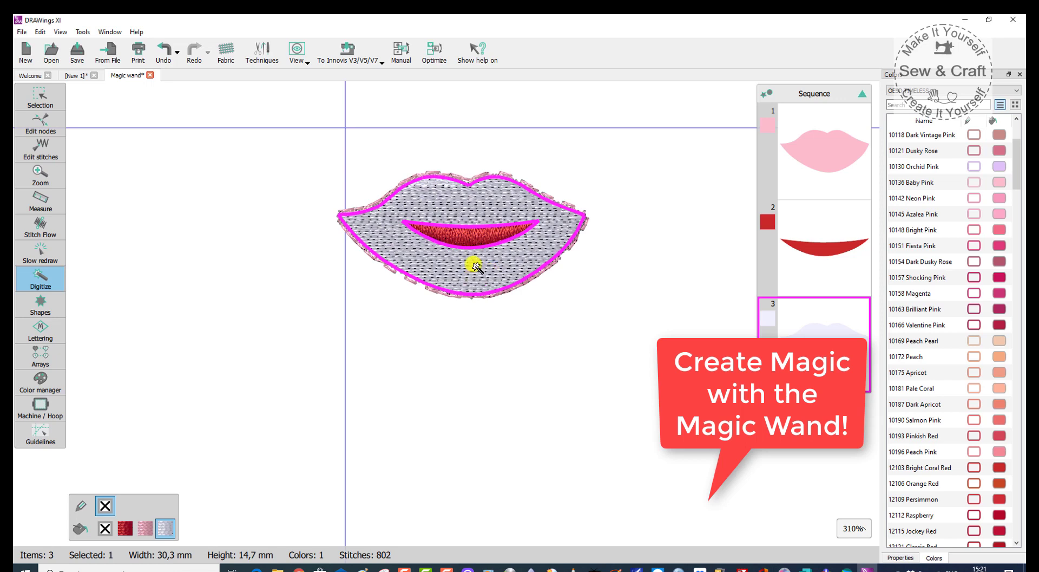
left_click(40, 98)
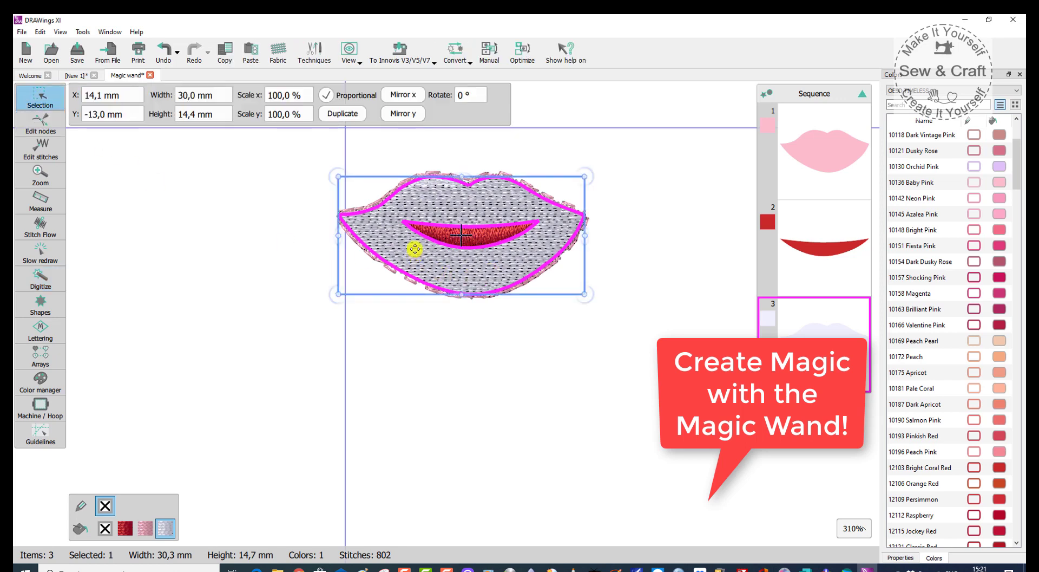
left_click_drag(457, 268, 461, 436)
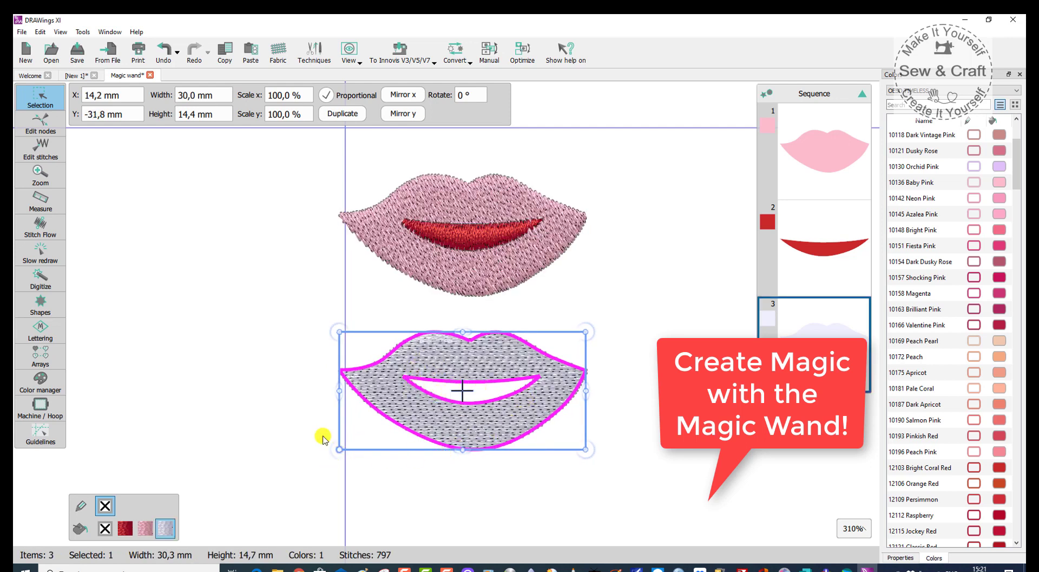
Step: Give the new lip shape the original's pink fill and add a diagonal stitch flow direction on its upper lip
left_click(147, 527)
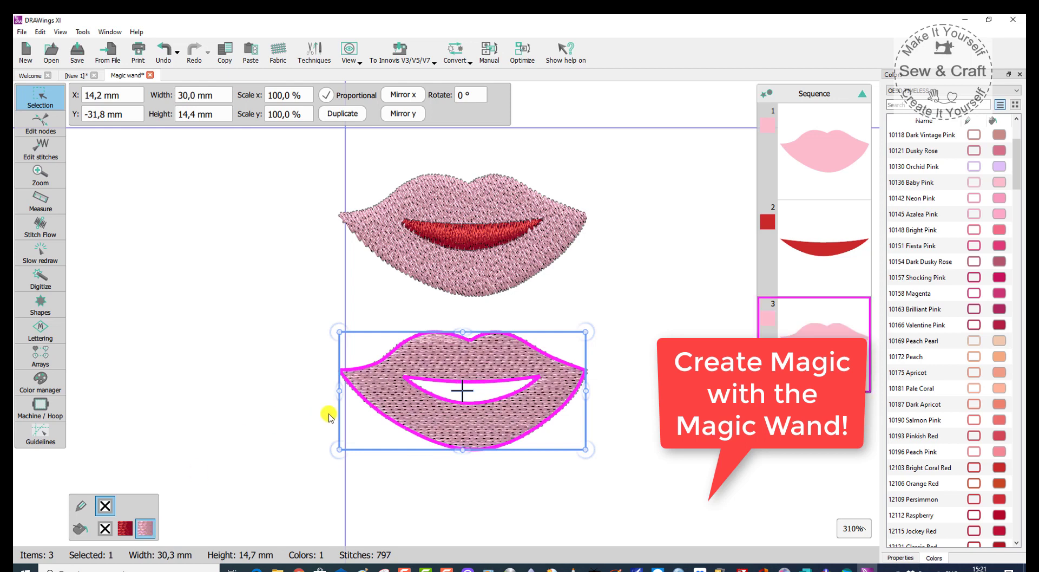
left_click(40, 225)
left_click_drag(426, 342, 399, 365)
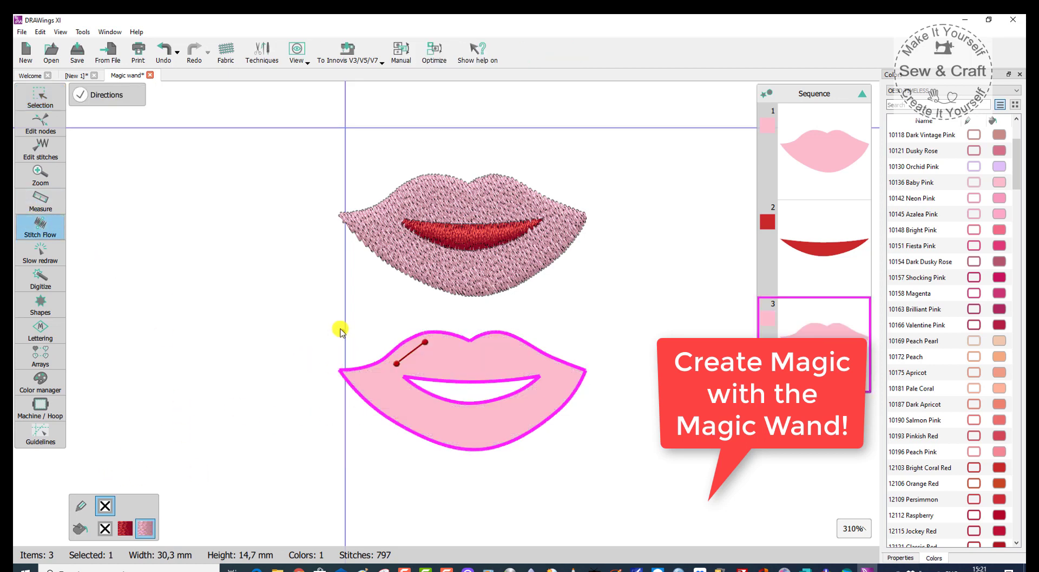
left_click(46, 97)
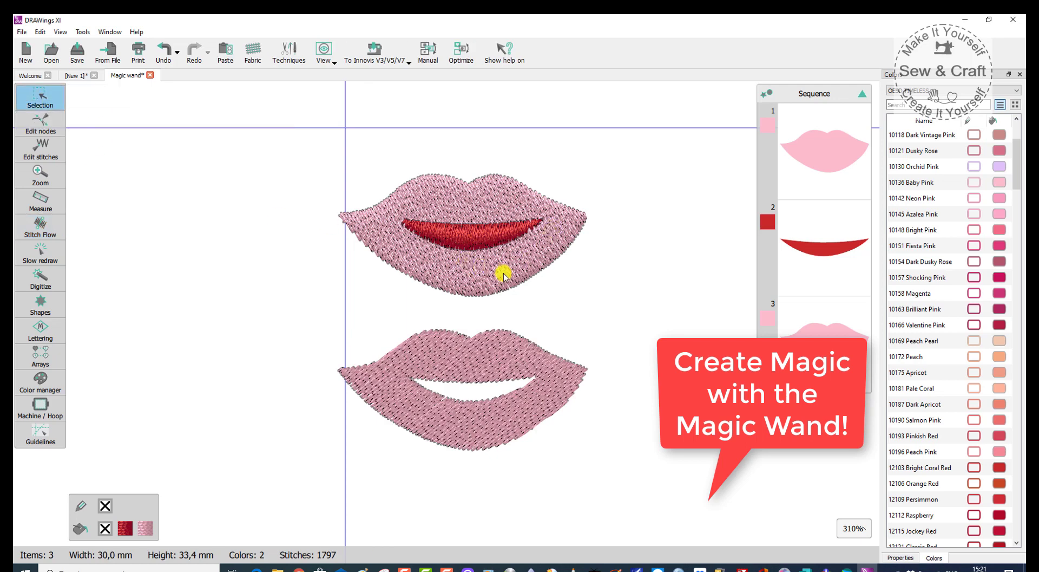
scroll(674, 311, "down", 2)
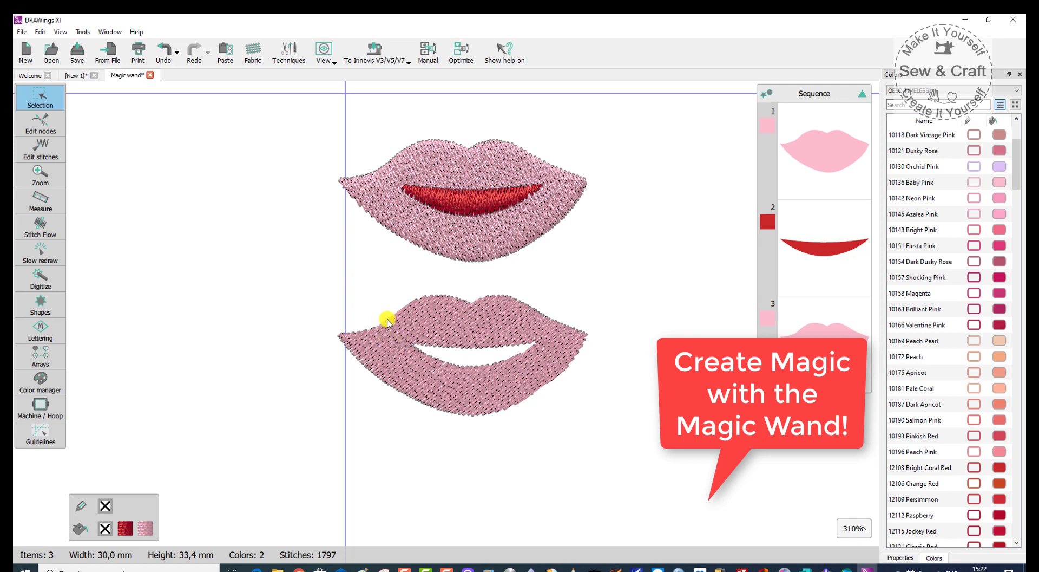
Step: Create a shape from the opening in the lower lips with the Magic wand tool, fill it red and deselect it
left_click(40, 276)
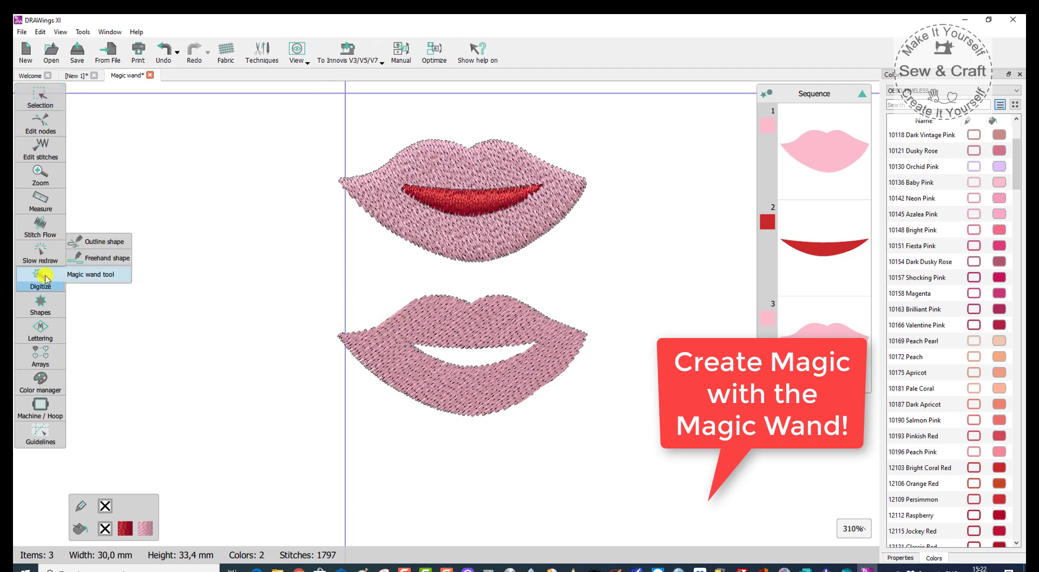
left_click(475, 357)
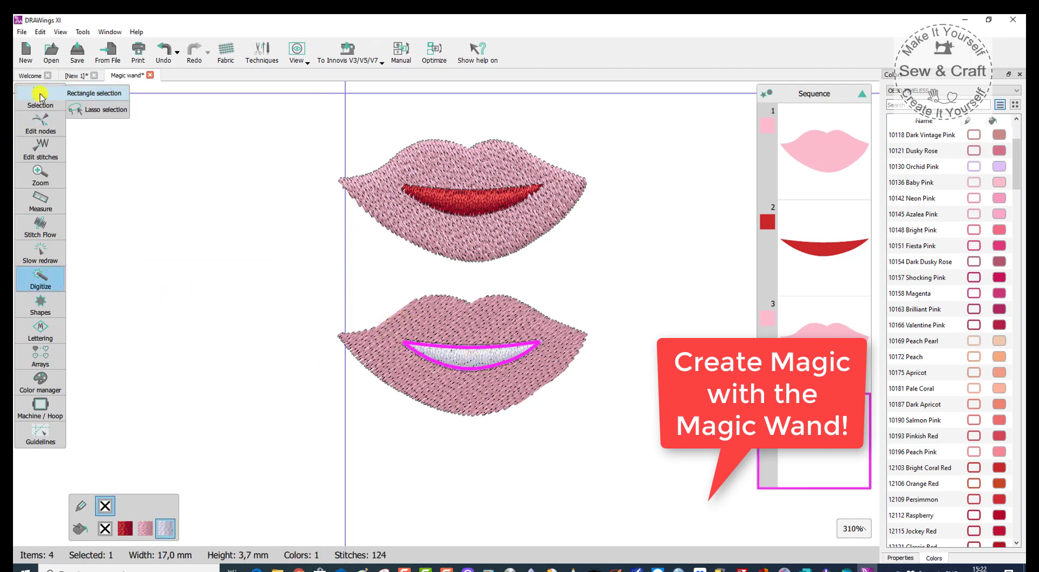
left_click(41, 97)
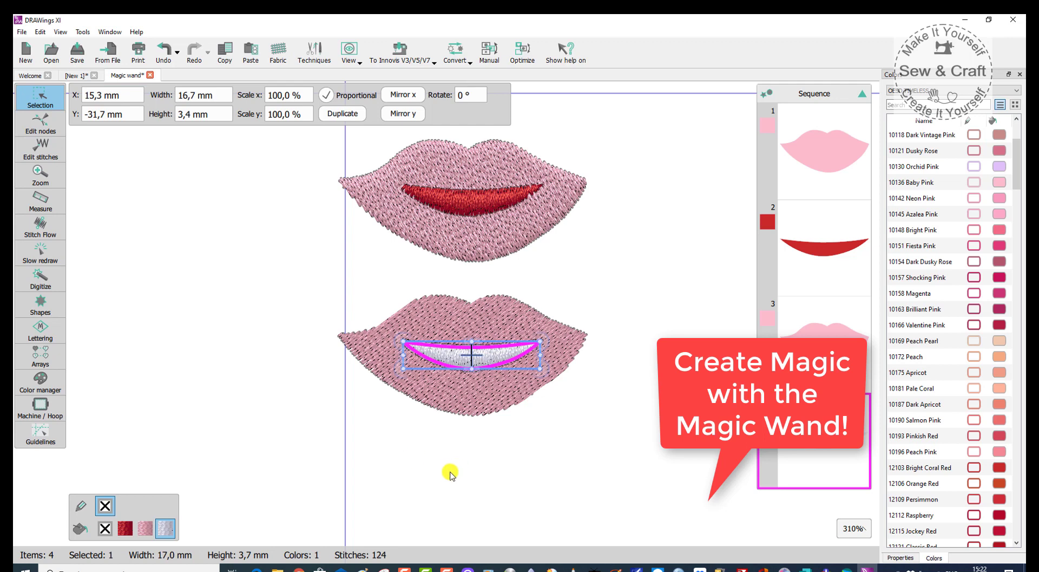
left_click(124, 527)
left_click(463, 457)
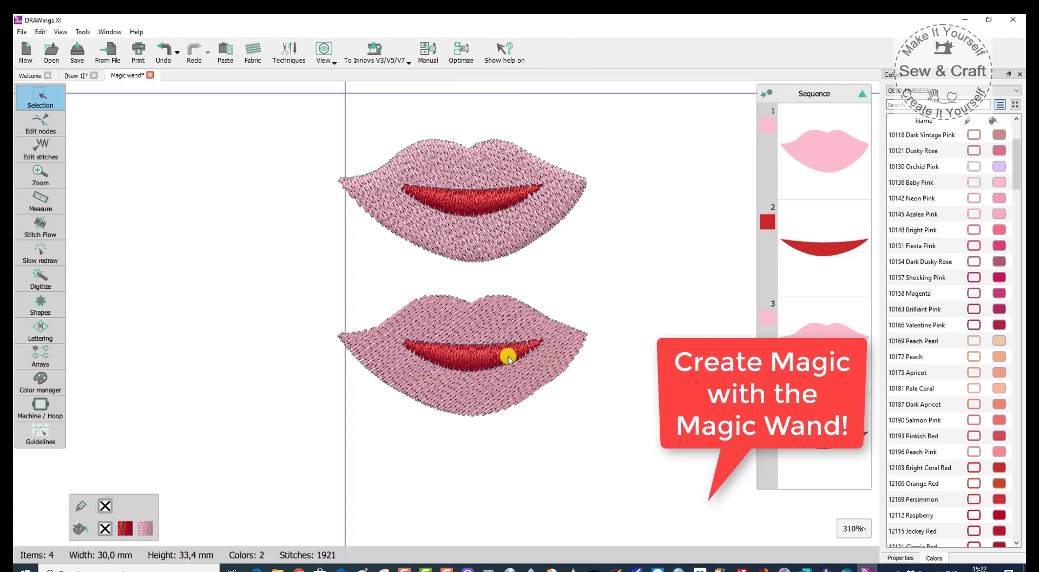
Step: Move the new red mouth shape out of the lower lips' opening, towards the left corner of the lips, and deselect it
left_click(473, 361)
left_click_drag(487, 355, 327, 353)
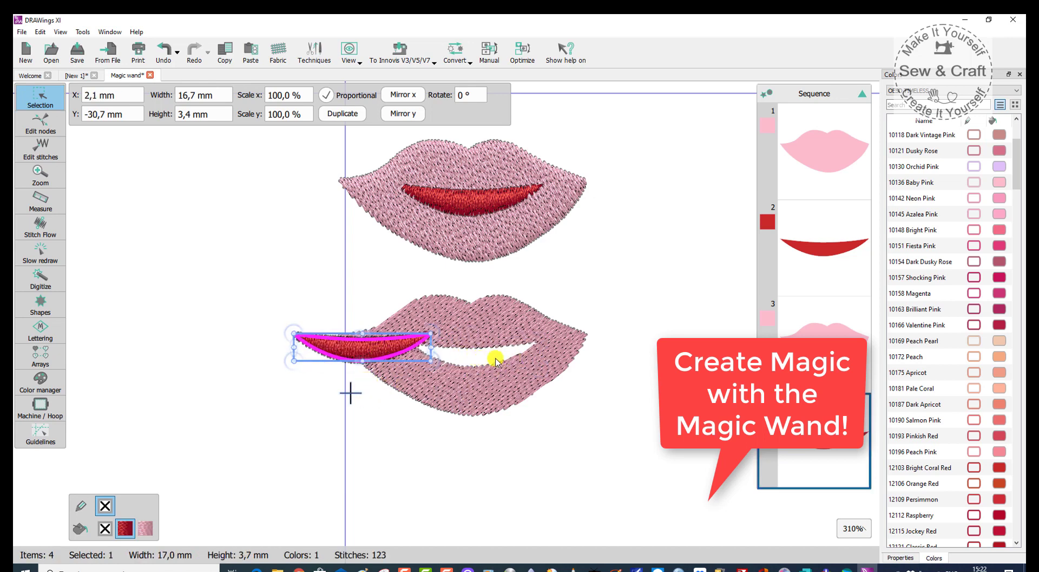
left_click_drag(506, 352, 507, 354)
left_click(594, 444)
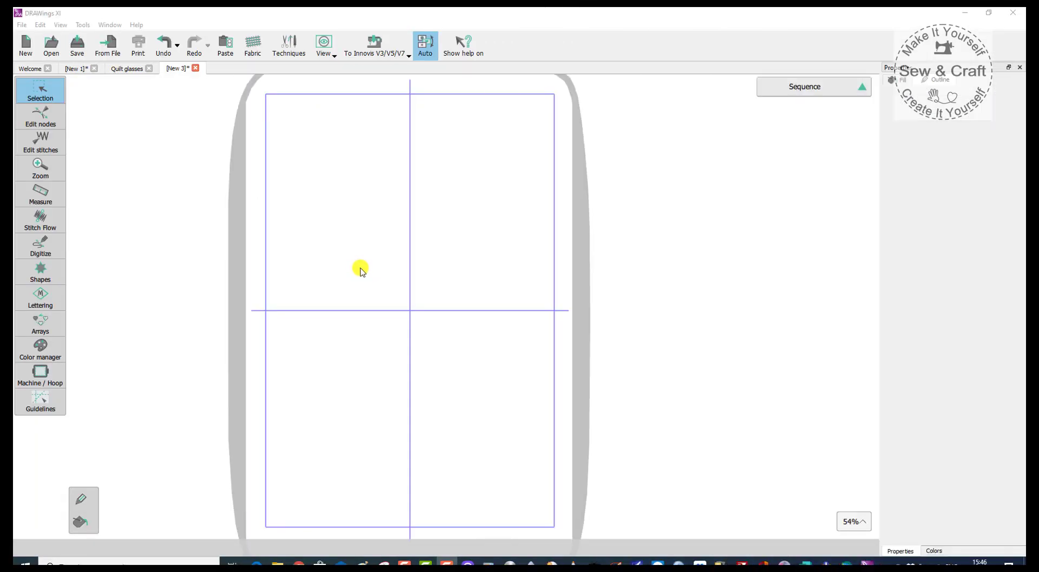
Step: Insert the curled leaf ornament from the Wingdings symbols into the hoop and remove its fill, leaving only the outline
mouse_move(50, 254)
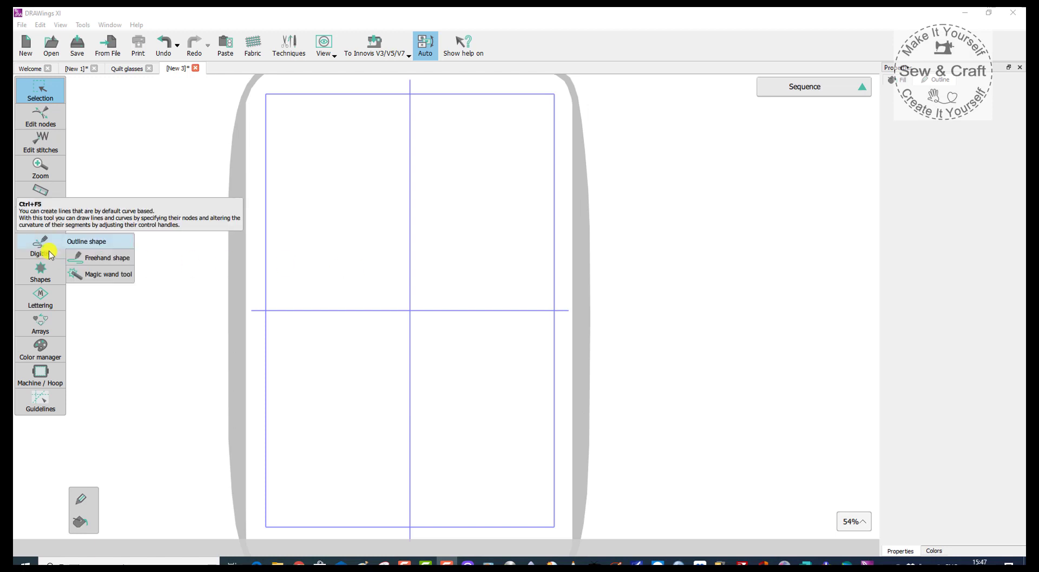
left_click(83, 24)
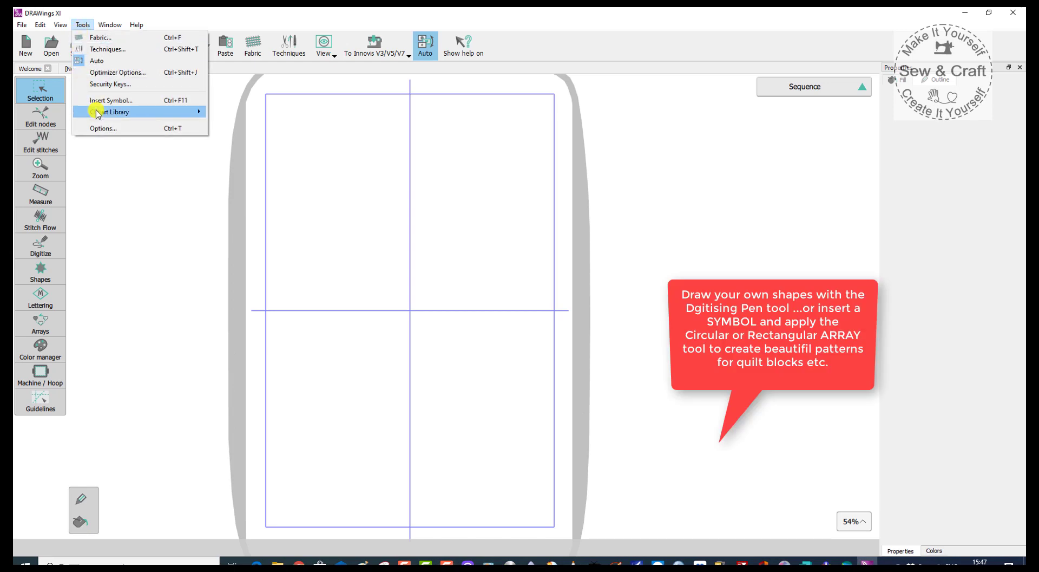
left_click(104, 101)
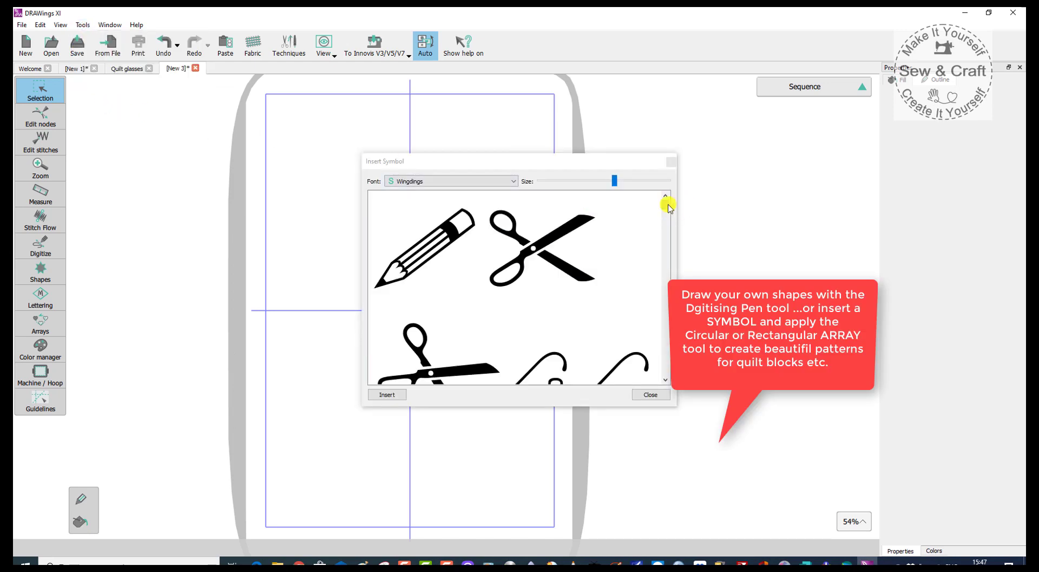
left_click_drag(669, 206, 672, 250)
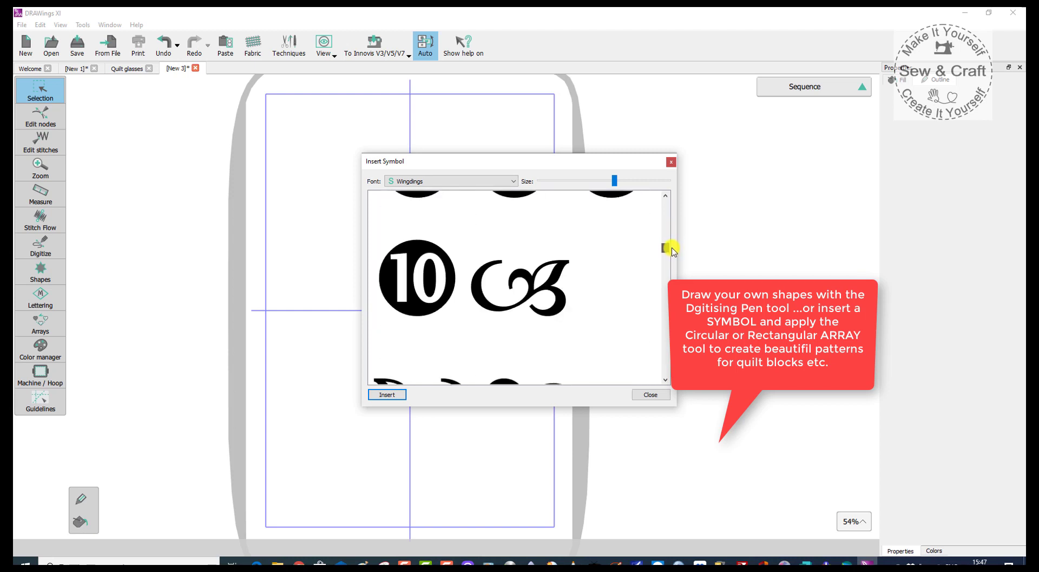
left_click(560, 304)
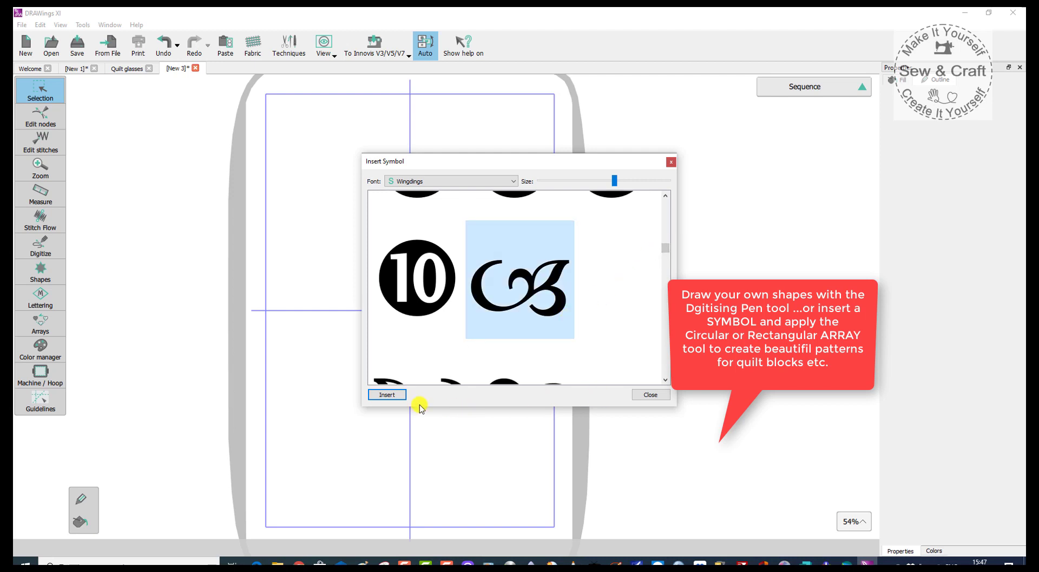
left_click(387, 394)
left_click_drag(466, 242, 396, 281)
left_click(651, 395)
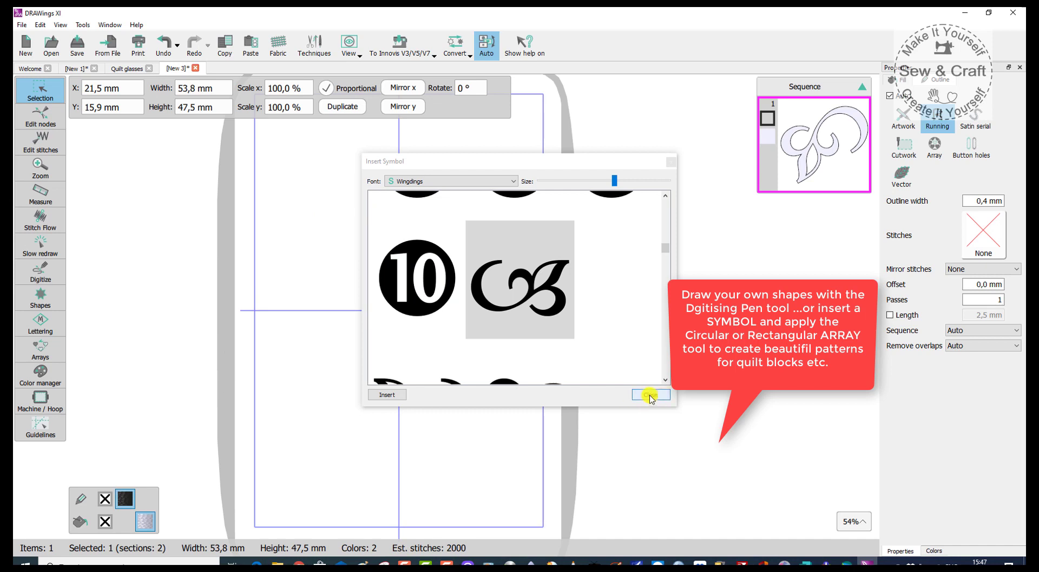
left_click(105, 521)
left_click(444, 269)
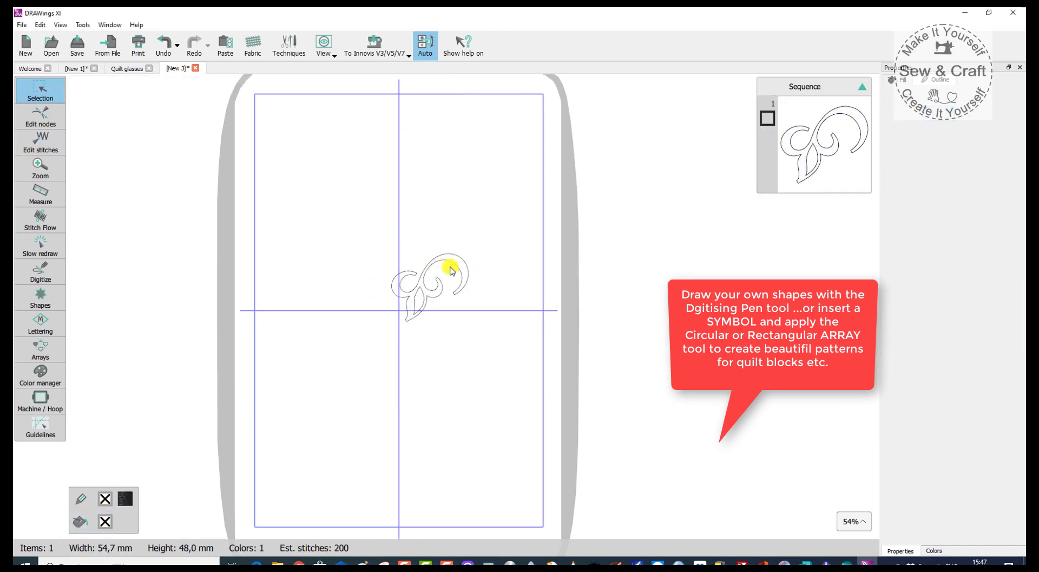
Step: Shrink the leaf outline proportionally to about 49 × 43 mm and place it just above the hoop's centre
left_click(452, 270)
left_click_drag(467, 250, 462, 261)
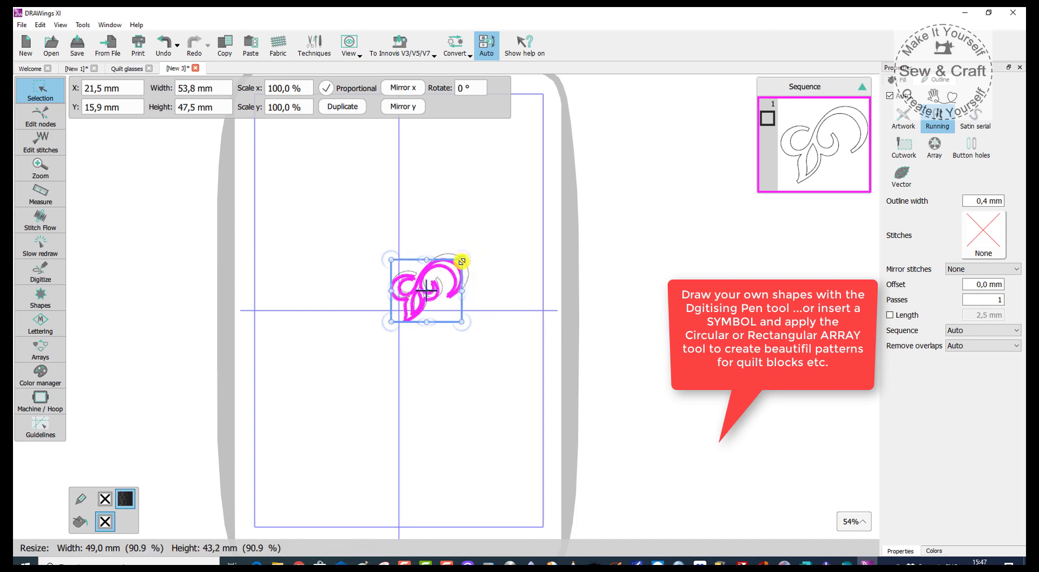
left_click_drag(422, 297, 401, 287)
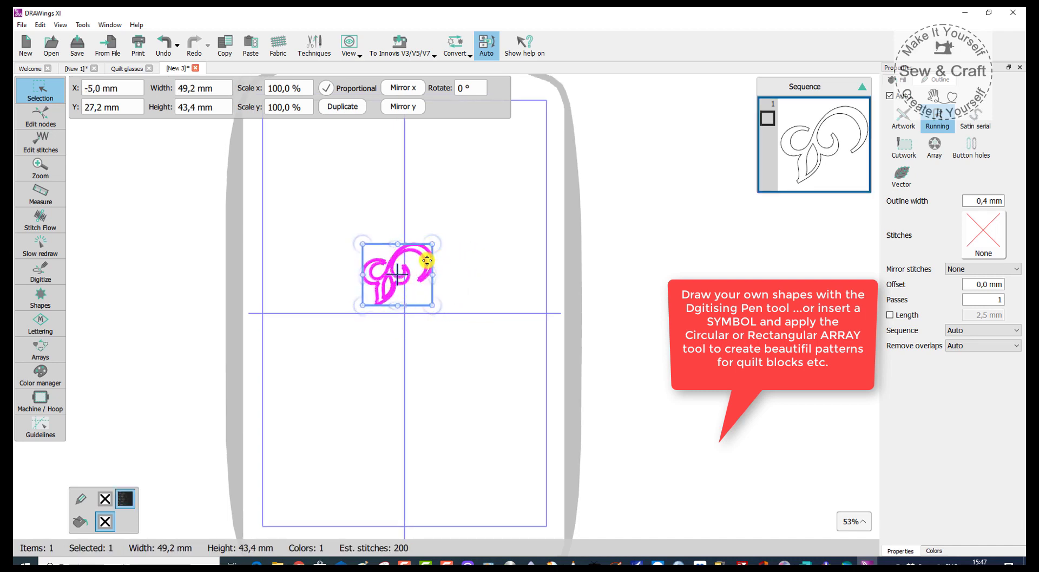
Step: Start a circular array of the leaf outline around the hoop's centre and adjust its angles to end at 100°
mouse_move(54, 337)
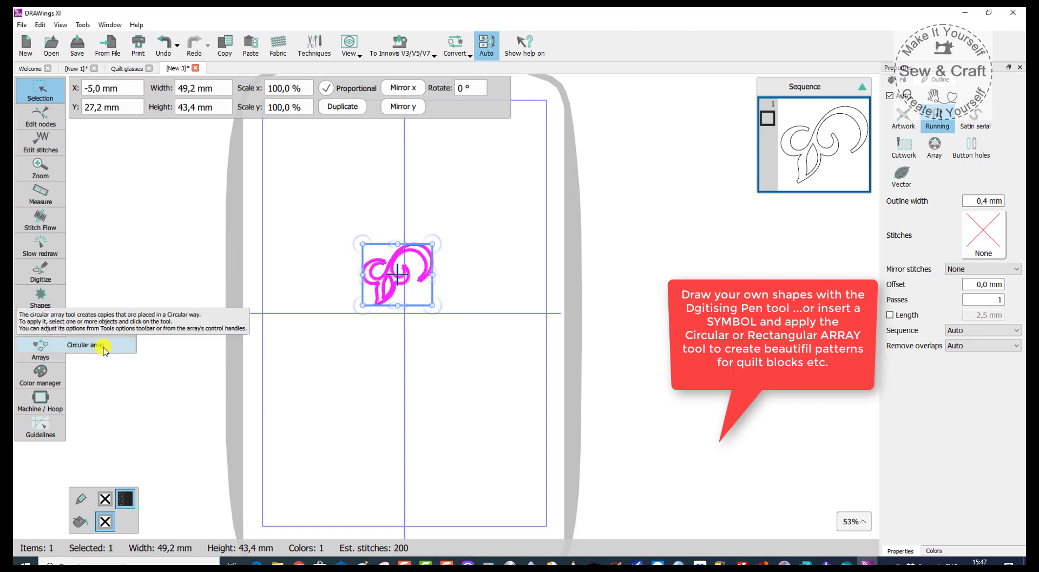
left_click(103, 347)
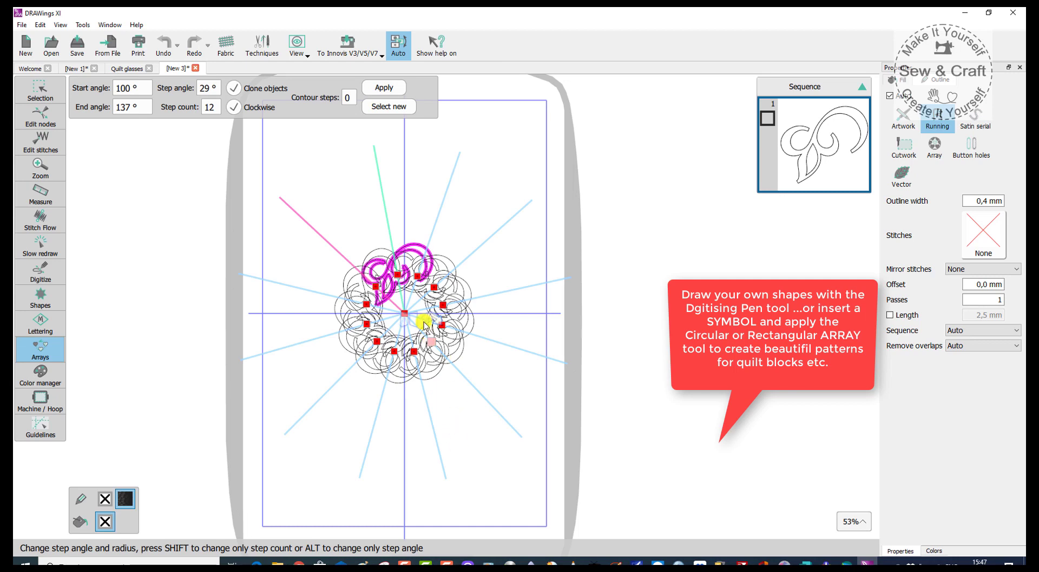
mouse_move(419, 278)
left_mouse_down()
mouse_move(471, 216)
mouse_move(407, 298)
mouse_move(413, 274)
mouse_move(359, 365)
mouse_move(325, 386)
mouse_move(432, 264)
mouse_move(422, 282)
mouse_move(436, 276)
mouse_move(457, 288)
left_mouse_up()
Step: Try a step count of 6 for the circular array
double_click(218, 107)
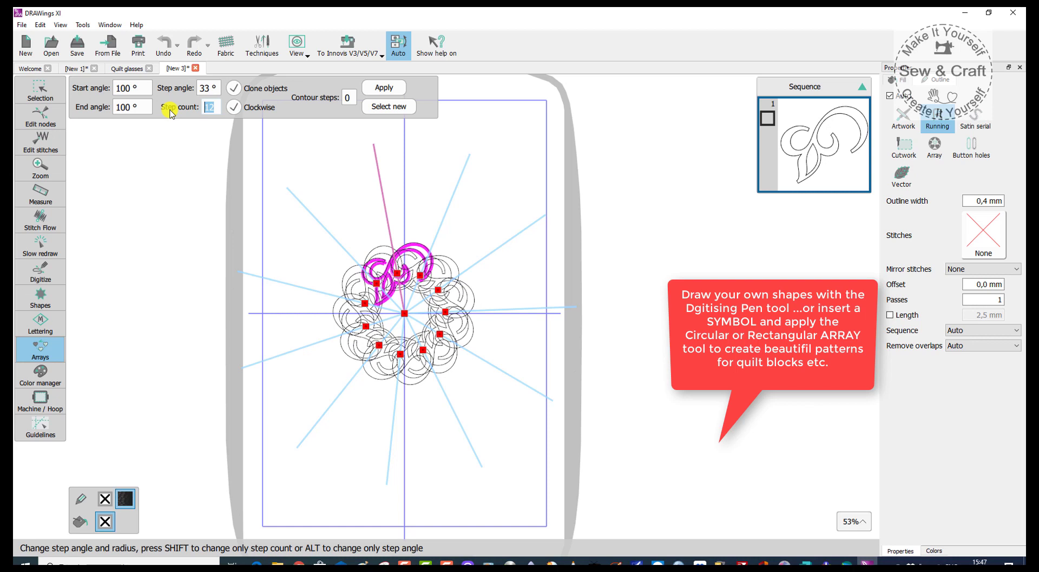
type("6")
key("Return")
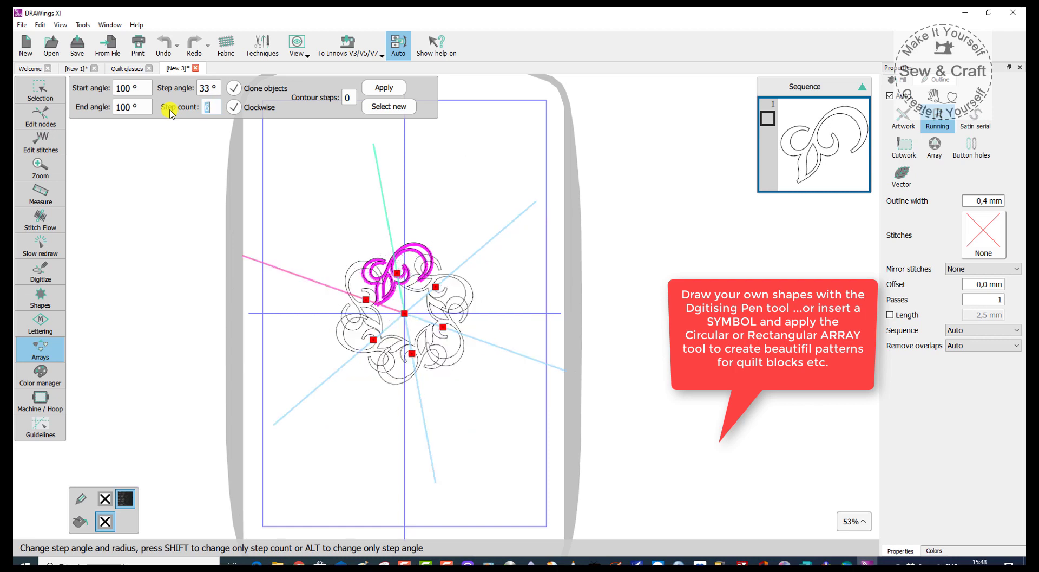
Step: Set the circular array's step count to 12, apply the array and deselect the result
type("12")
key("Return")
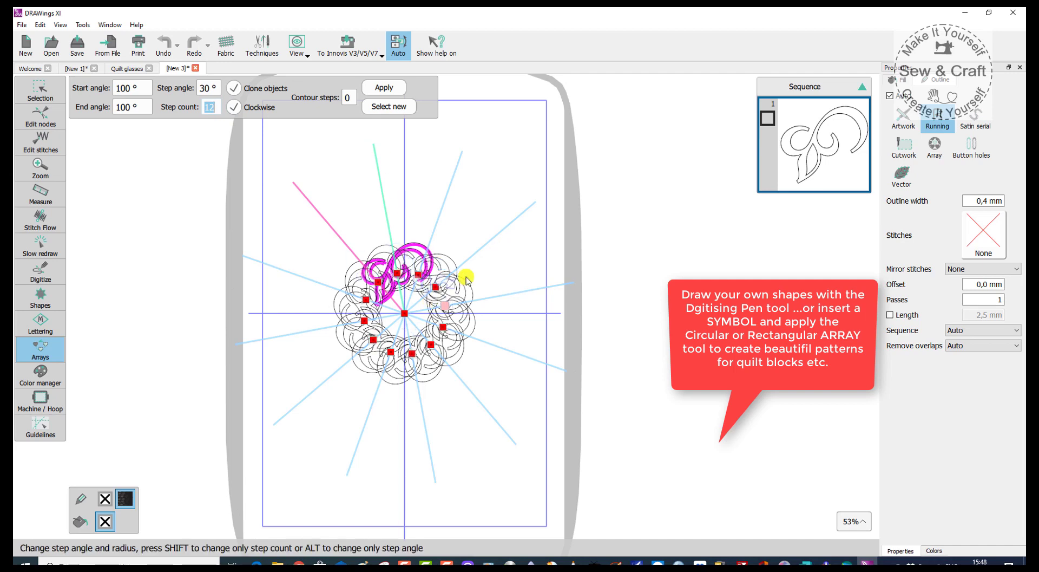
left_click(397, 89)
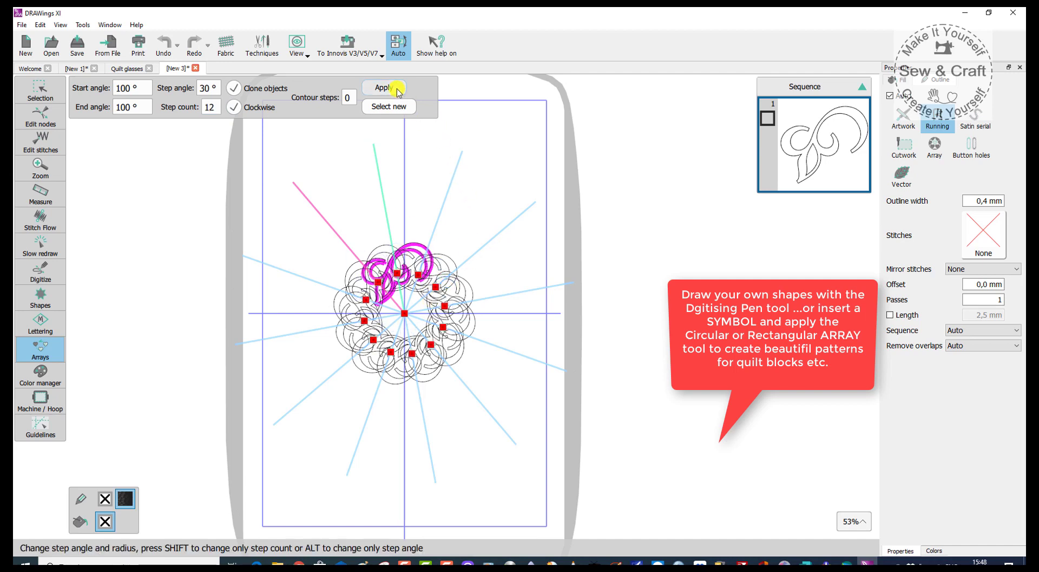
left_click(469, 423)
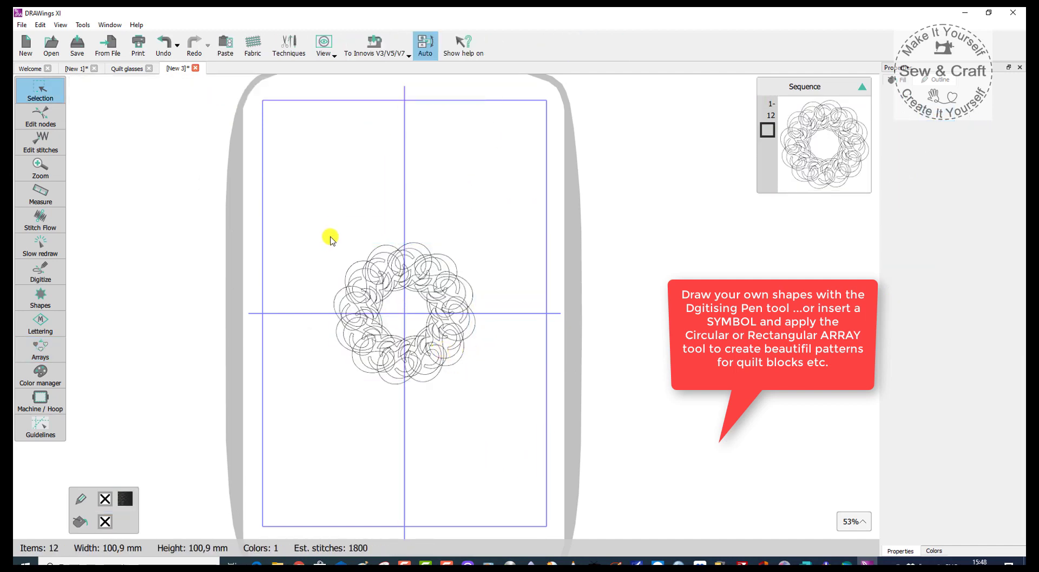
Step: Examine the leaf array up close, and switch to the Quilt glasses design to examine its circular pattern
scroll(382, 301, "up", 2)
scroll(398, 276, "down", 1)
scroll(398, 276, "down", 3)
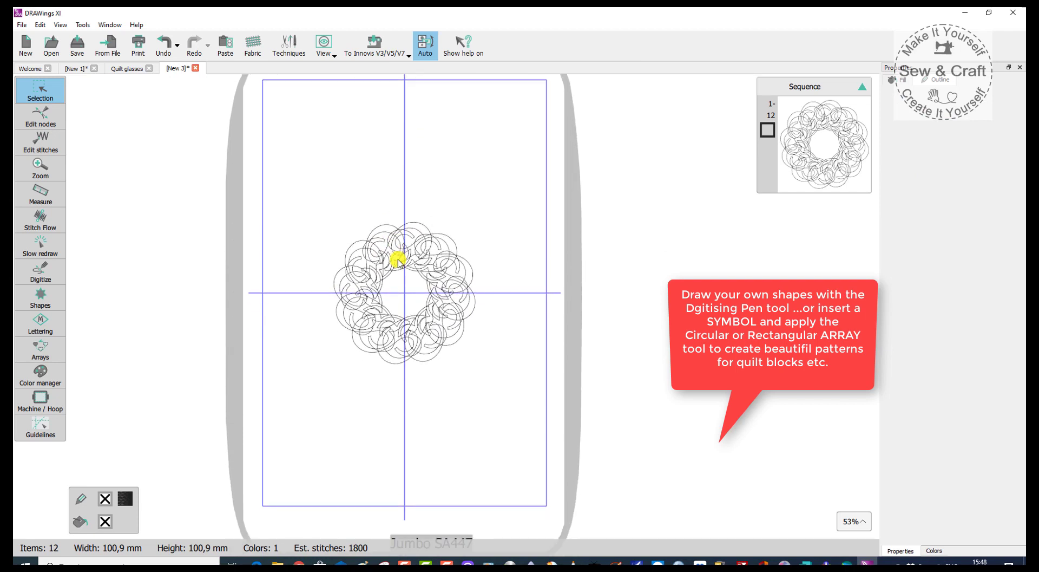
scroll(364, 218, "up", 1)
scroll(364, 218, "up", 2)
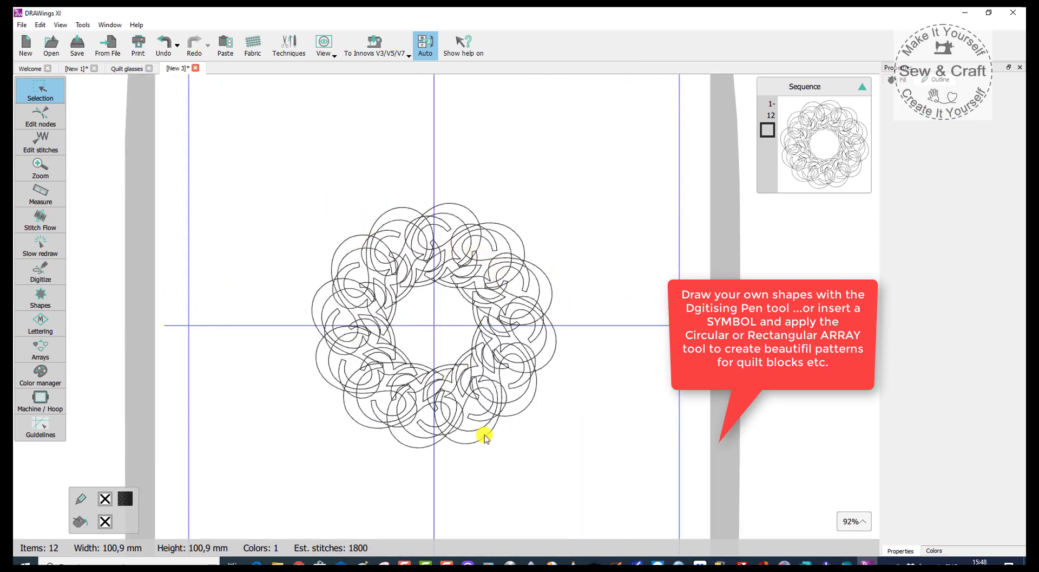
left_click(130, 69)
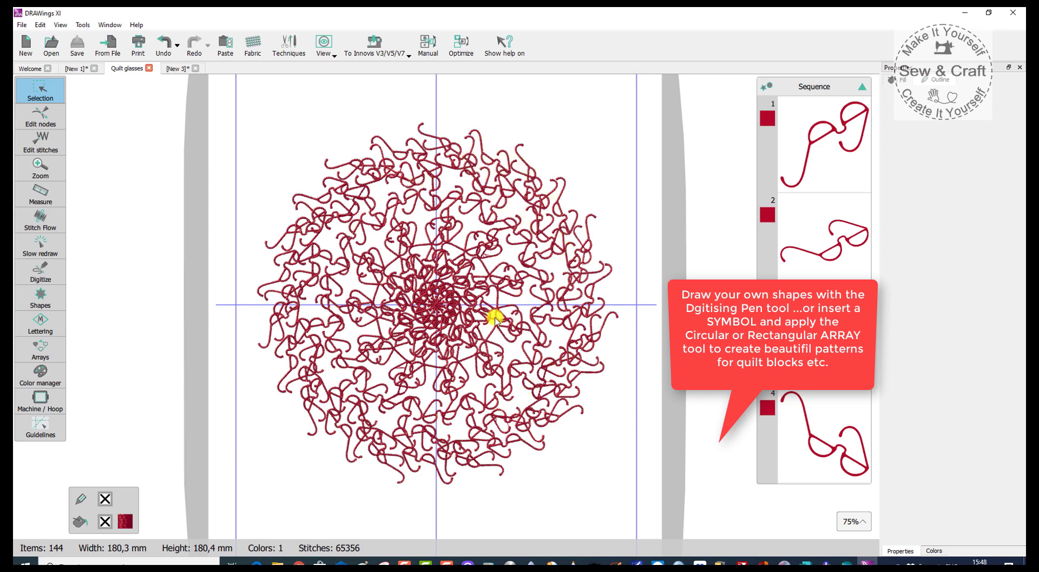
scroll(452, 357, "up", 2)
scroll(452, 357, "up", 1)
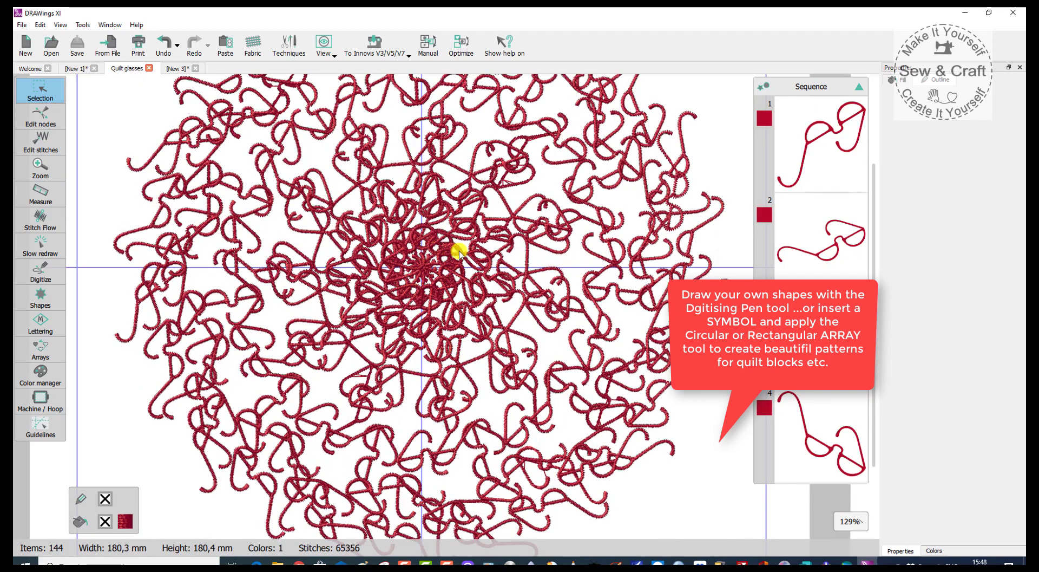
scroll(430, 276, "down", 2)
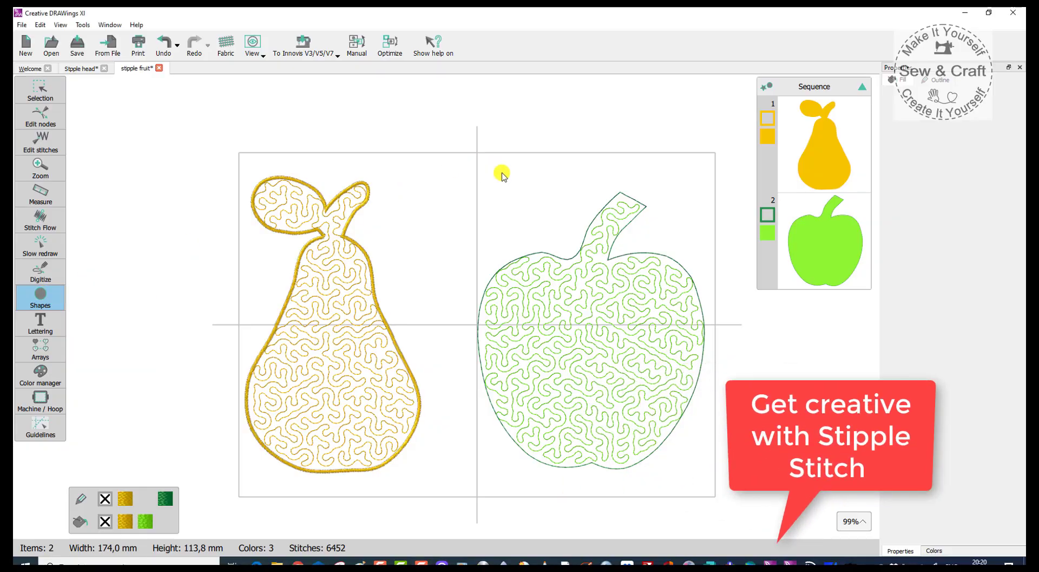
Step: Draw an ellipse of about 44.5 × 39.3 mm between the pear and the apple and give it a Stippling fill
left_click_drag(435, 186, 375, 283)
left_click(24, 299)
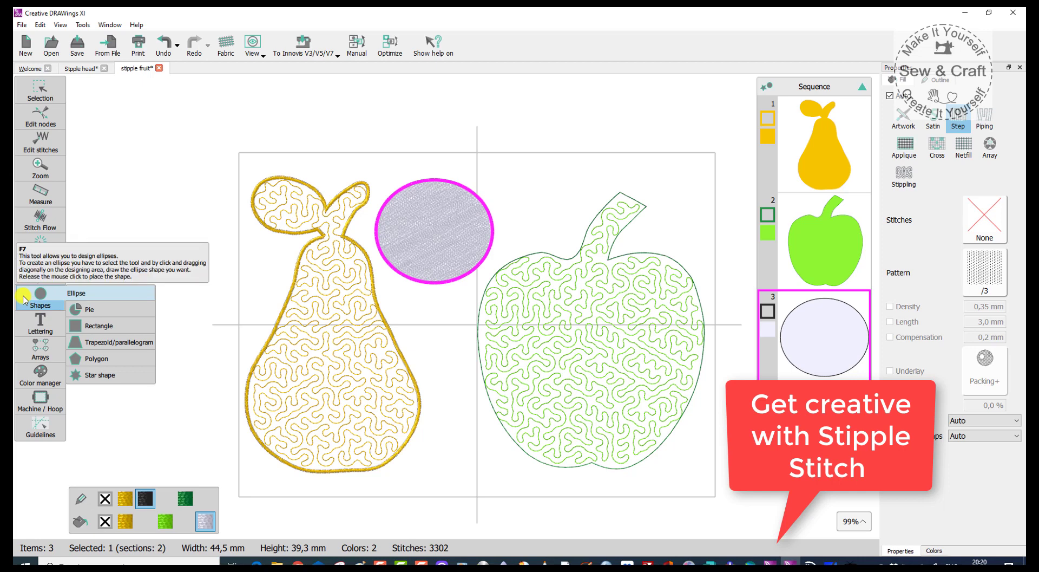
left_click(109, 295)
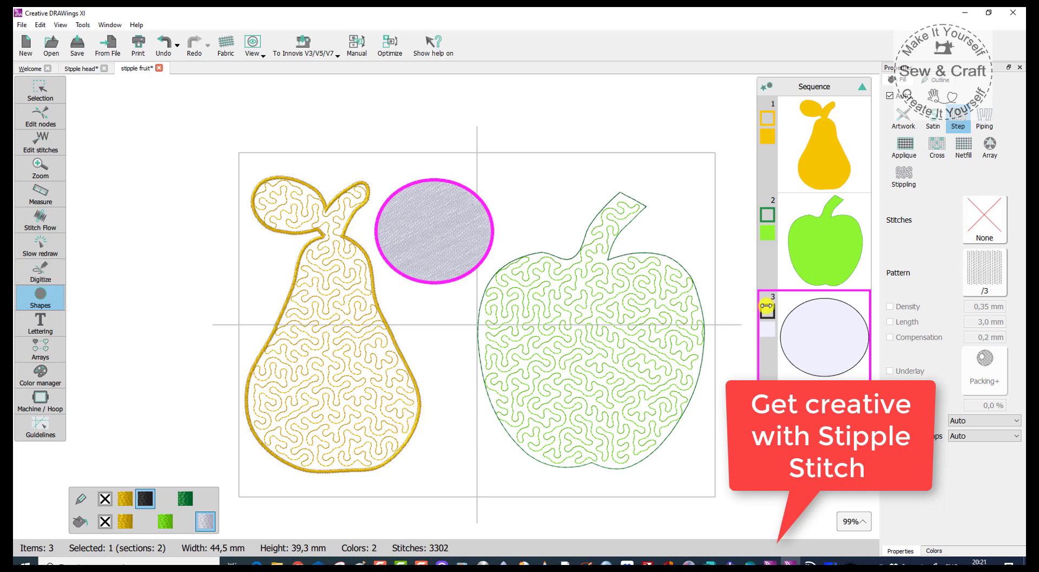
left_click(909, 176)
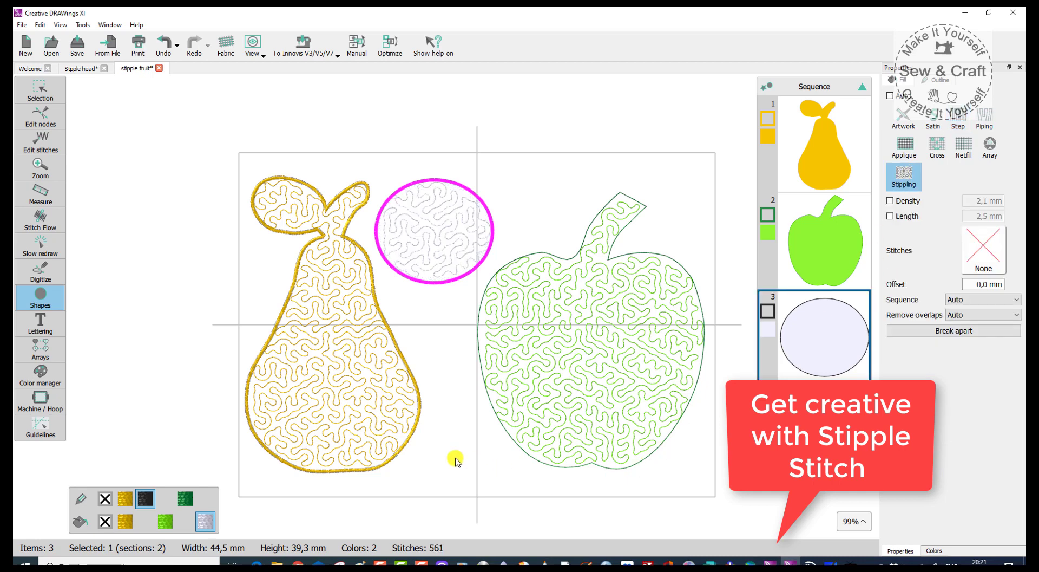
Step: Apply the circular stitch 07 to the apple's stippling, deselect it and switch to the Stipple head design
left_click(41, 91)
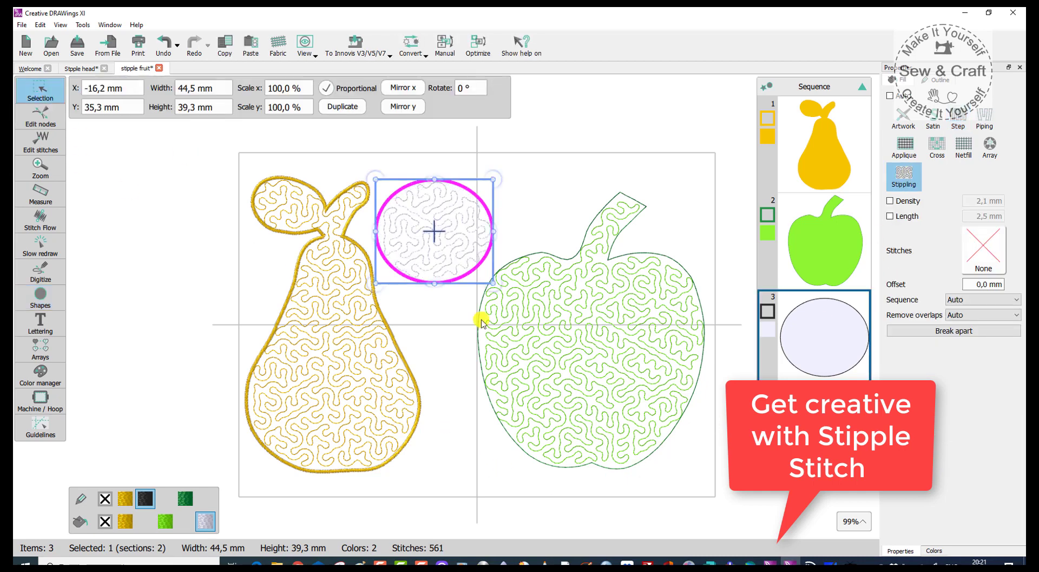
left_click(509, 334)
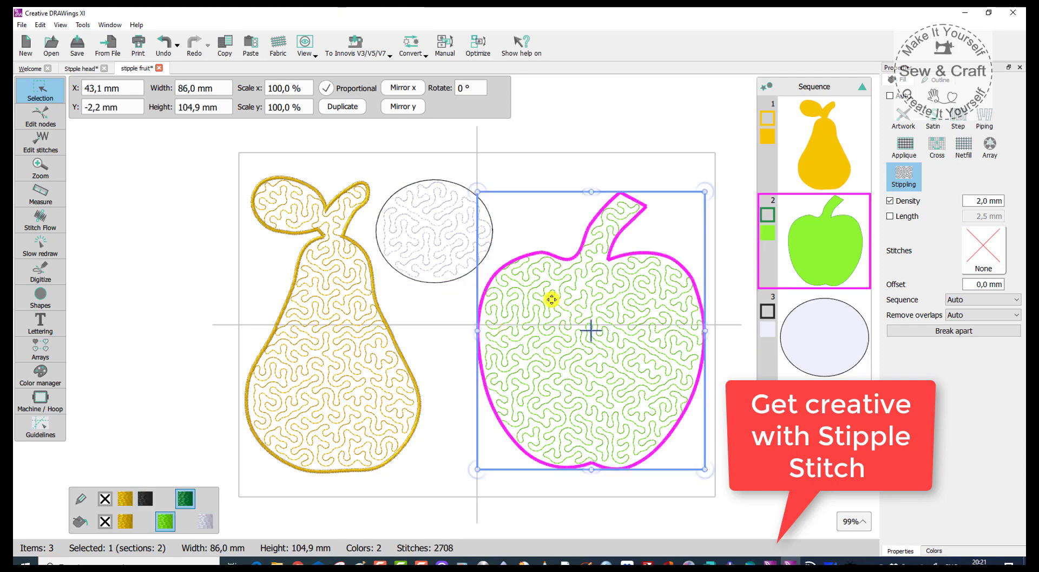
left_click(983, 249)
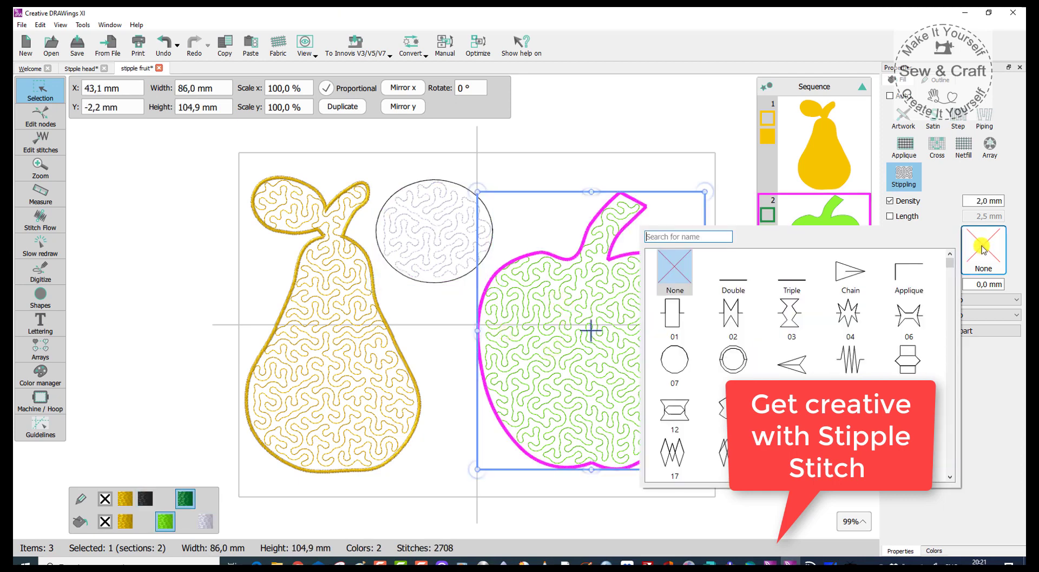
left_click(680, 373)
left_click(667, 180)
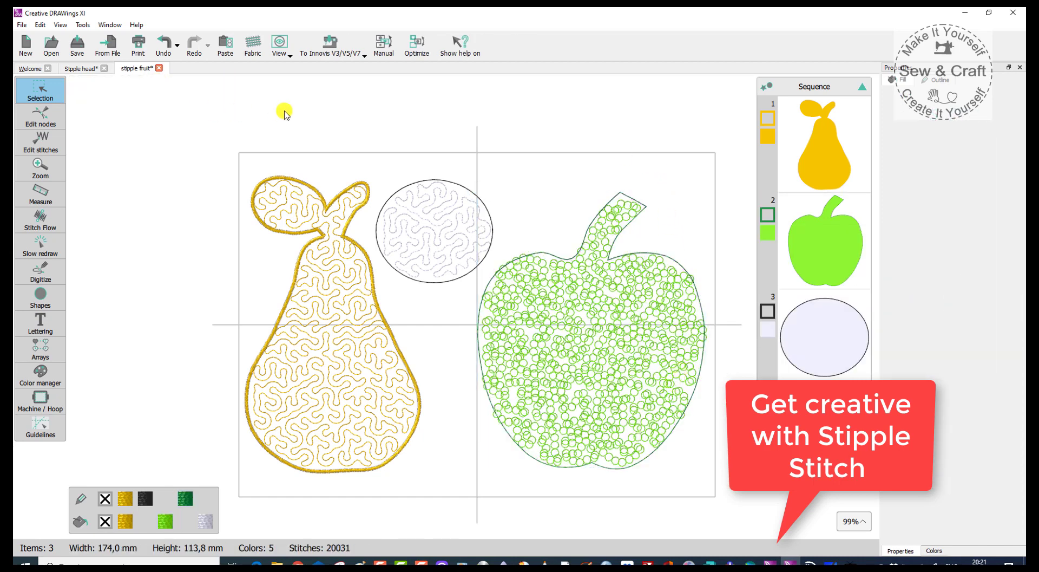
left_click(82, 68)
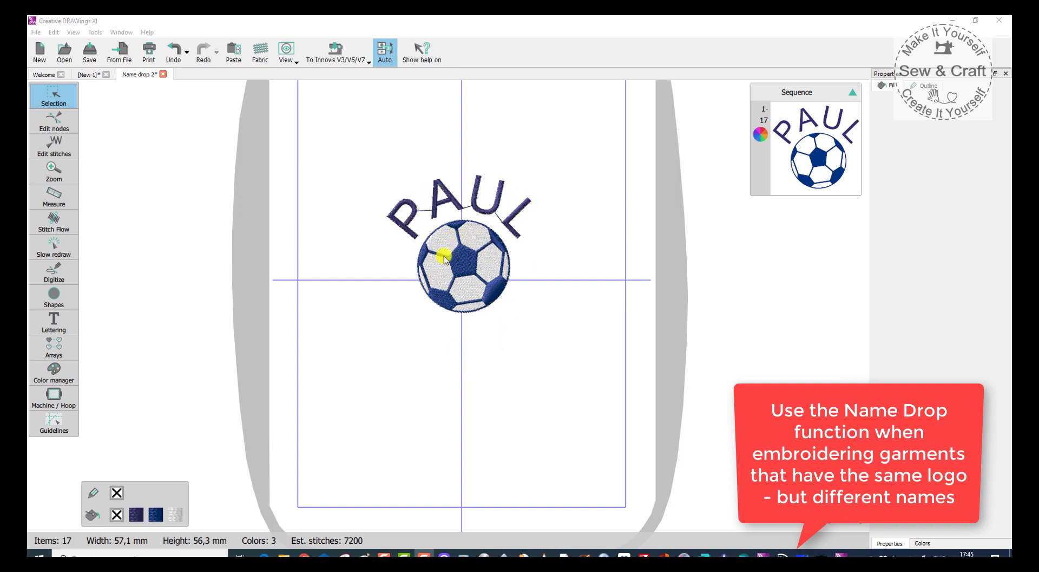
Step: Run Name Drop on the whole football logo, adding two more first names to the list, and deselect the resulting designs
mouse_move(362, 169)
left_mouse_down()
mouse_move(603, 168)
mouse_move(557, 353)
mouse_move(564, 372)
left_mouse_up()
right_click(501, 293)
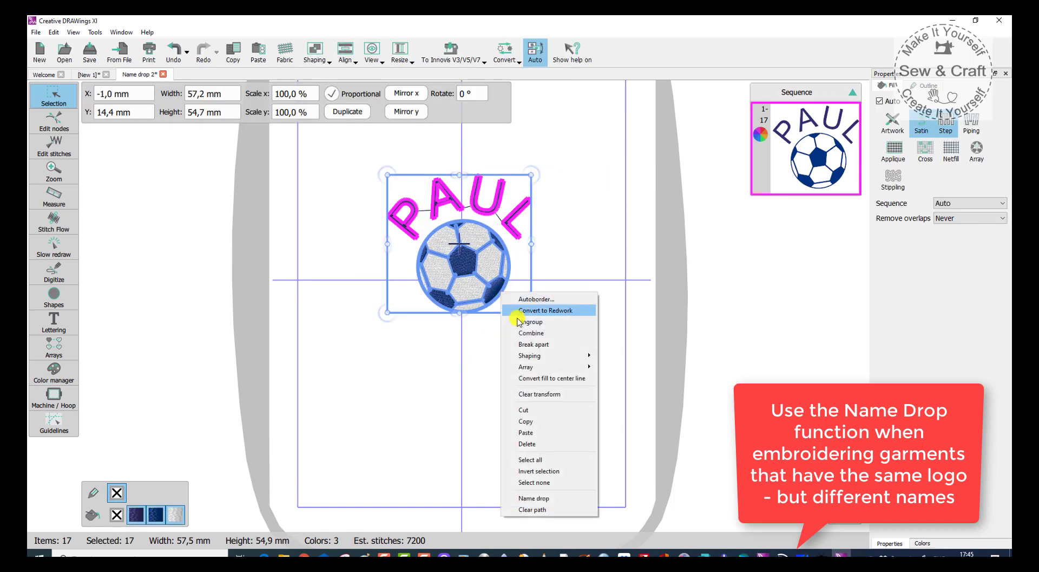
left_click(522, 498)
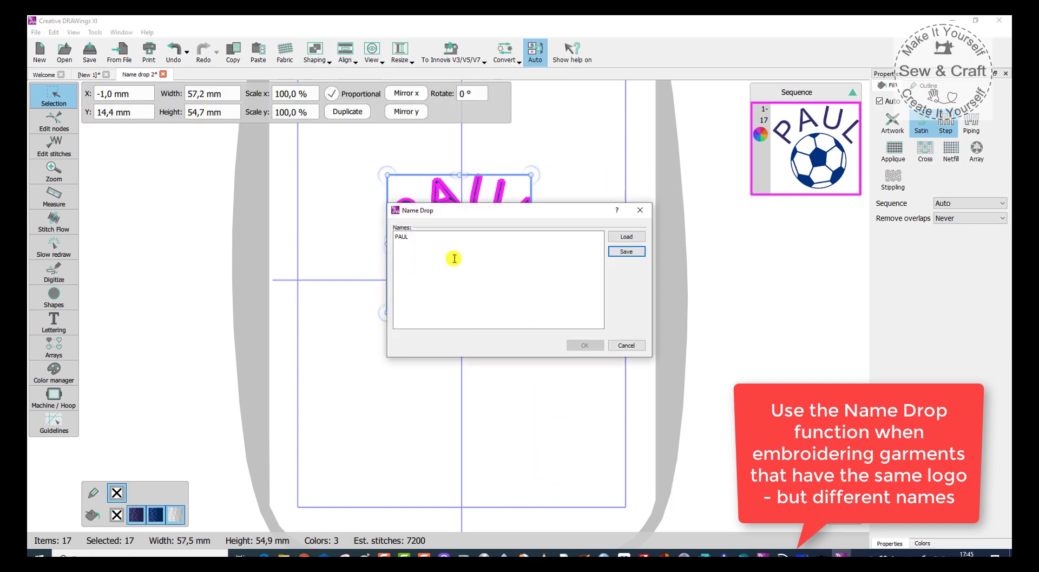
left_click(415, 238)
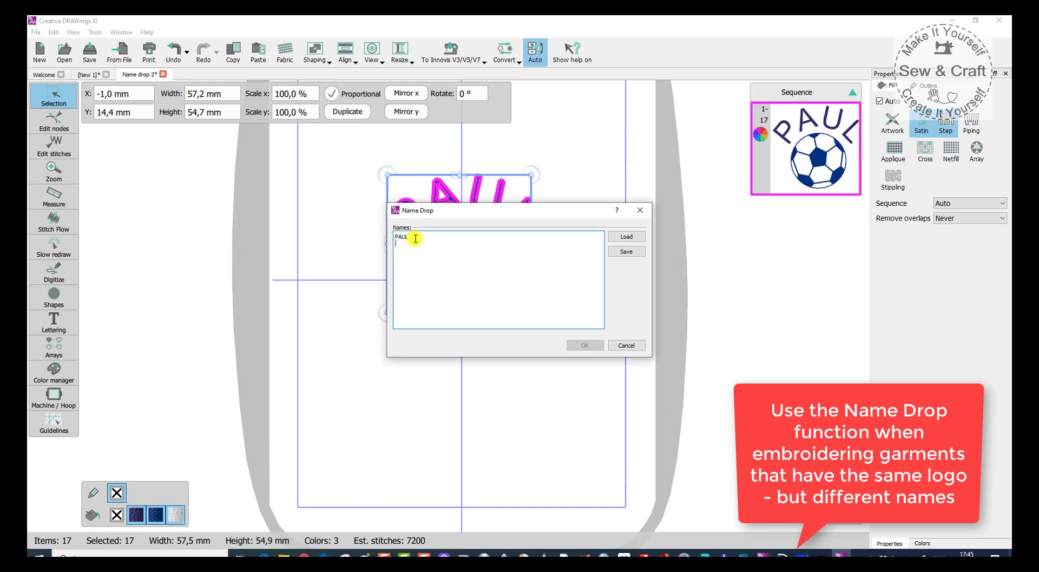
key("Return")
type("JOHN")
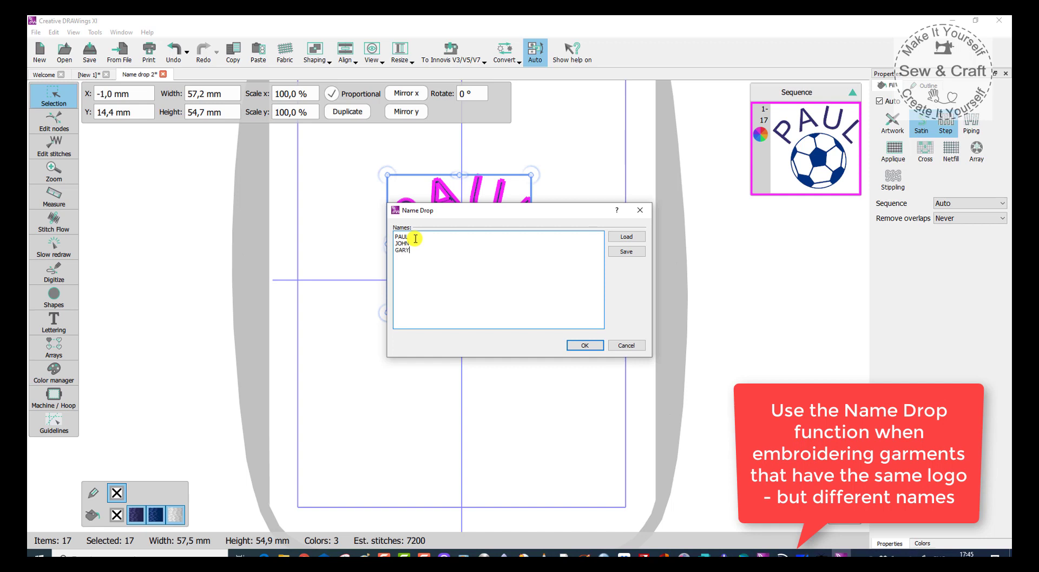
left_click(588, 346)
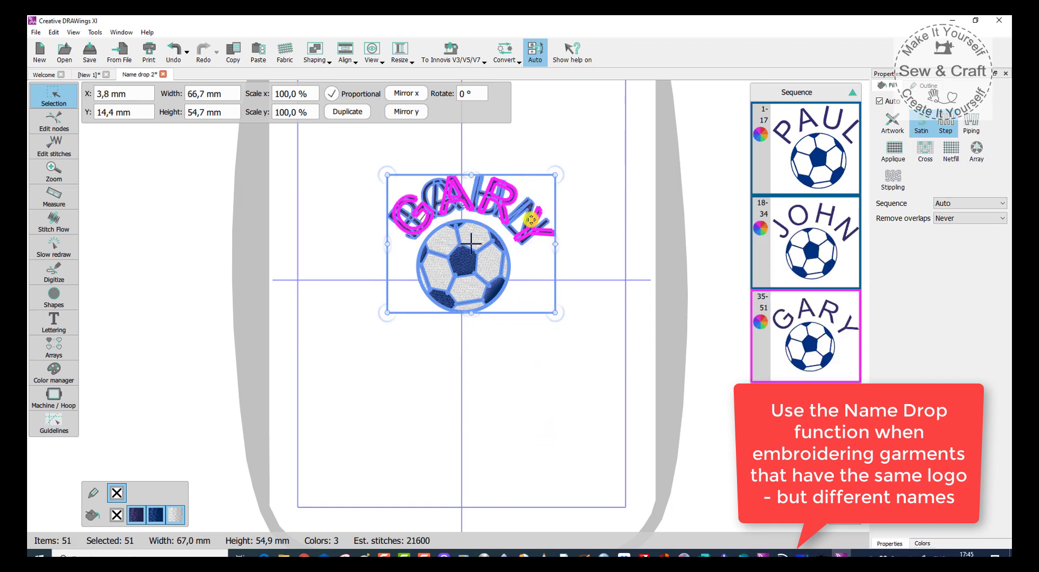
left_click(510, 352)
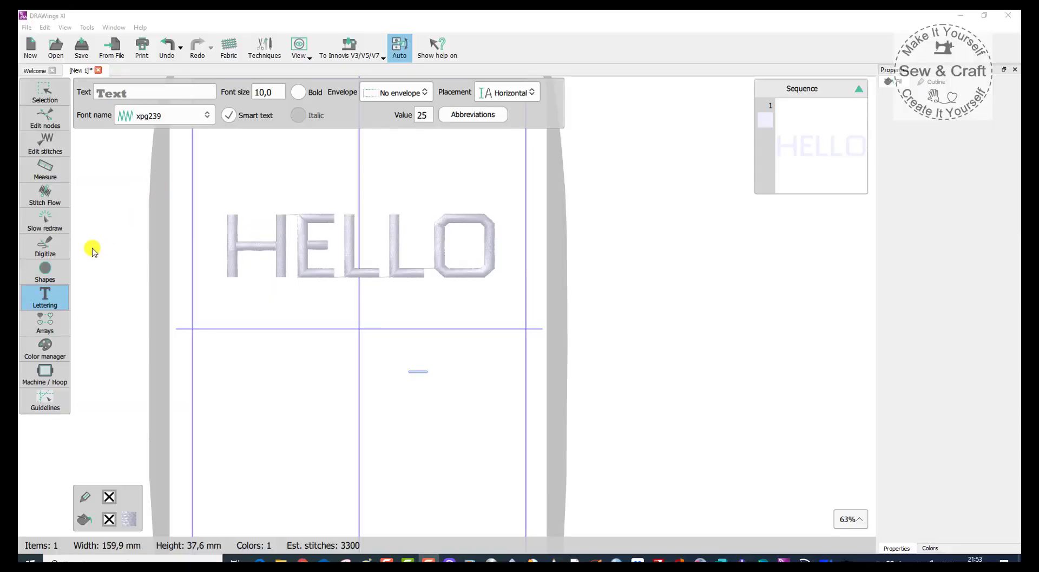
Step: Browse the built-in pre-digitised lettering fonts, from about xpg236 to xpg262
left_click(46, 295)
left_click(52, 295)
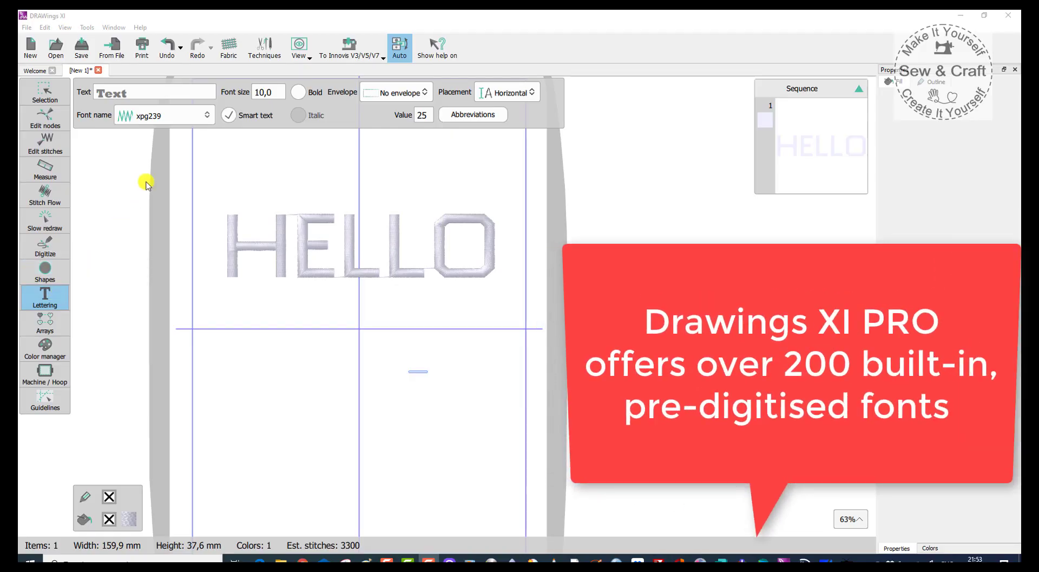
left_click(208, 115)
scroll(178, 157, "up", 3)
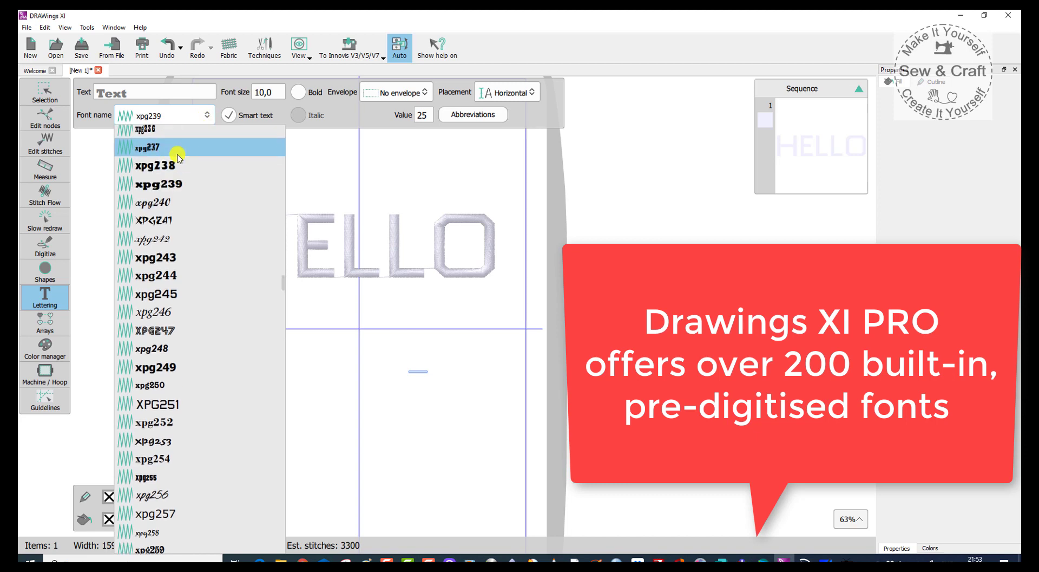
scroll(174, 159, "down", 2)
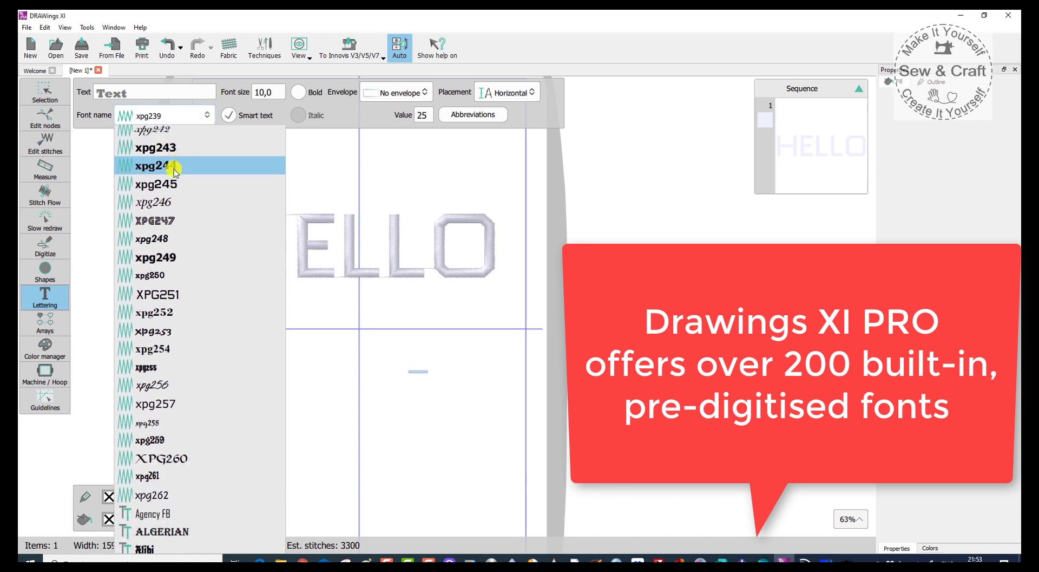
scroll(174, 169, "down", 2)
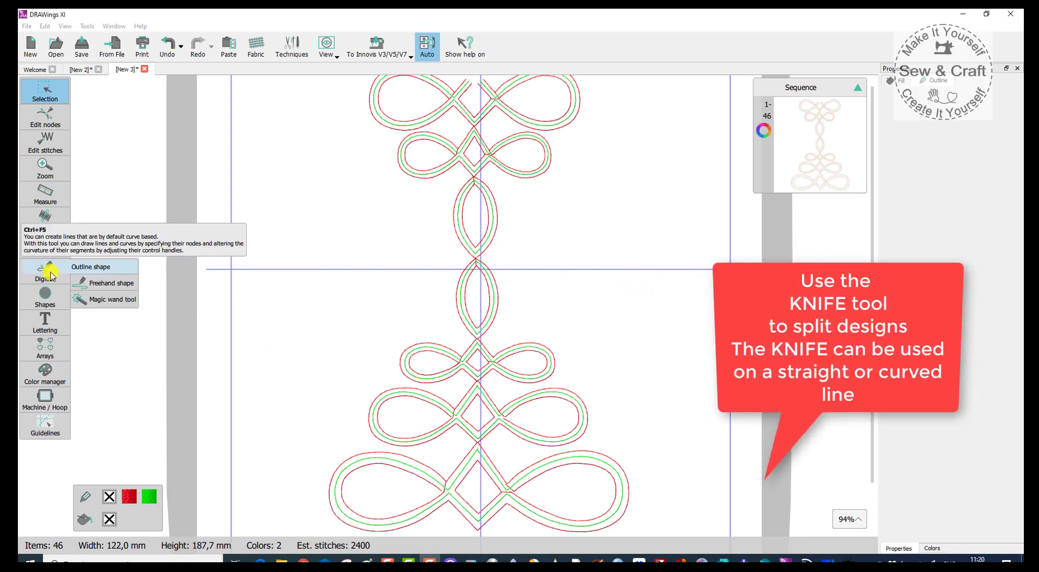
Step: Draw a straight, nearly horizontal outline across the point where the two central ovals of the braid design meet
left_click(82, 265)
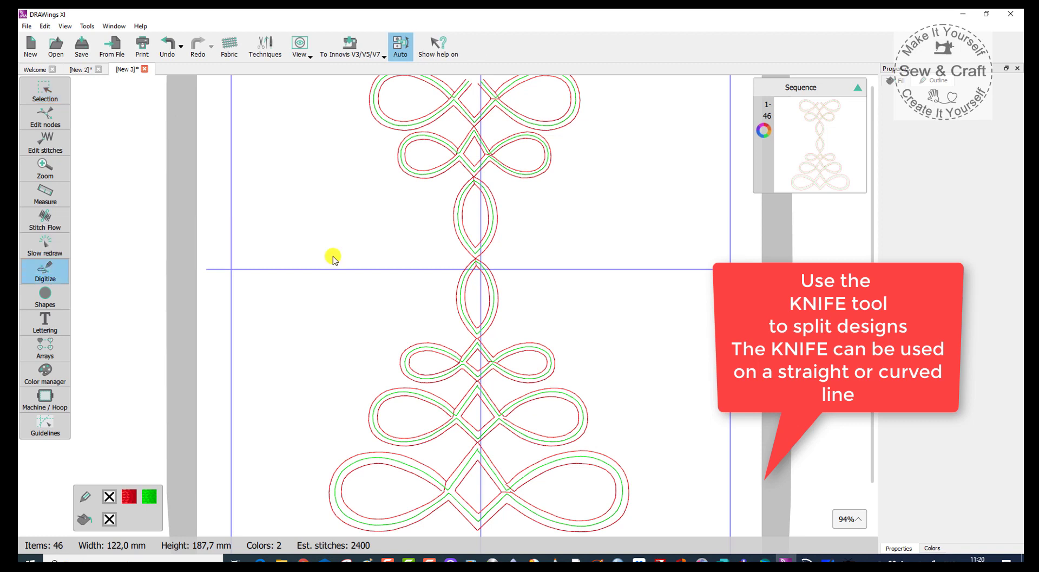
left_click(401, 260)
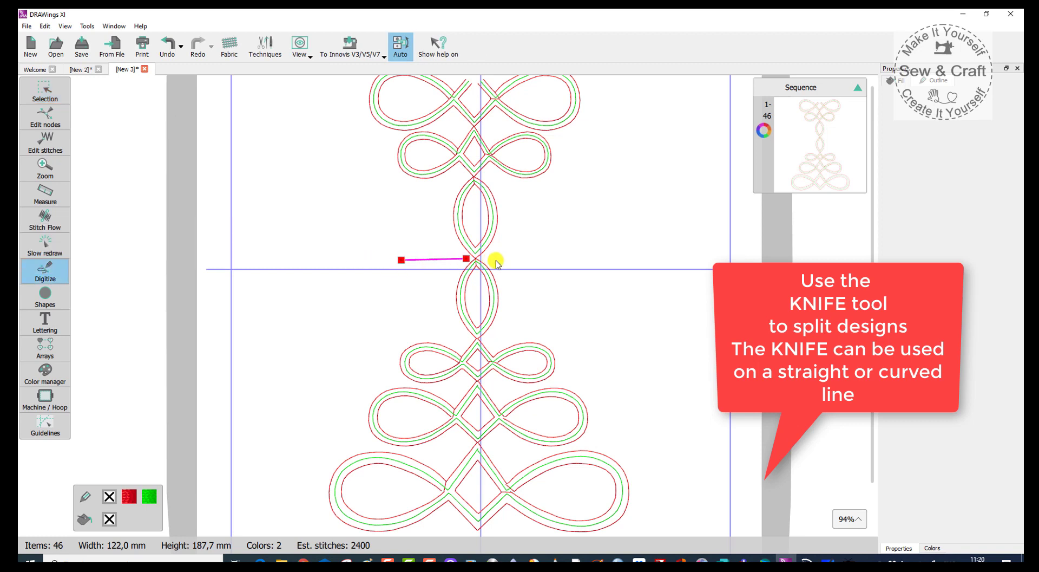
left_click(553, 259)
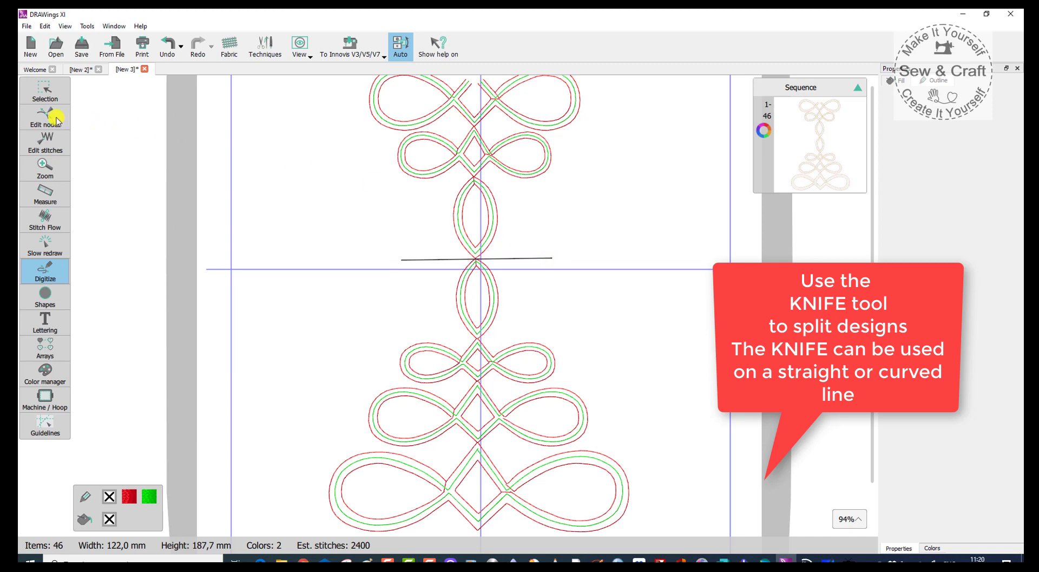
Step: Select the lower half of the braid design together with the cutting line and split it with the Knife
left_click(46, 90)
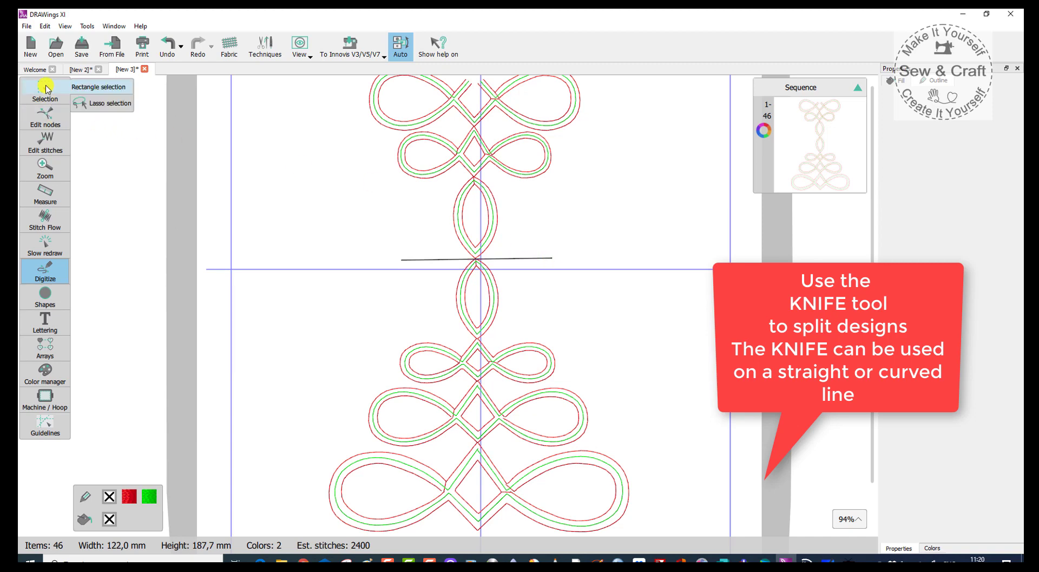
left_click(492, 314)
right_click(654, 324)
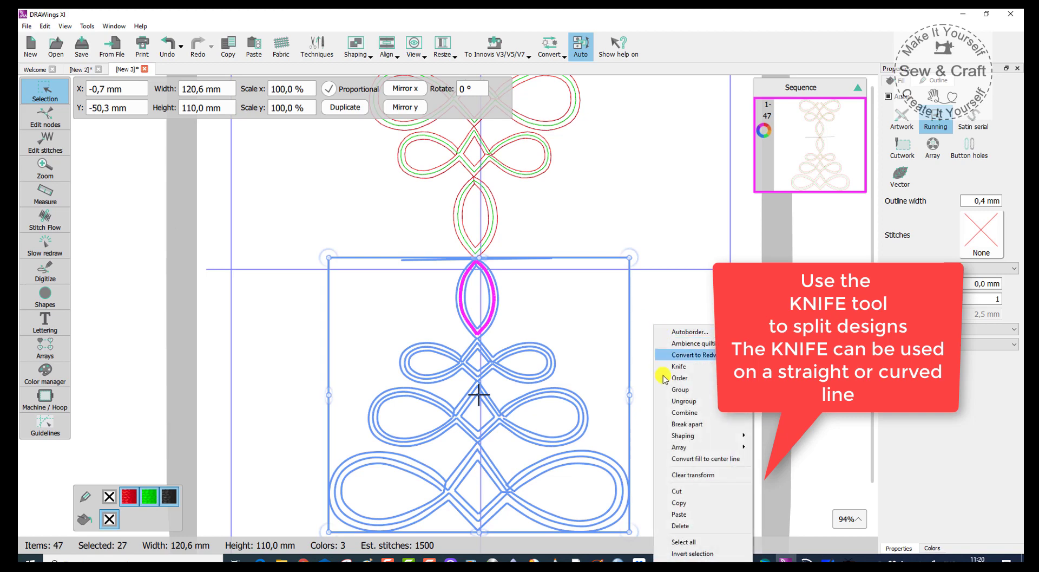
mouse_move(676, 438)
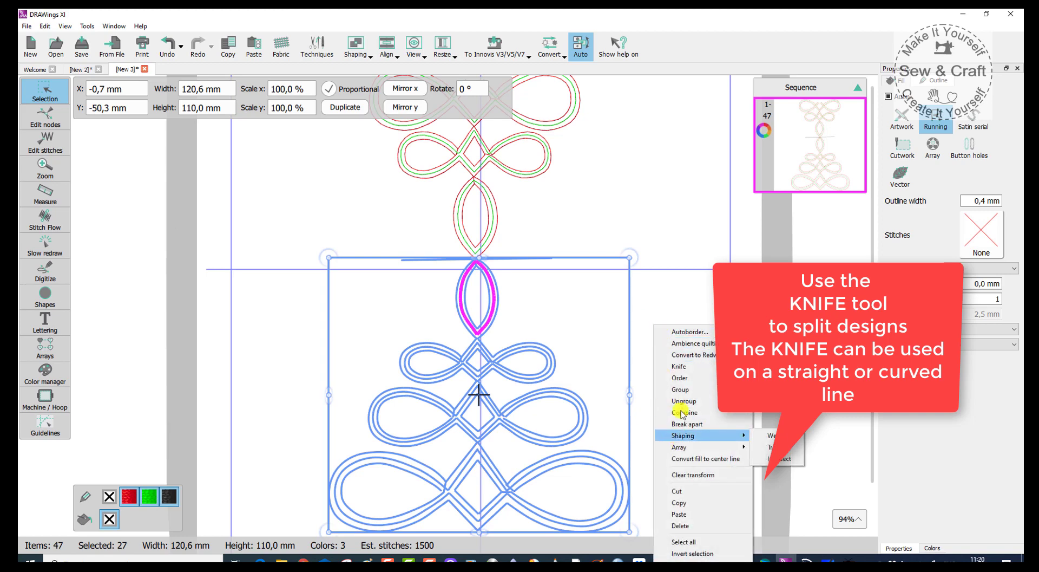
left_click(682, 367)
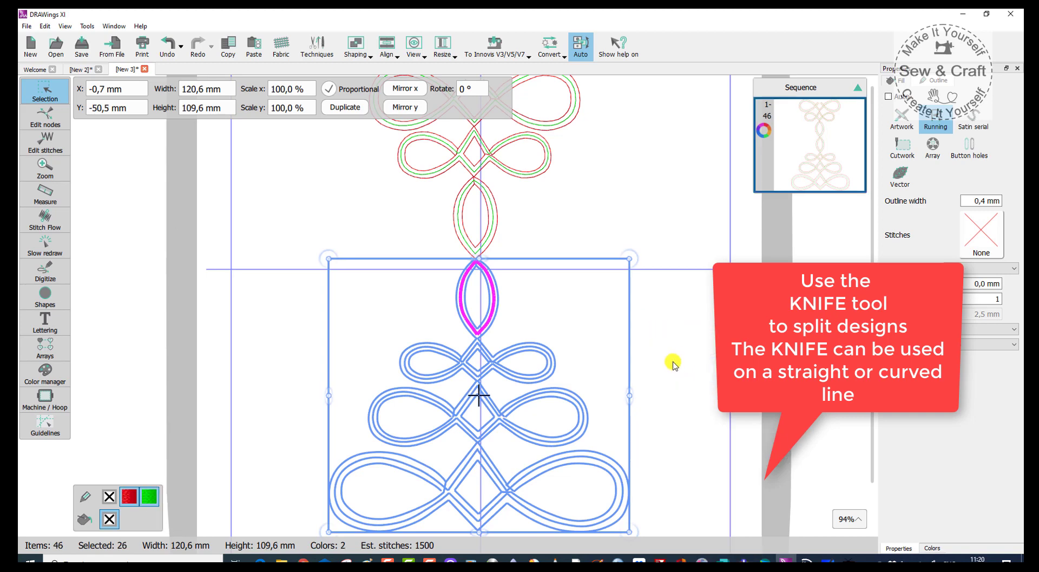
Step: Move the separated lower half about 17.6 mm down, check the gap between both parts and deselect it
left_click_drag(599, 260, 593, 301)
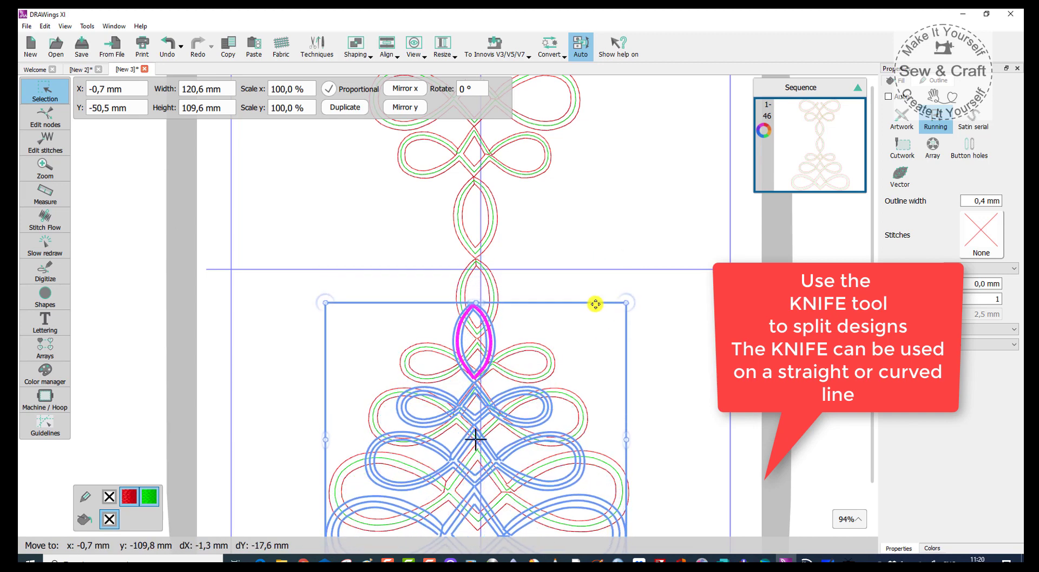
scroll(642, 232, "down", 1)
scroll(590, 241, "up", 2)
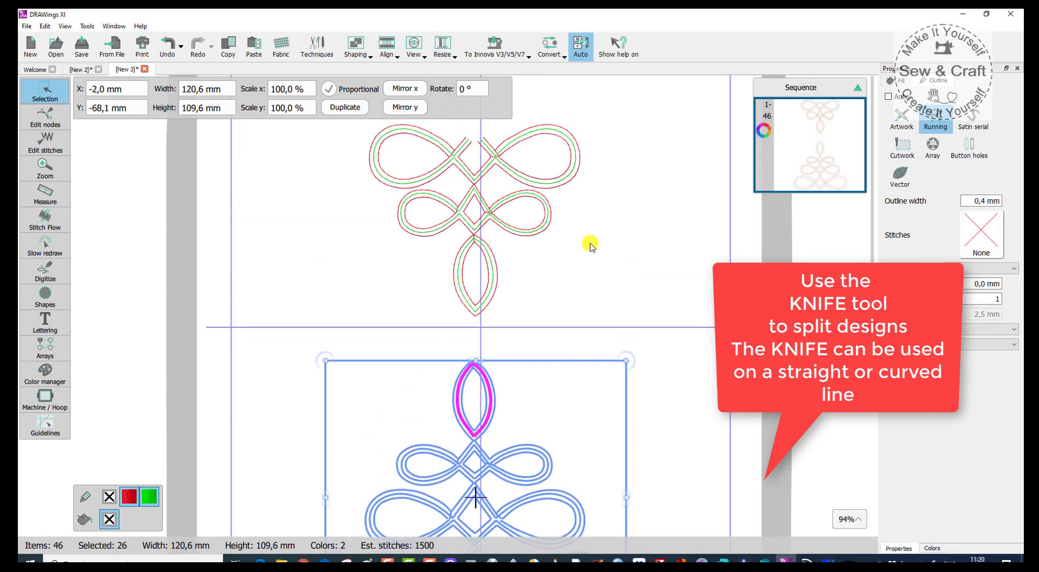
scroll(544, 214, "down", 2)
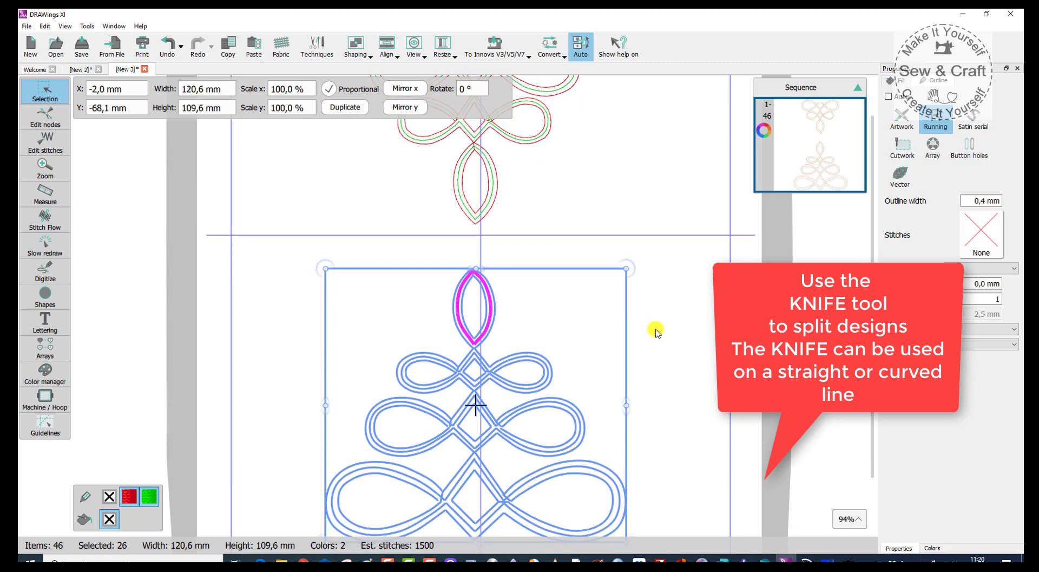
left_click(656, 331)
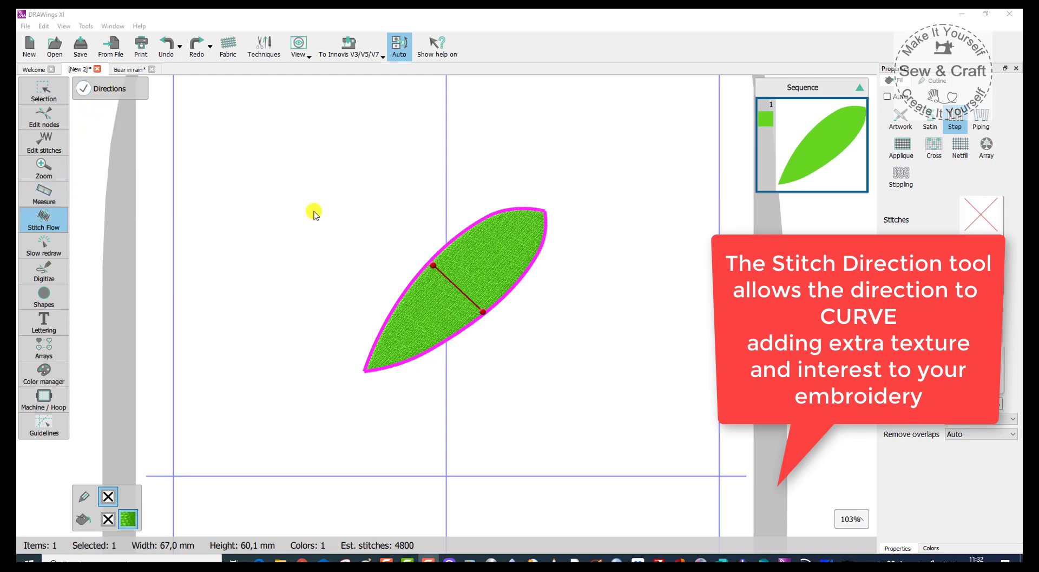
Step: Shift the lower end of the green leaf's stitch direction line slightly, bend the line into a curve and deselect the leaf
left_click(483, 315)
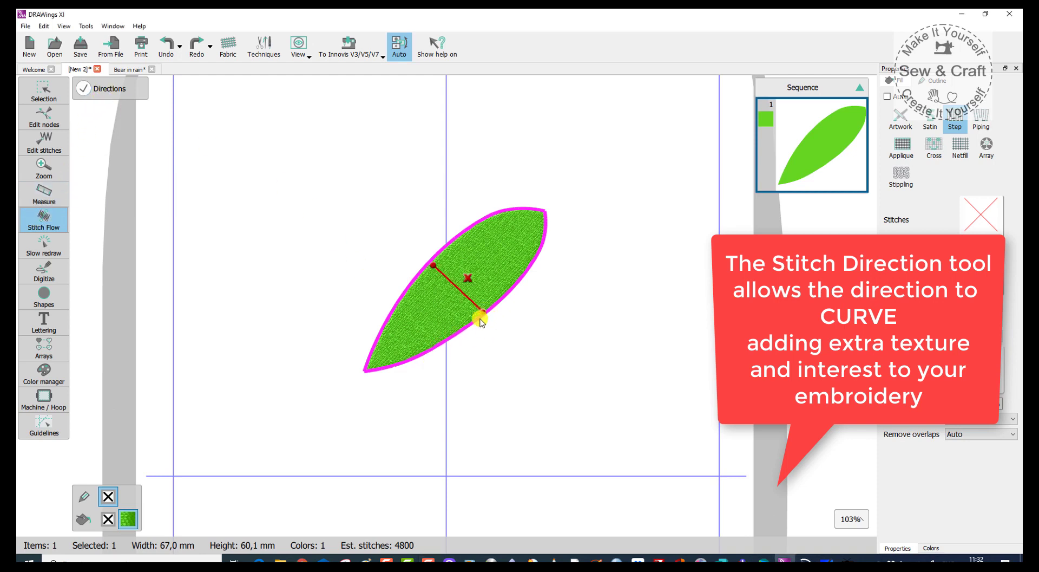
mouse_move(483, 315)
left_mouse_down()
mouse_move(467, 316)
mouse_move(479, 314)
left_mouse_up()
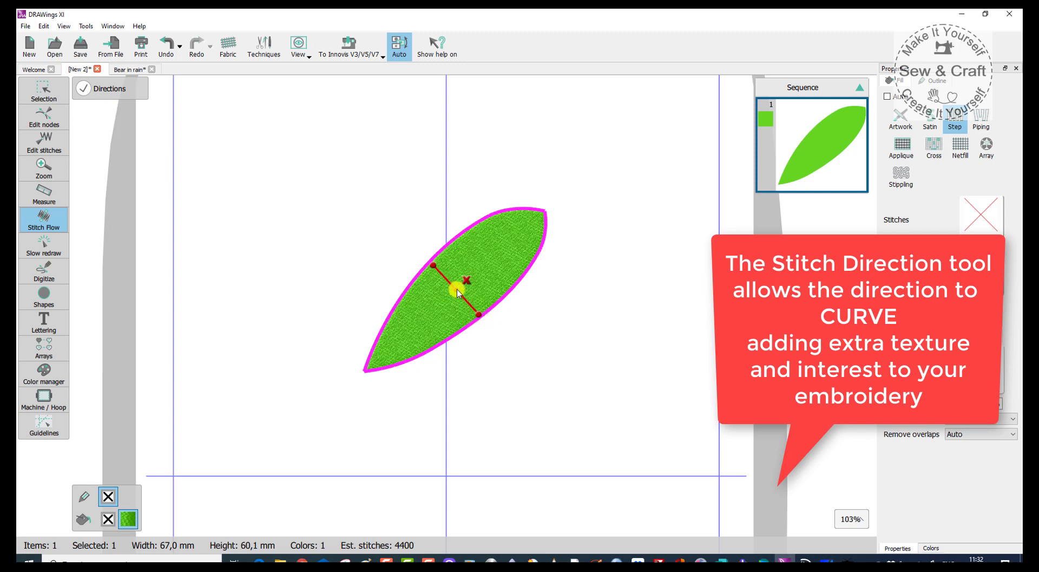
left_click_drag(461, 286, 464, 286)
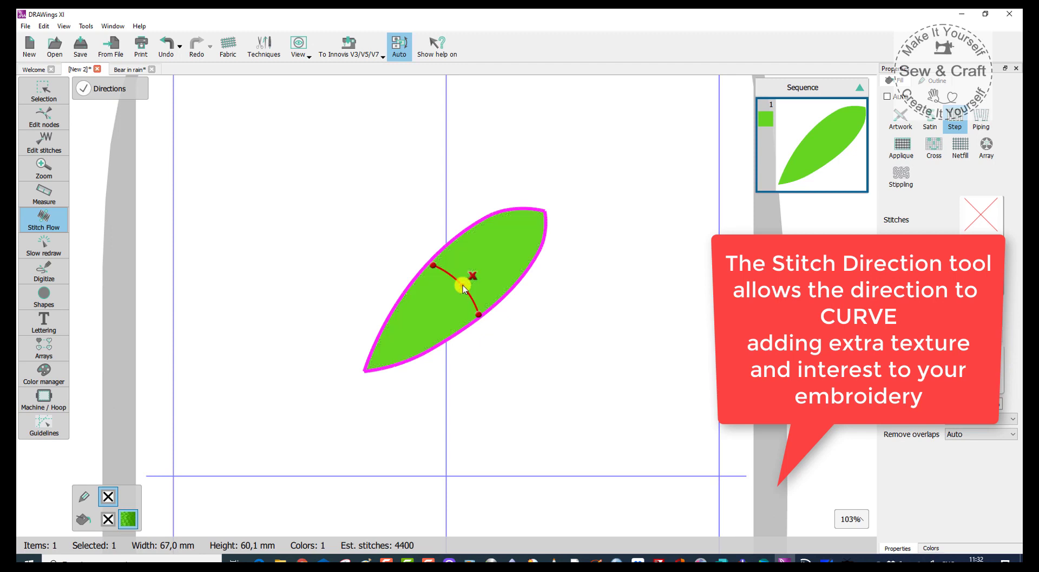
left_click(541, 359)
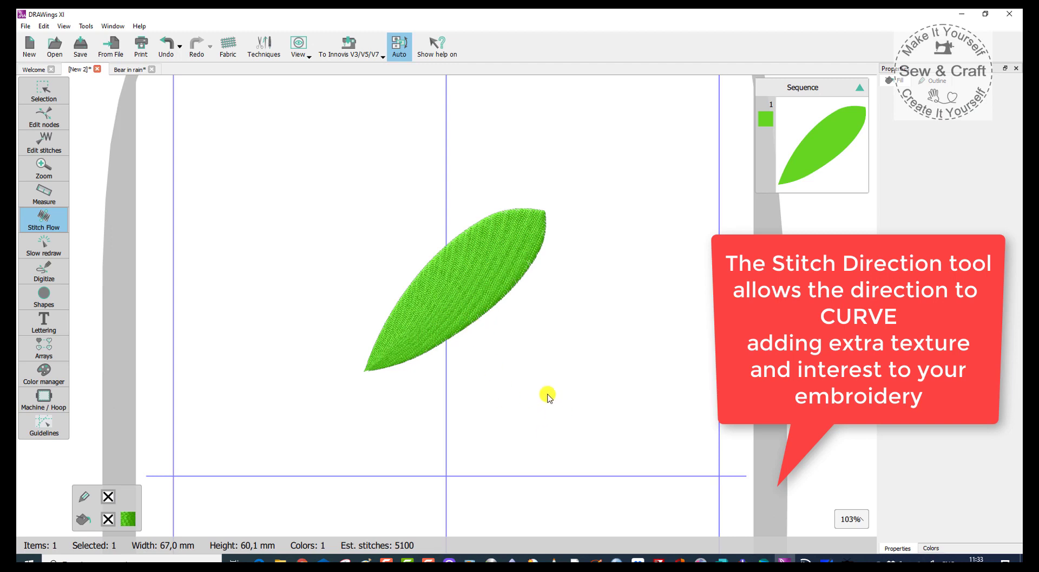
Step: In the Bear in rain design, adjust the pink umbrella panel's curved stitch direction and draw a diagonal direction across the blue panel
left_click(122, 71)
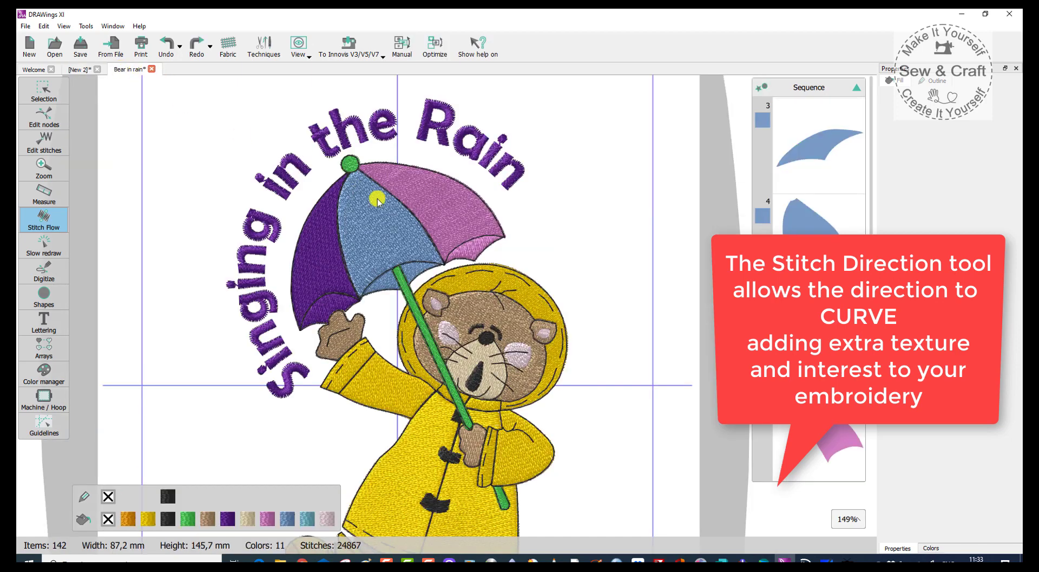
left_click(438, 210)
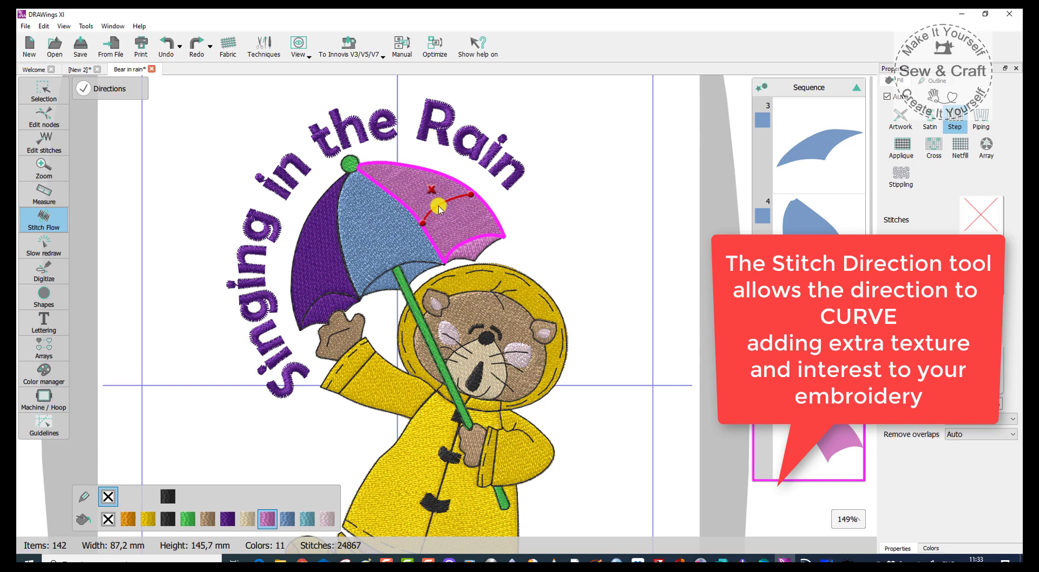
left_click(439, 205)
left_click(363, 239)
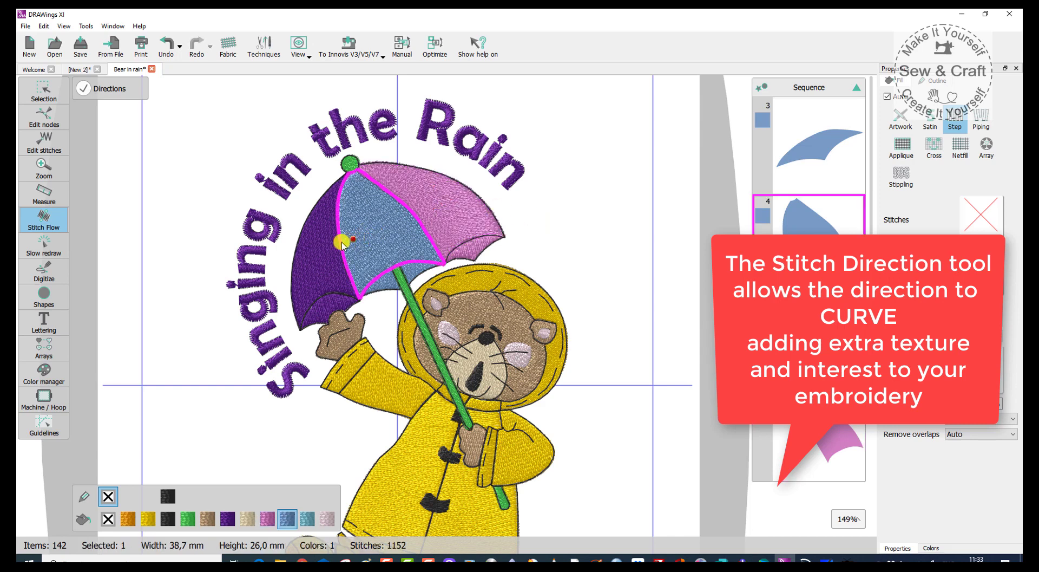
left_click_drag(342, 242, 407, 212)
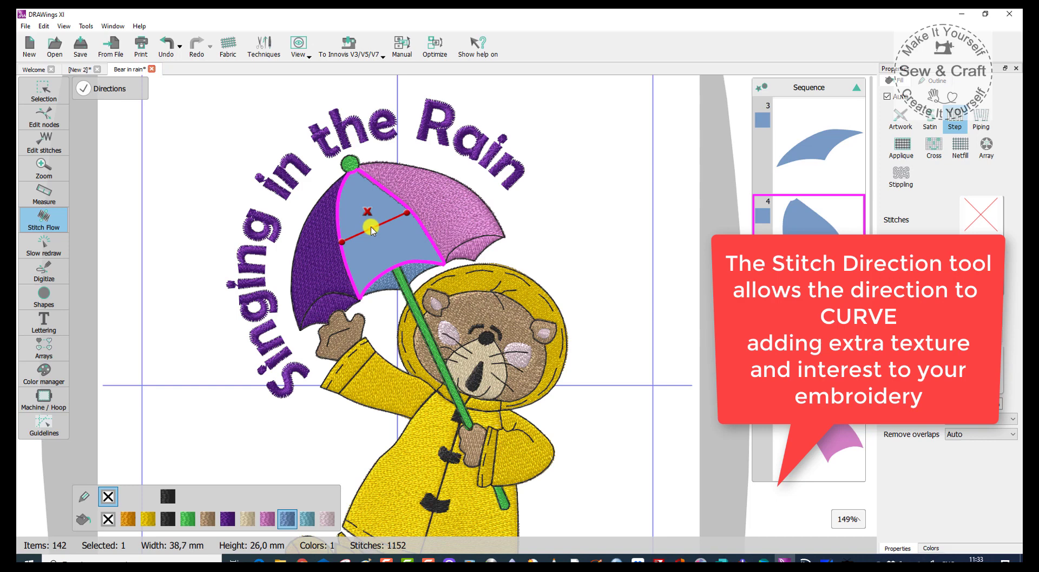
left_click(531, 243)
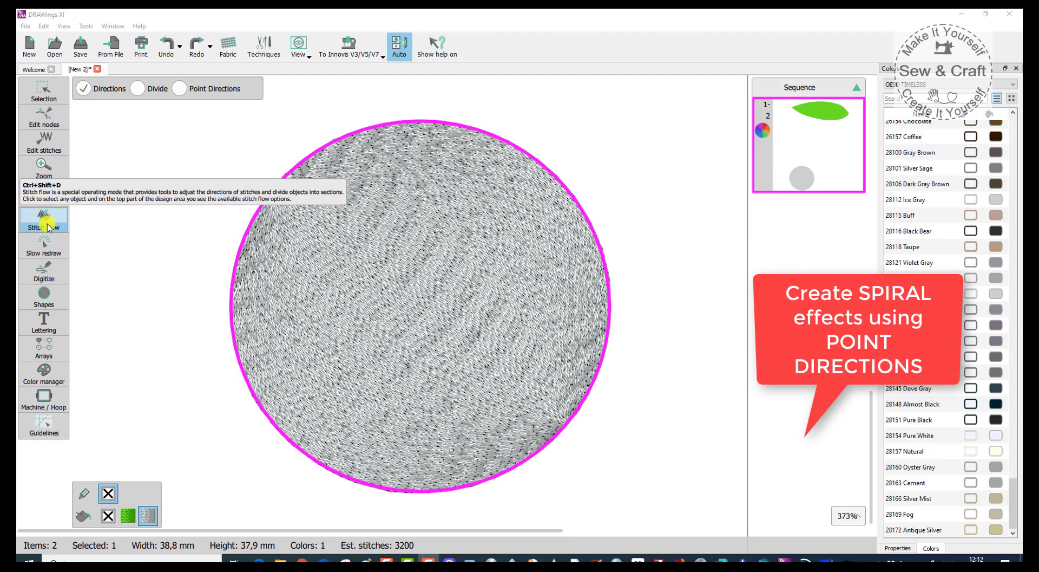
Step: Give the large grey circle a spiral stitch effect by placing a point direction at its centre
left_click(179, 88)
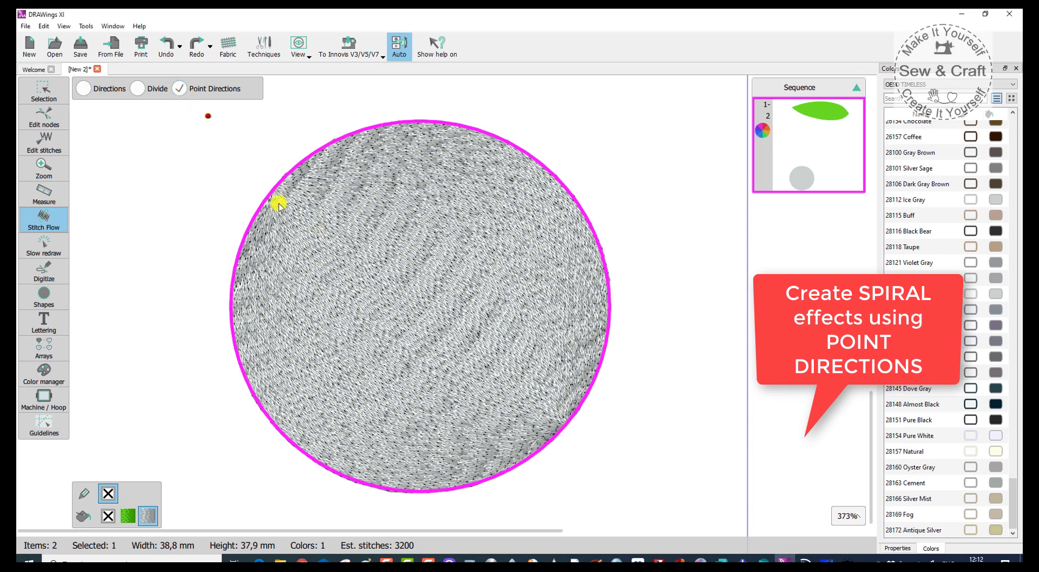
left_click(422, 304)
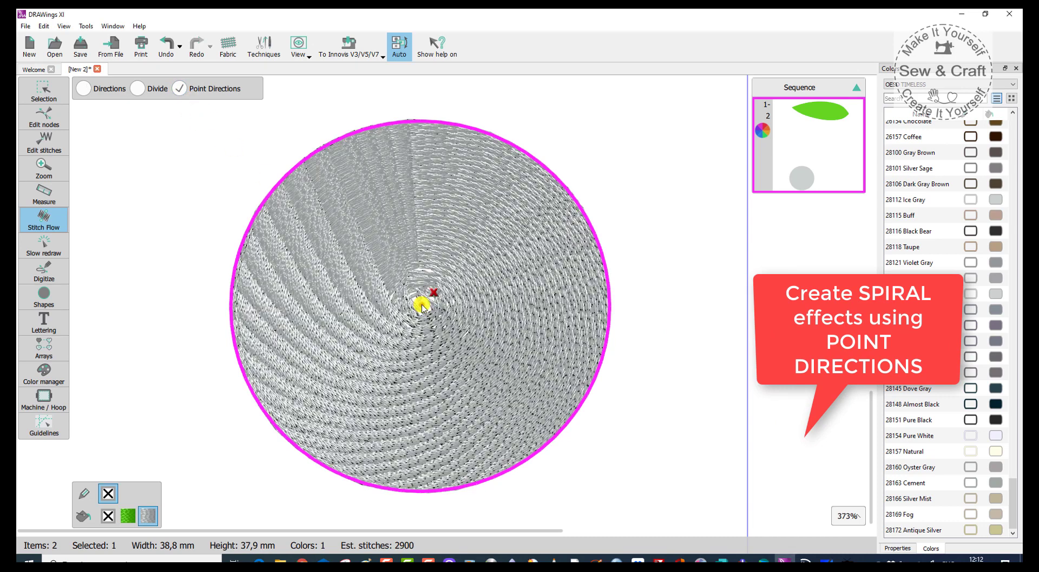
left_click(43, 88)
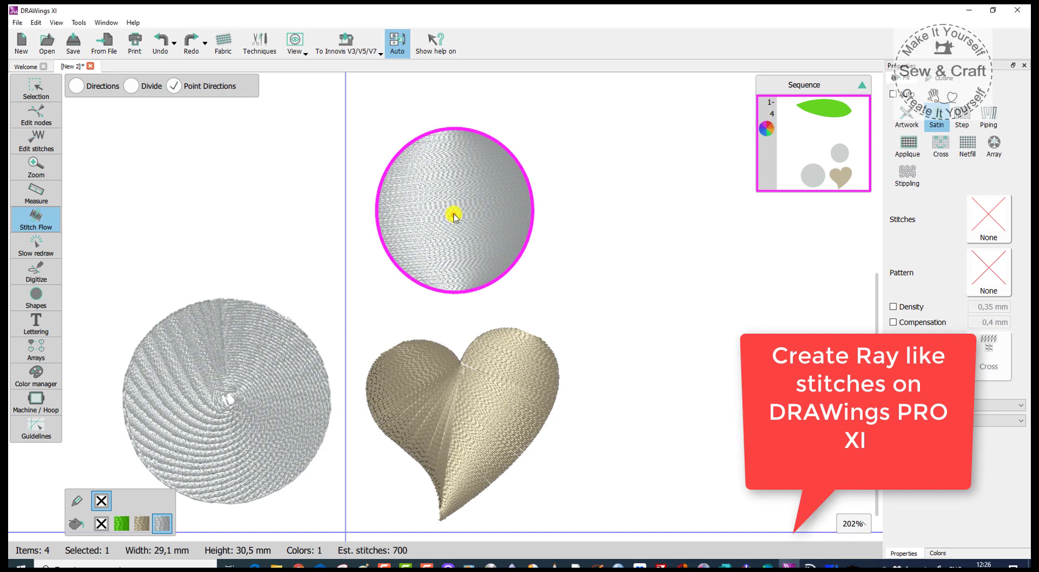
Step: Place a point direction at the centre of the upper satin circle for ray-like stitches and select the heart
left_click(455, 213)
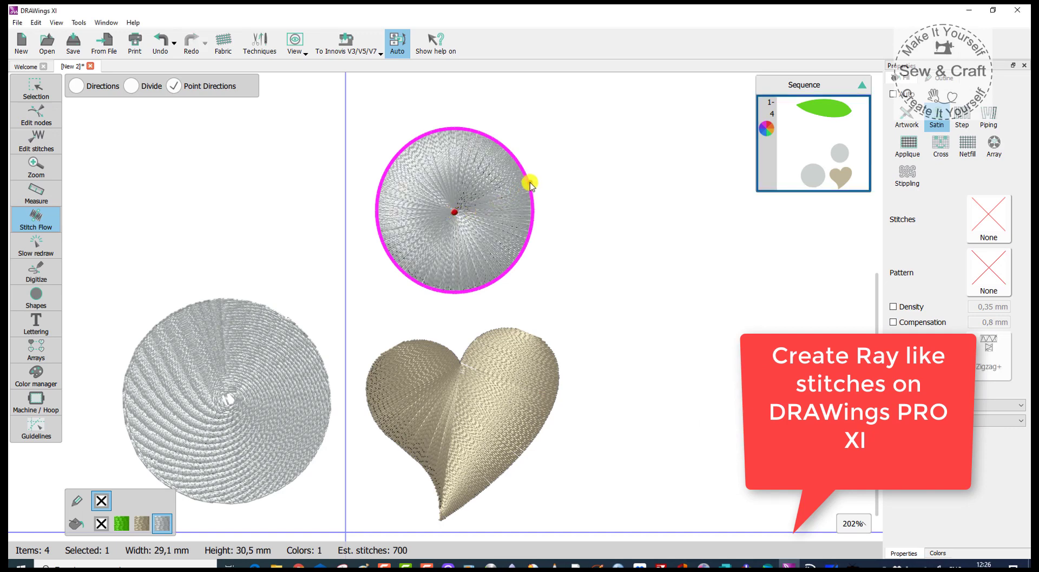
left_click(497, 194)
key("Tab")
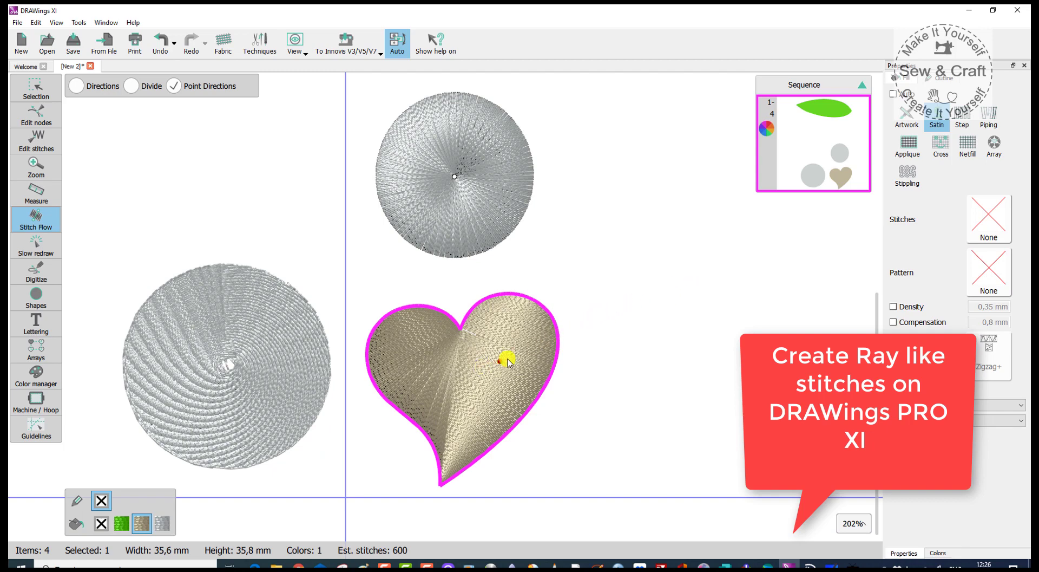
Step: Place a point direction on the heart, try it near the centre, and settle it in the heart's right lobe
left_click(511, 359)
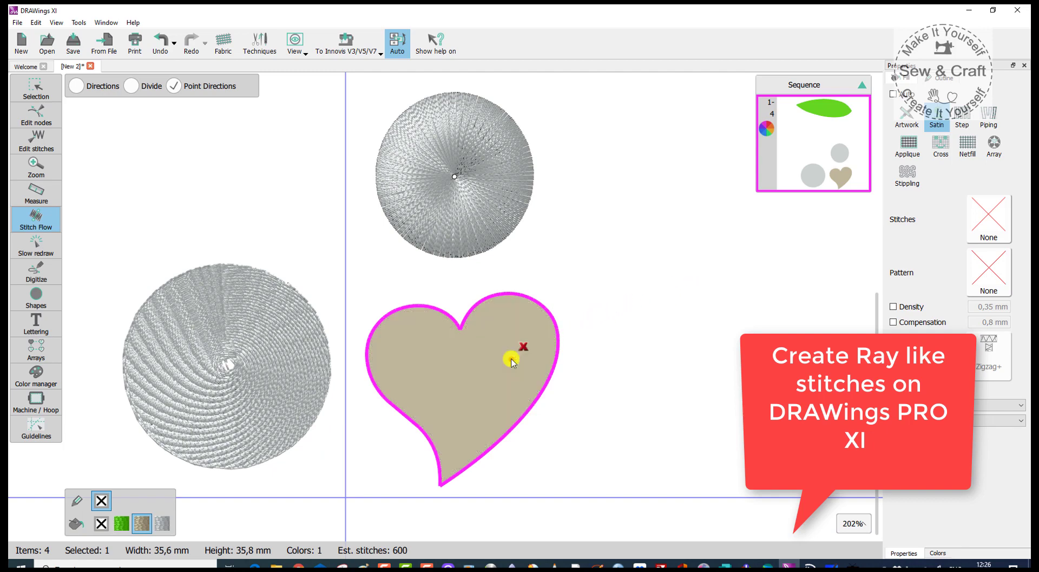
mouse_move(511, 361)
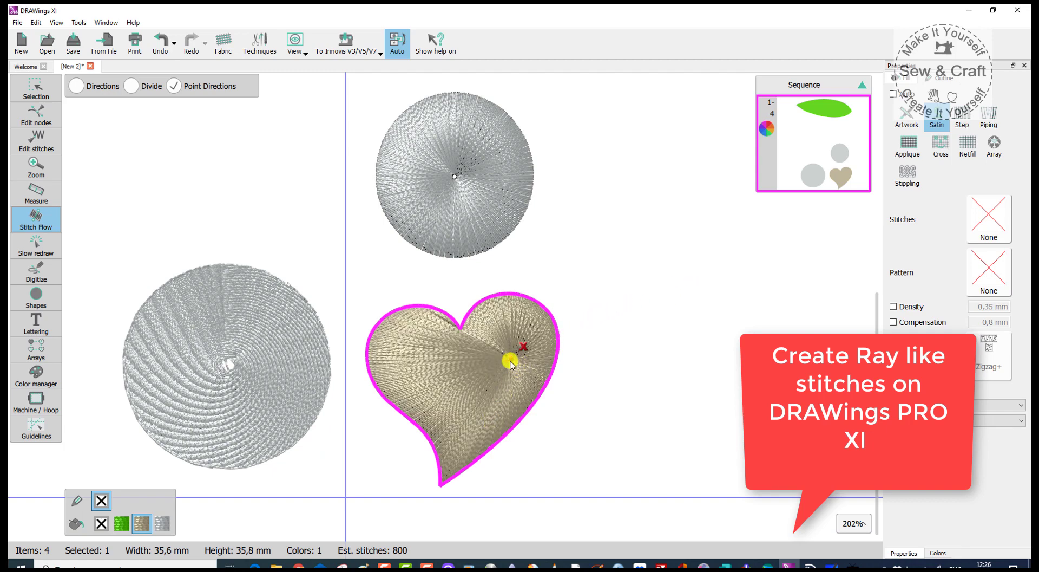
left_click_drag(511, 361, 475, 381)
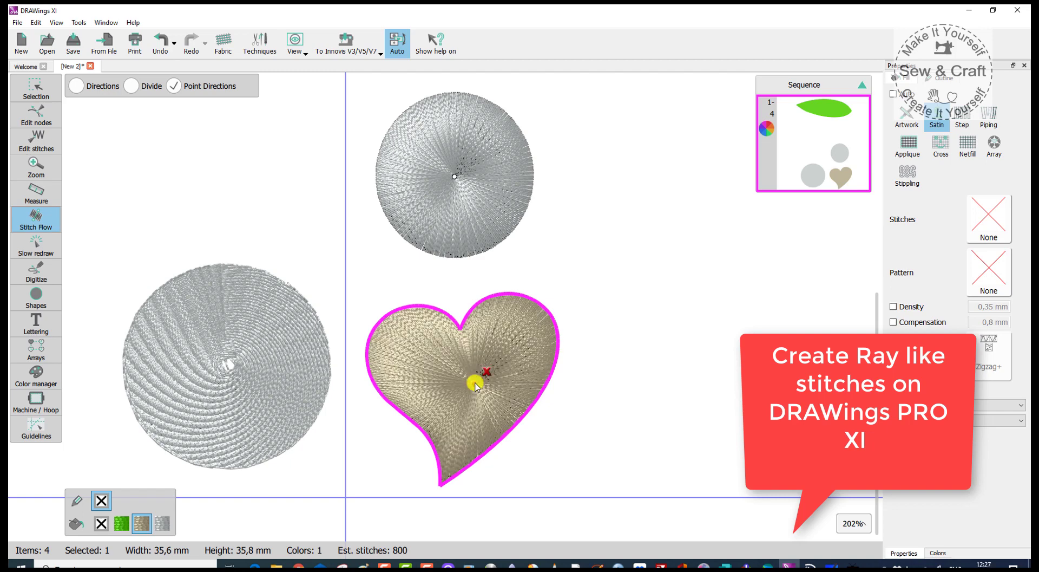
left_click(512, 355)
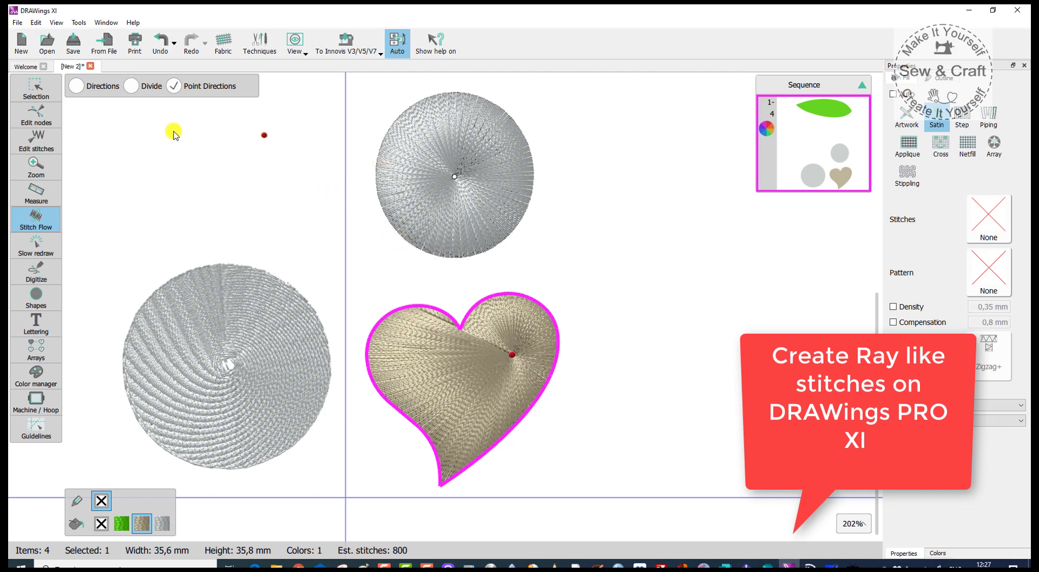
Step: Divide the heart from its notch to its lower tip, place a second point direction in the left lobe, and deselect the heart
left_click(131, 85)
left_click_drag(463, 332, 441, 475)
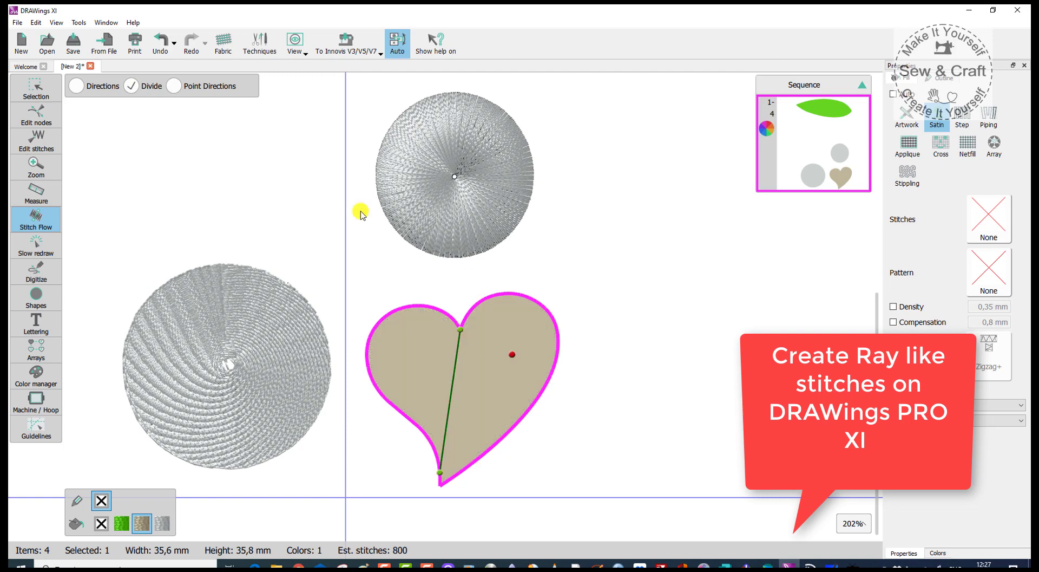
left_click(173, 86)
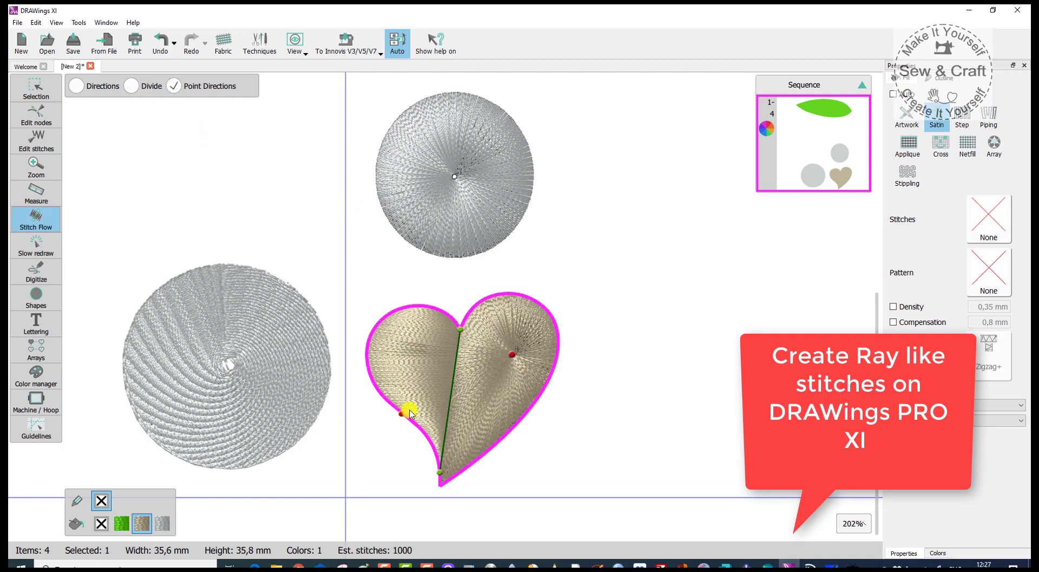
left_click(417, 357)
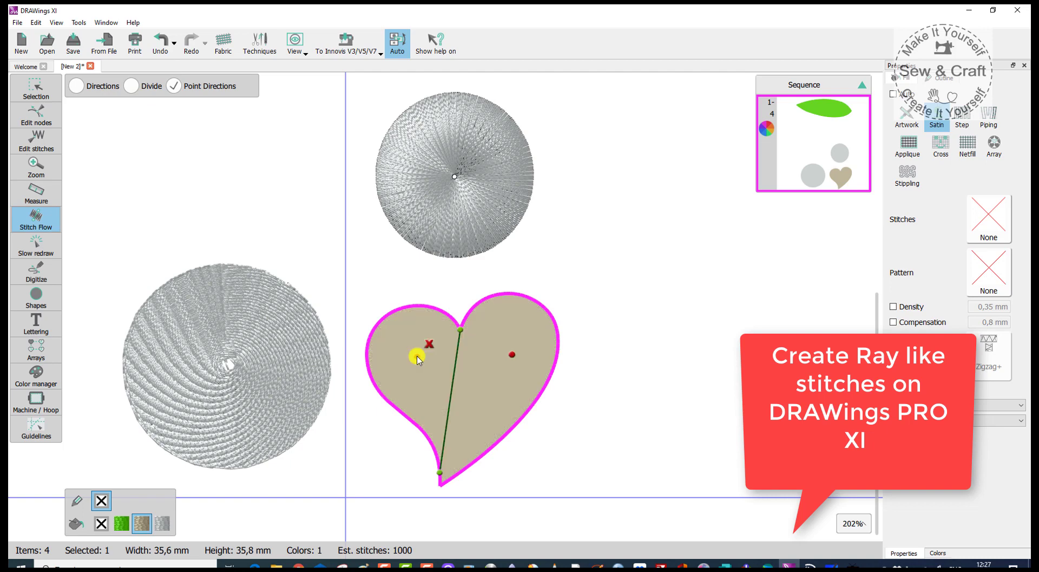
left_click(35, 89)
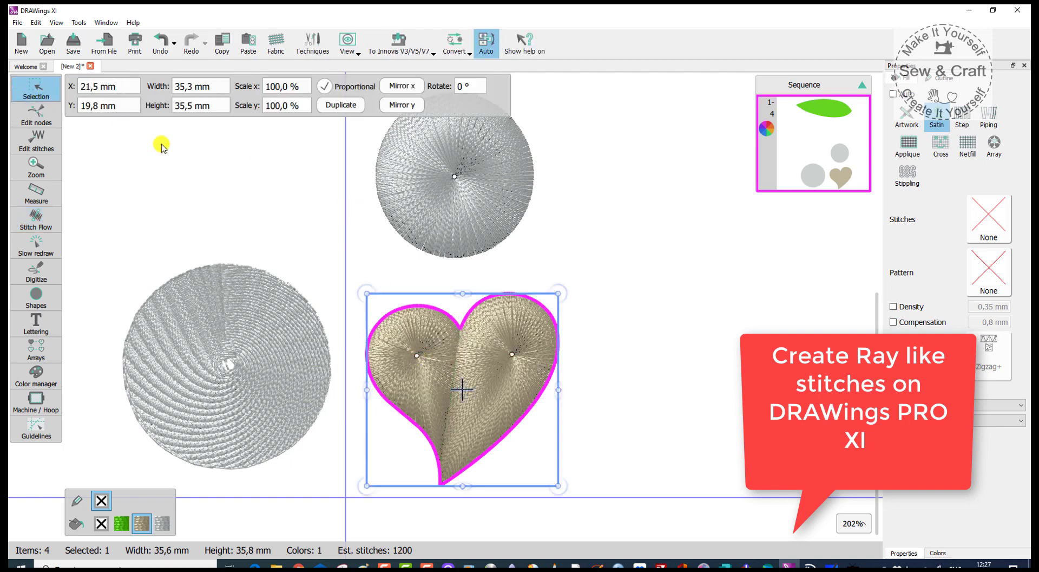
left_click(180, 162)
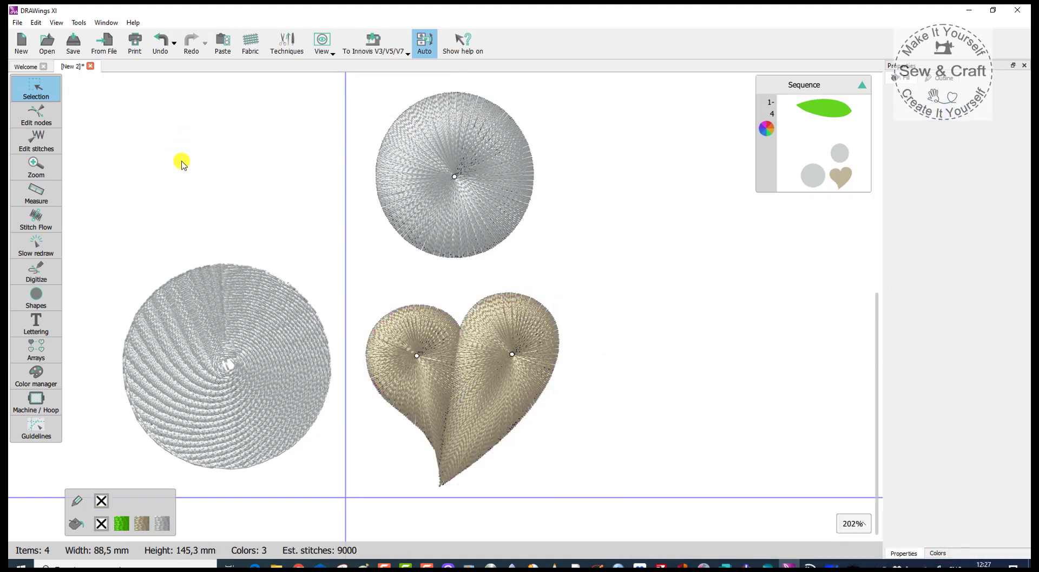
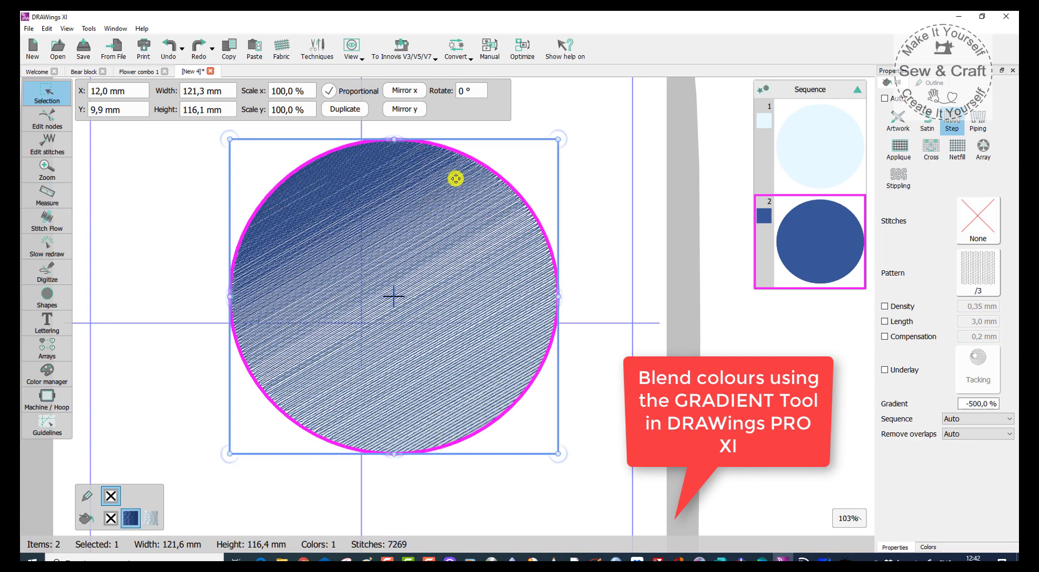
Step: Redirect the dark blue circle's gradient fill with a diagonal stitch direction drawn from the upper right to the lower left of its upper half
left_click(43, 219)
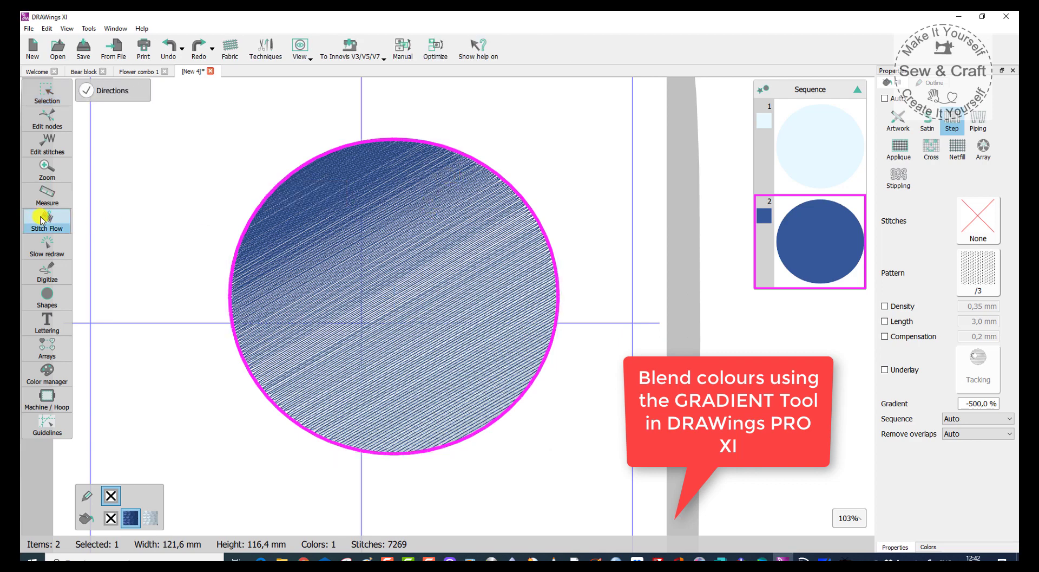
mouse_move(458, 213)
left_mouse_down()
mouse_move(388, 321)
mouse_move(367, 377)
mouse_move(329, 281)
left_mouse_up()
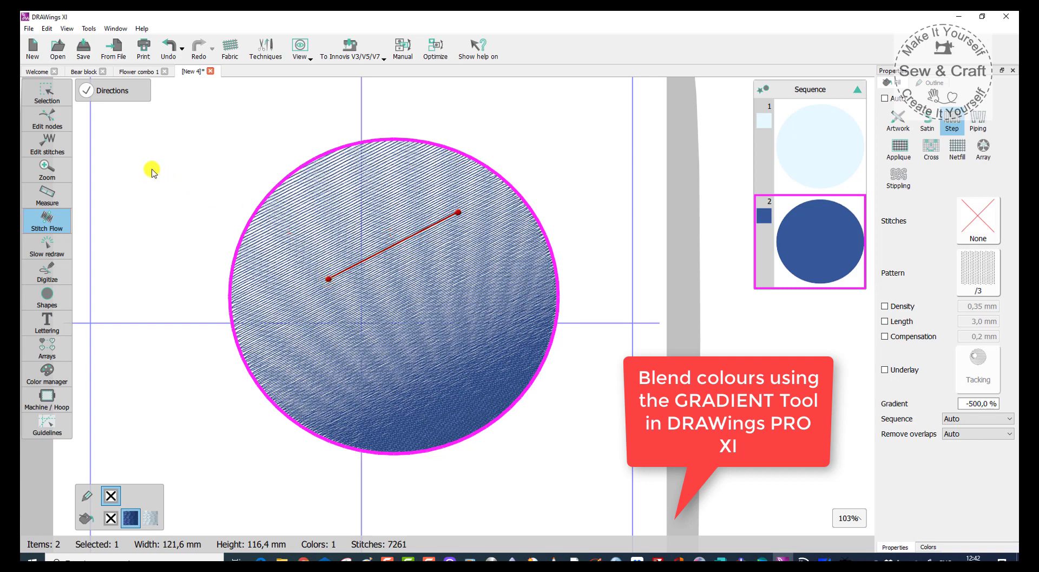
left_click(47, 93)
left_click(103, 89)
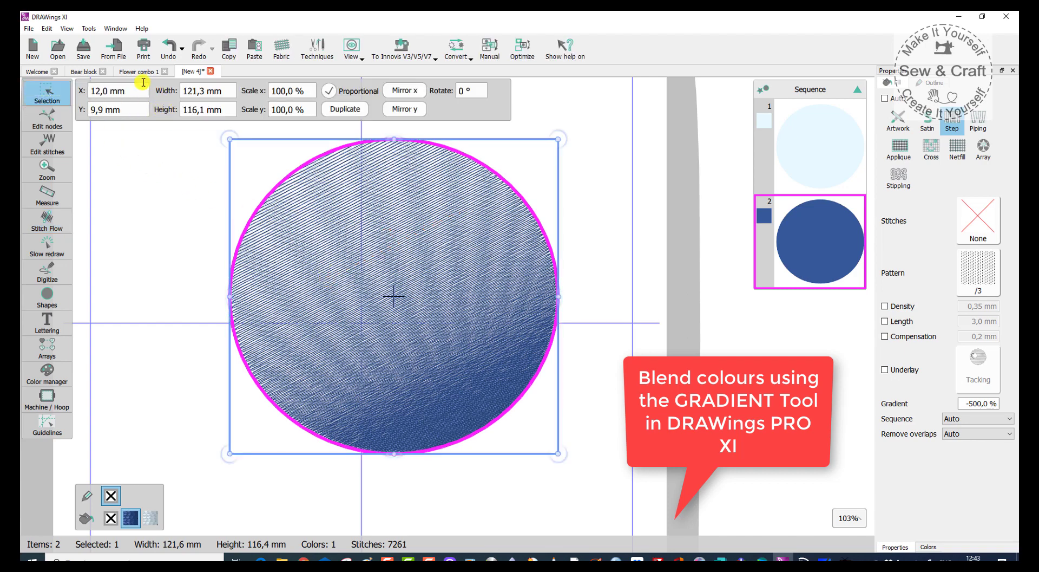
Step: Bring up the Flower combo 1 design and compare the plain flower with the one that has blended petals
left_click(141, 72)
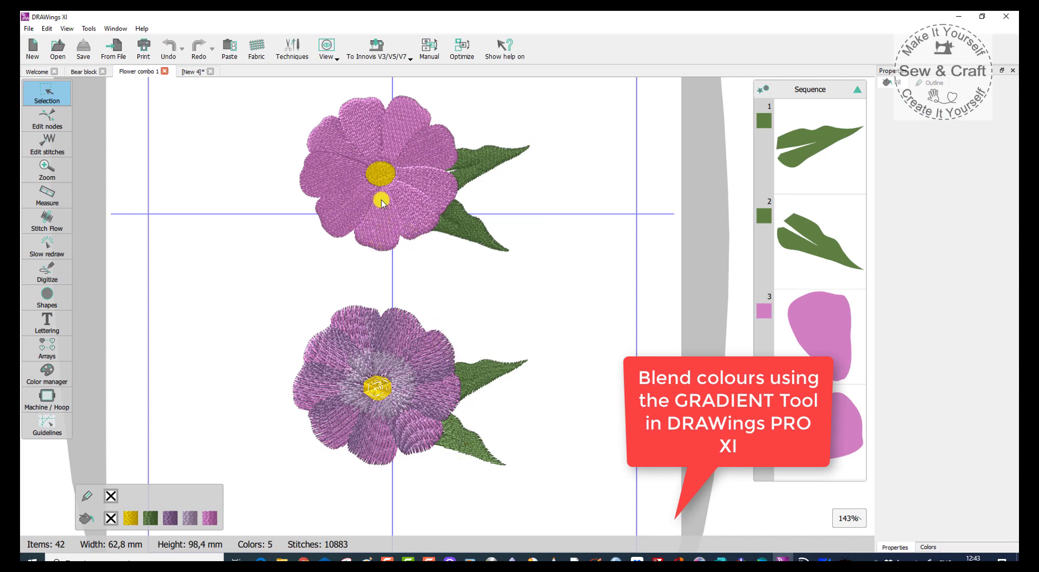
scroll(428, 341, "down", 1)
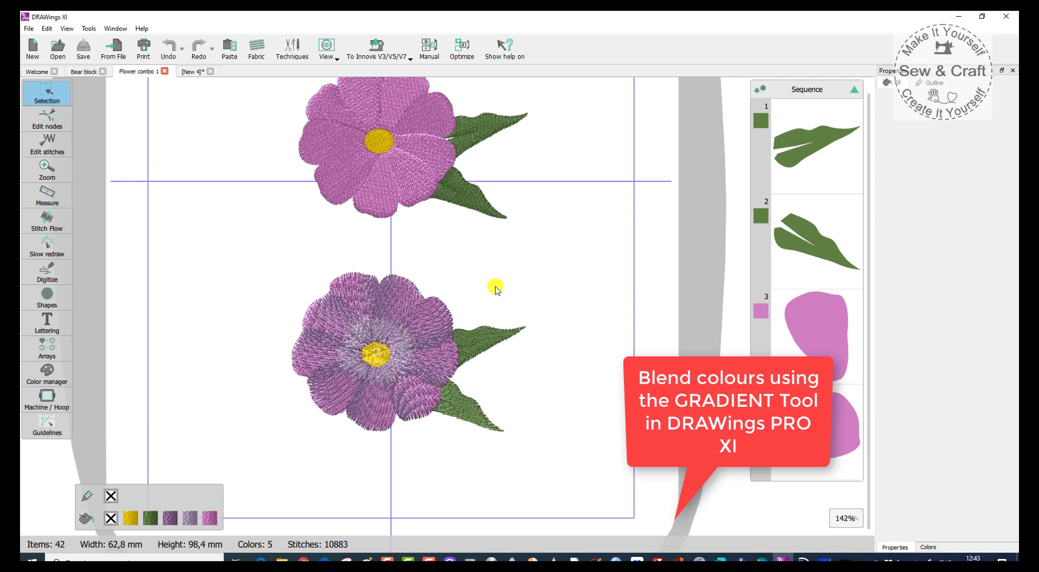
scroll(494, 283, "up", 3)
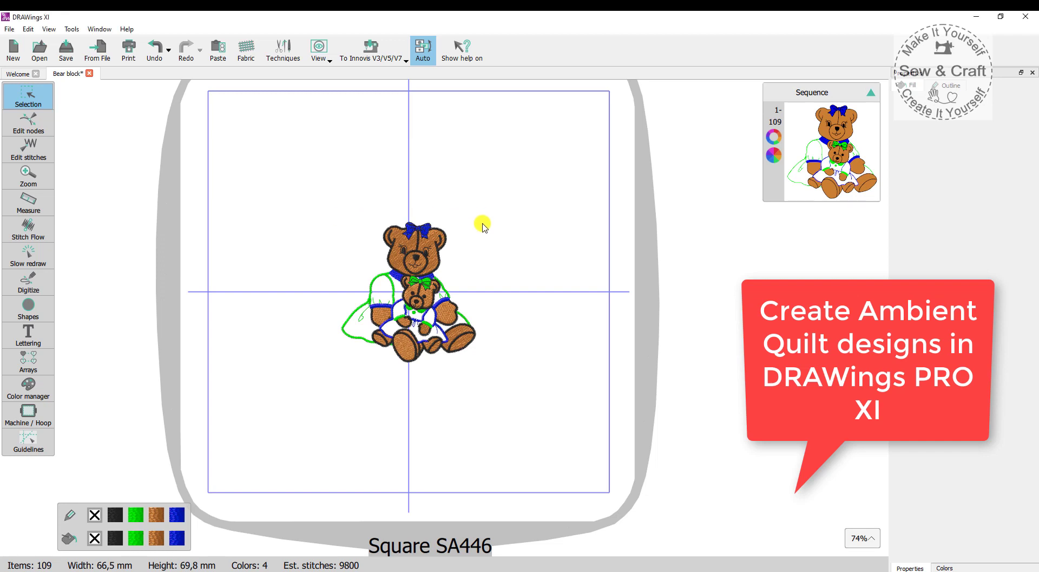
Step: Surround the whole bear design with Echo ambience quilting, and delete the echo quilting lines again
left_click_drag(319, 215, 513, 379)
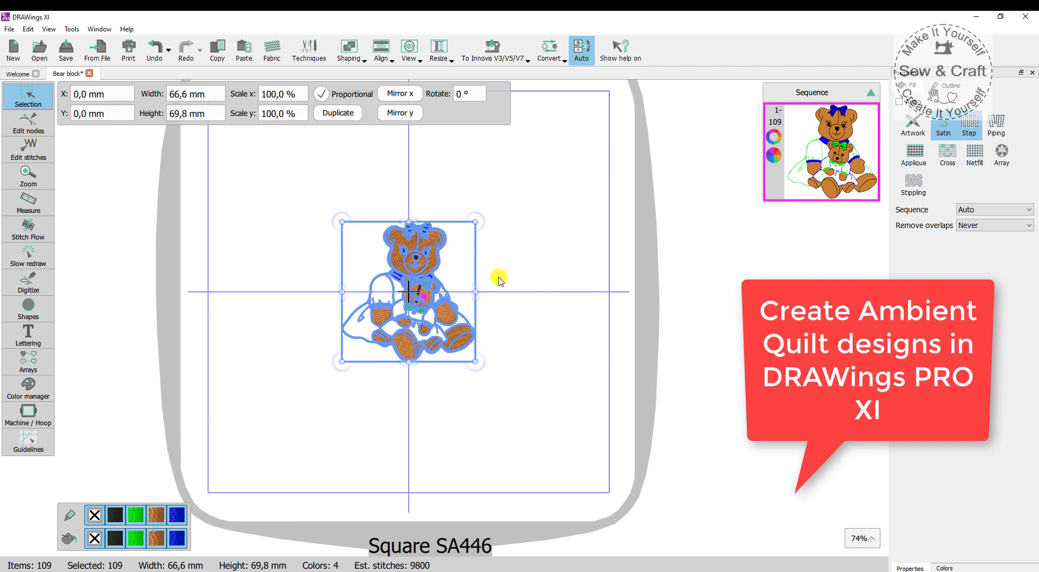
right_click(437, 356)
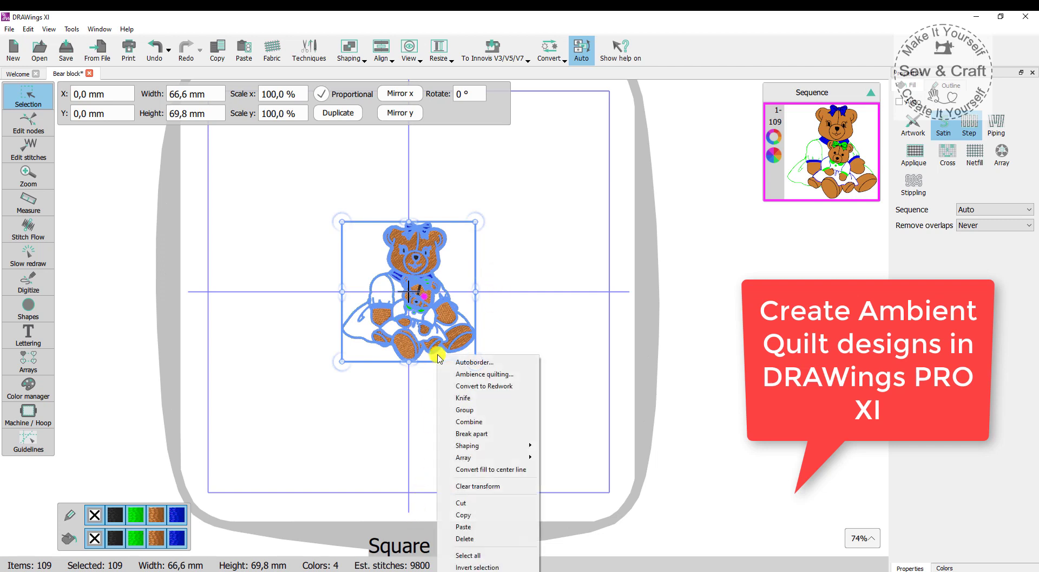
left_click(470, 374)
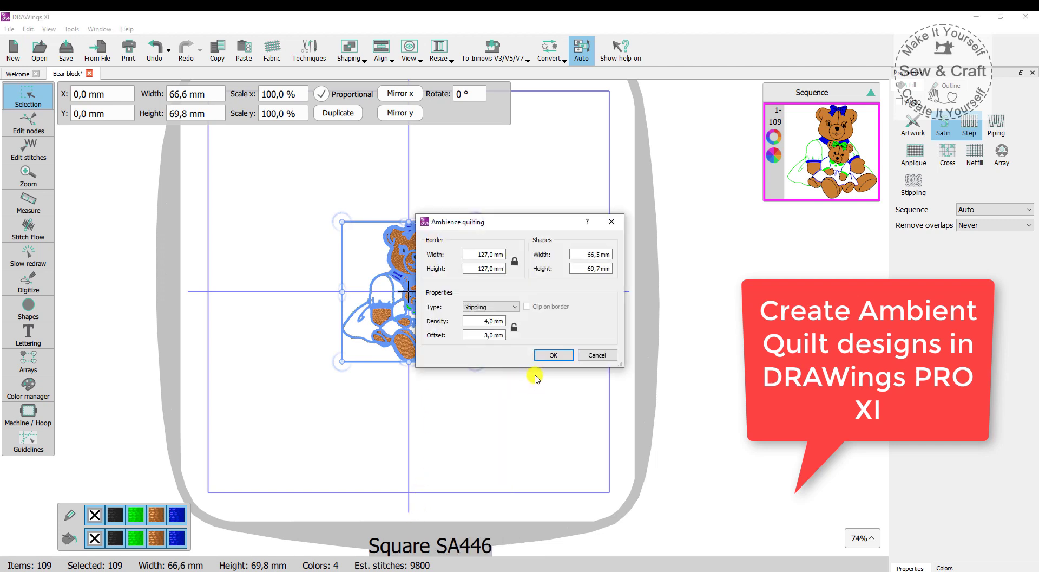
left_click(493, 307)
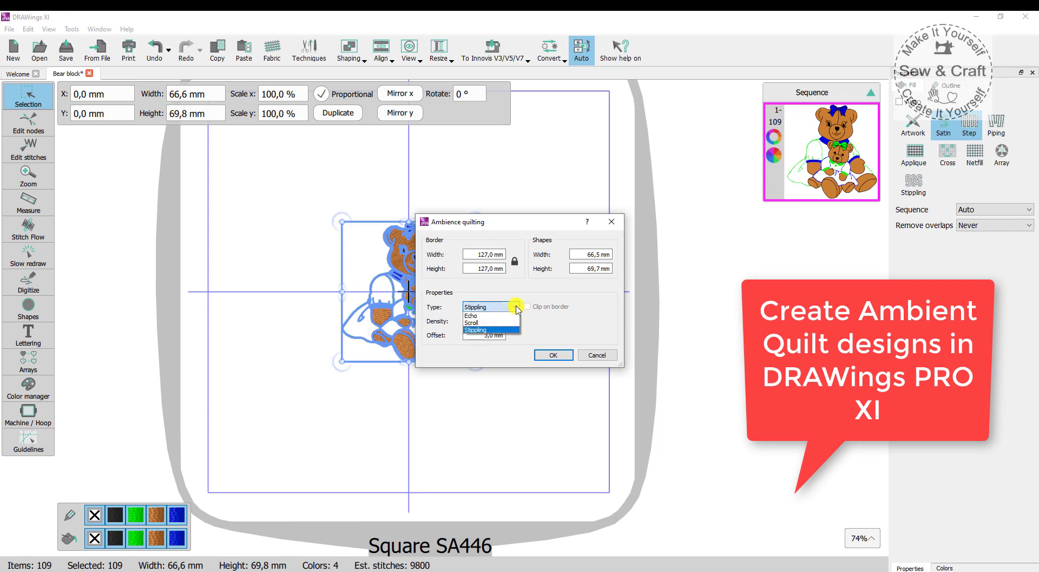
left_click(479, 317)
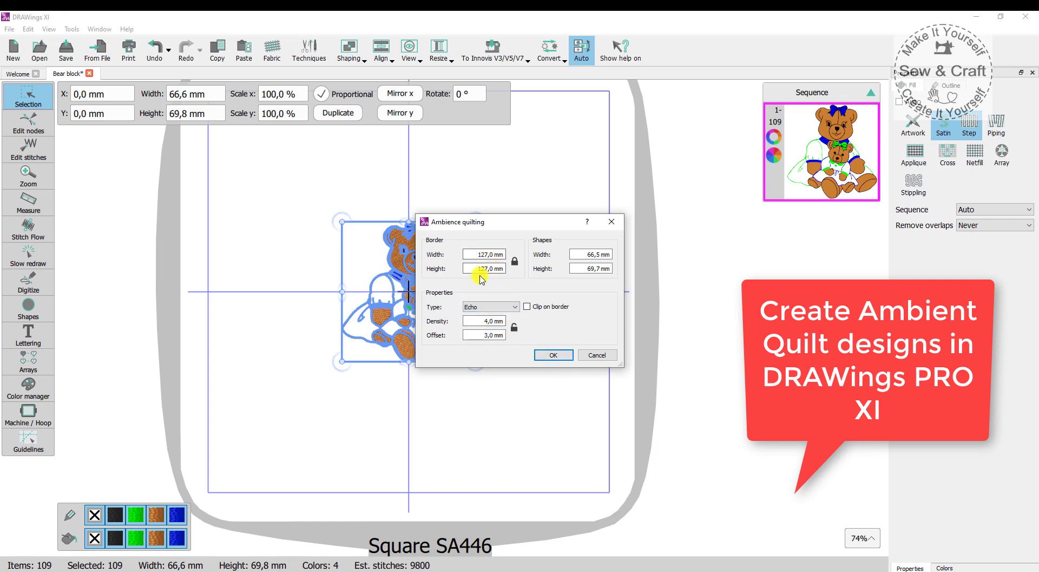
left_click(483, 255)
left_click(484, 321)
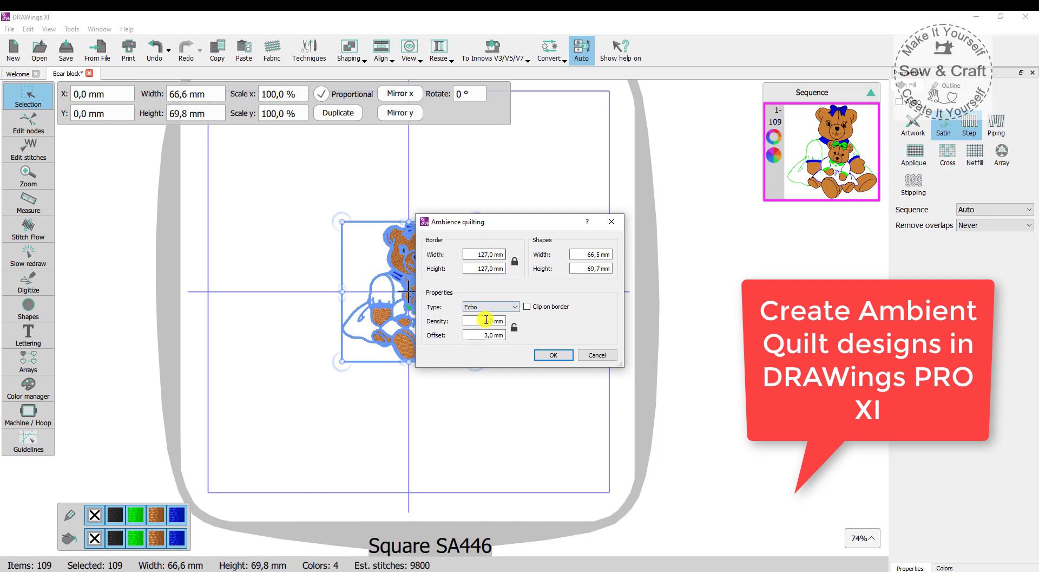
left_click(554, 356)
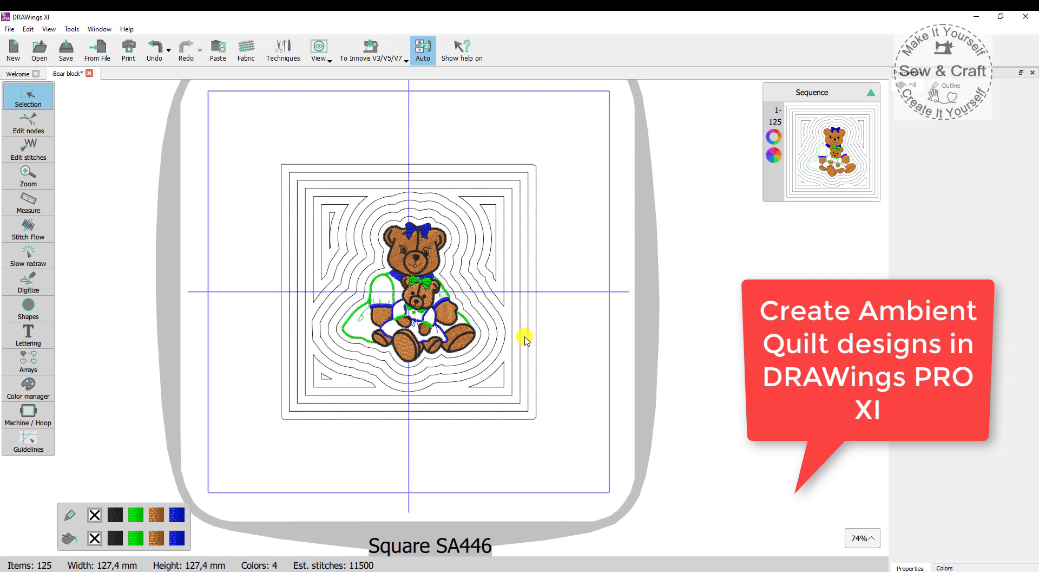
left_click(482, 326)
key("Delete")
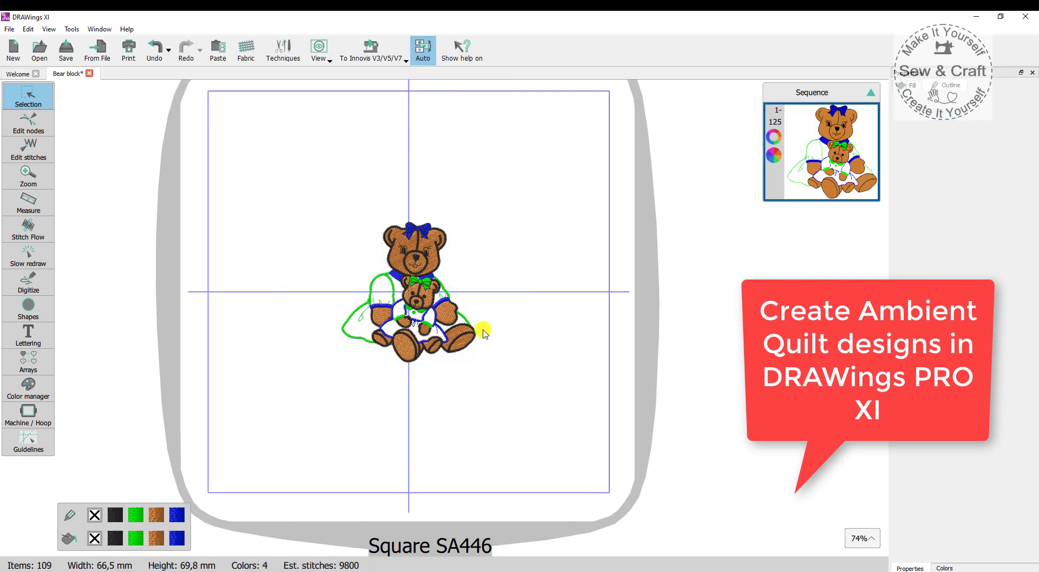
Step: Surround the whole bear design with Stippling ambience quilting
left_click_drag(323, 204, 515, 383)
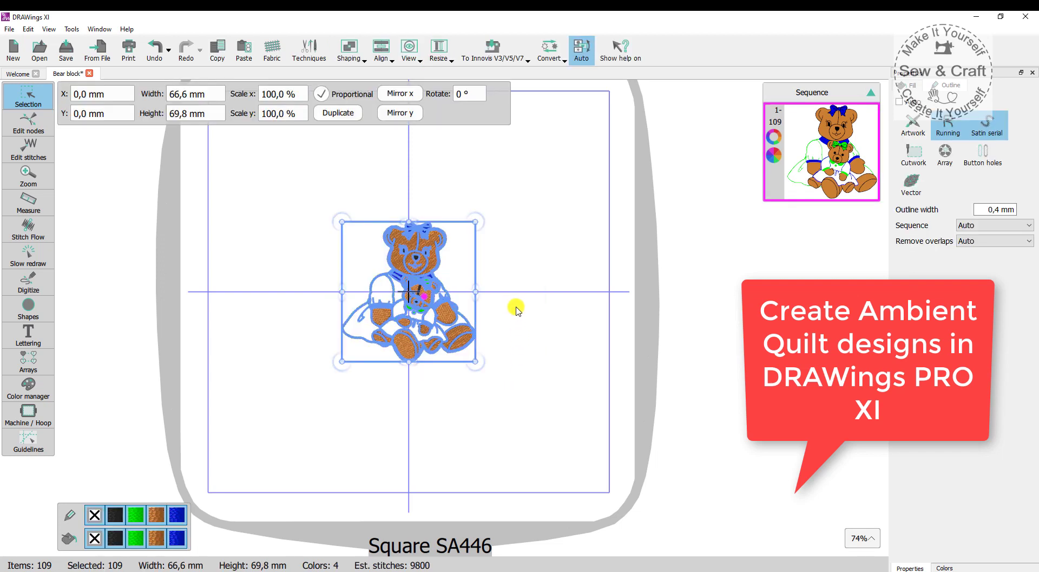
right_click(456, 267)
left_click(481, 287)
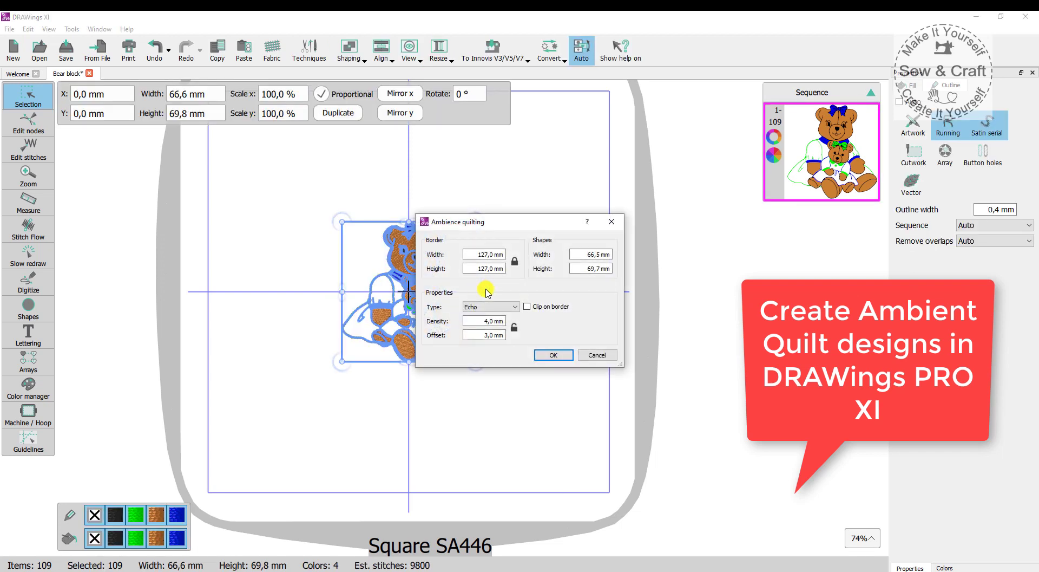
left_click(517, 307)
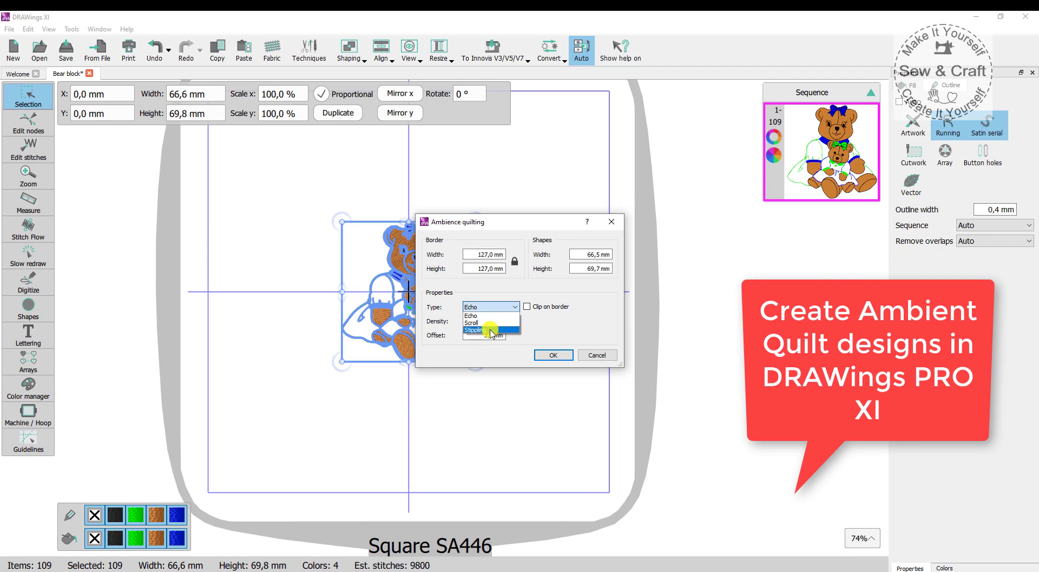
left_click(491, 329)
left_click(553, 357)
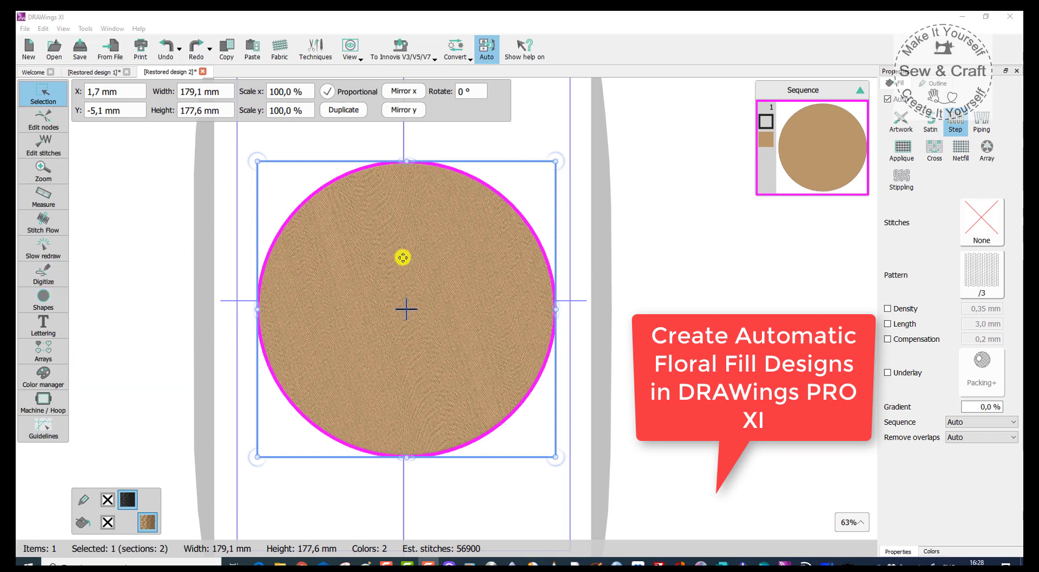
Step: Create a floral array on the brown circle from the Floral Library, using the outlined pink five-petal flower and the curved leaf in the second row
right_click(497, 201)
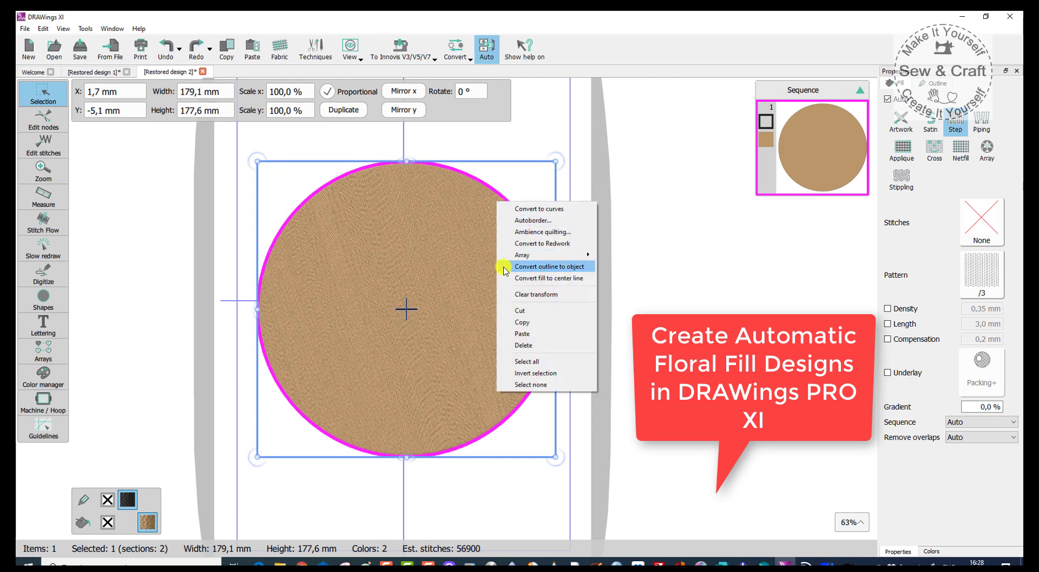
mouse_move(516, 255)
left_click(645, 255)
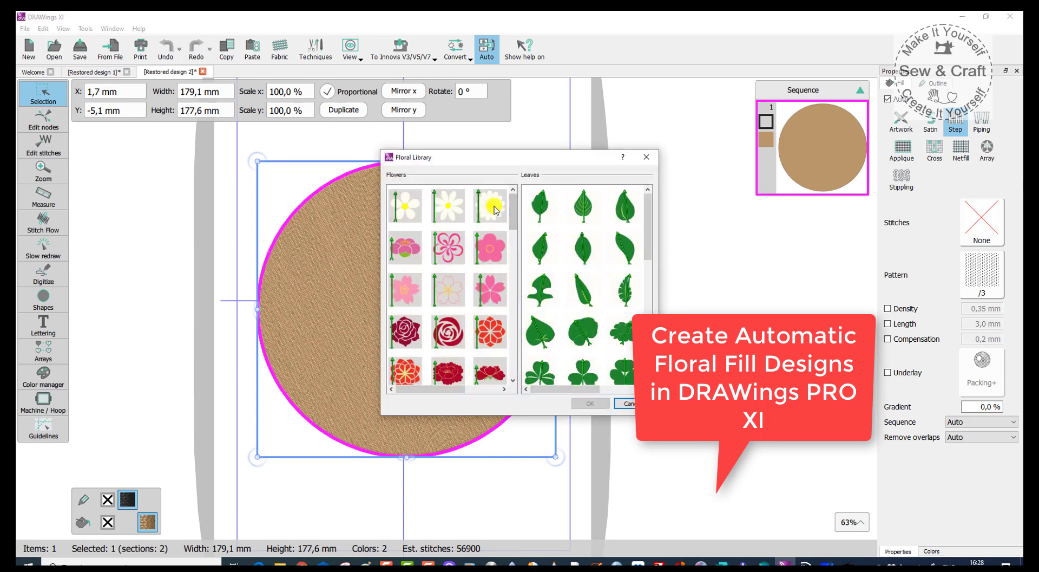
scroll(498, 377, "down", 5)
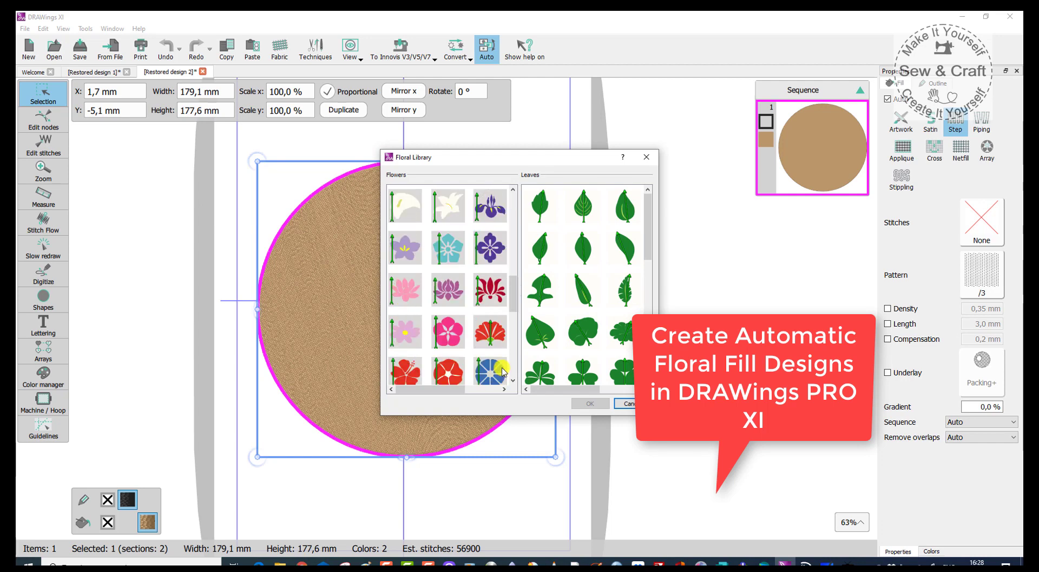
scroll(504, 350, "up", 4)
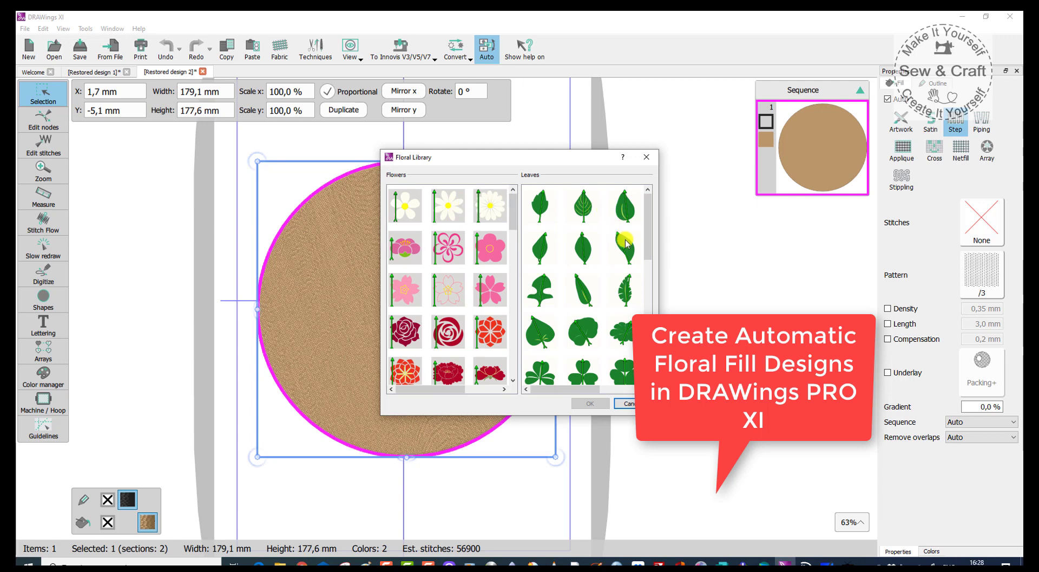
left_click(457, 254)
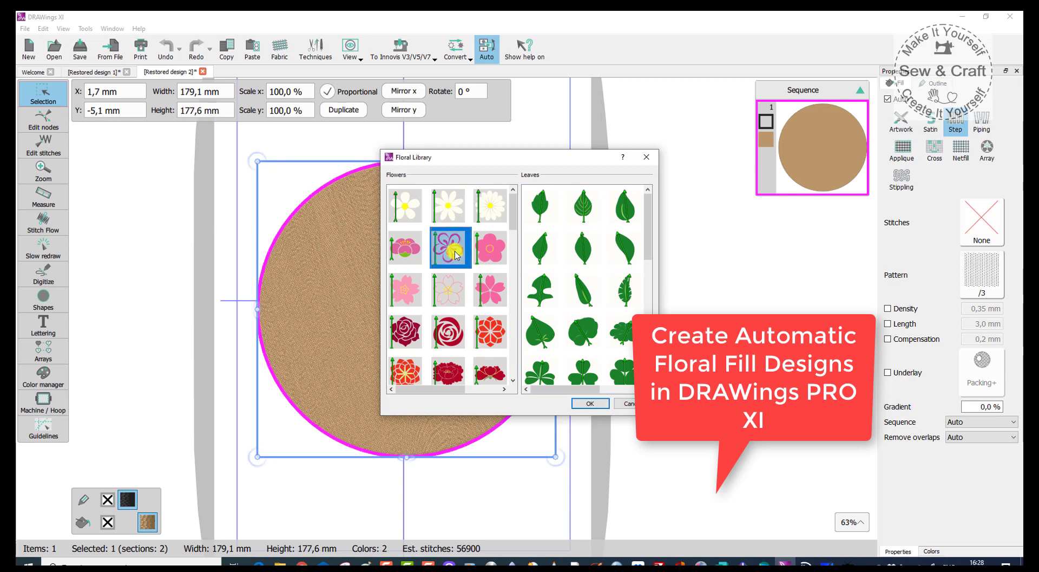
left_click(623, 250)
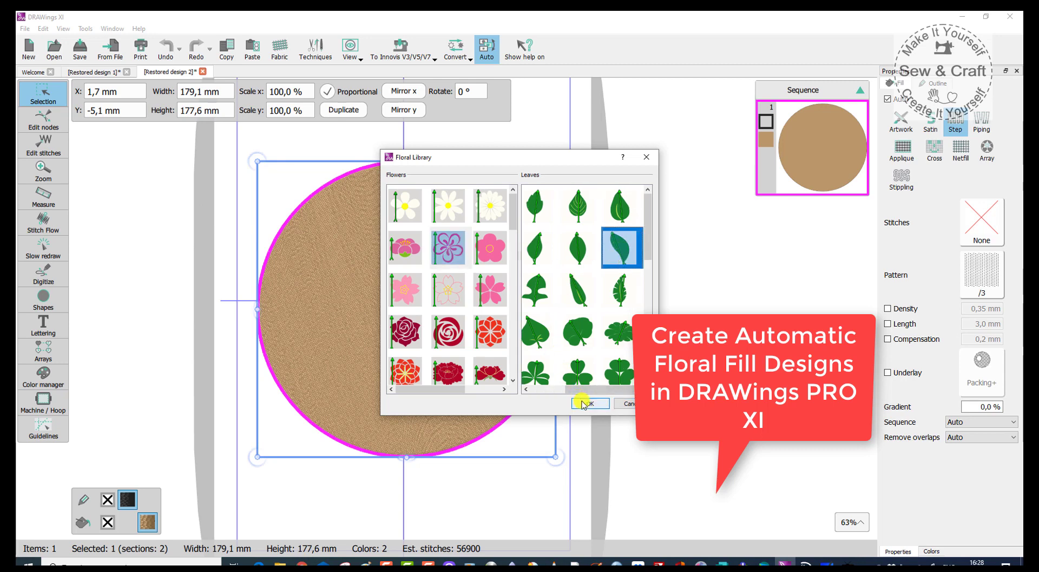
left_click(588, 403)
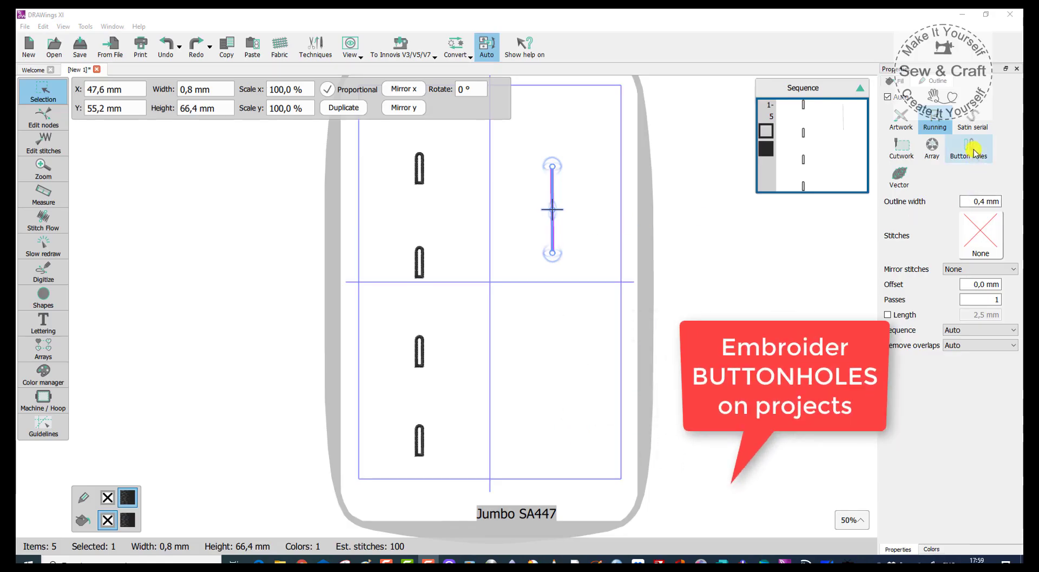
Step: Convert the vertical line into a row of buttonholes with the Start 2 start style and the End 4 end style
left_click(973, 153)
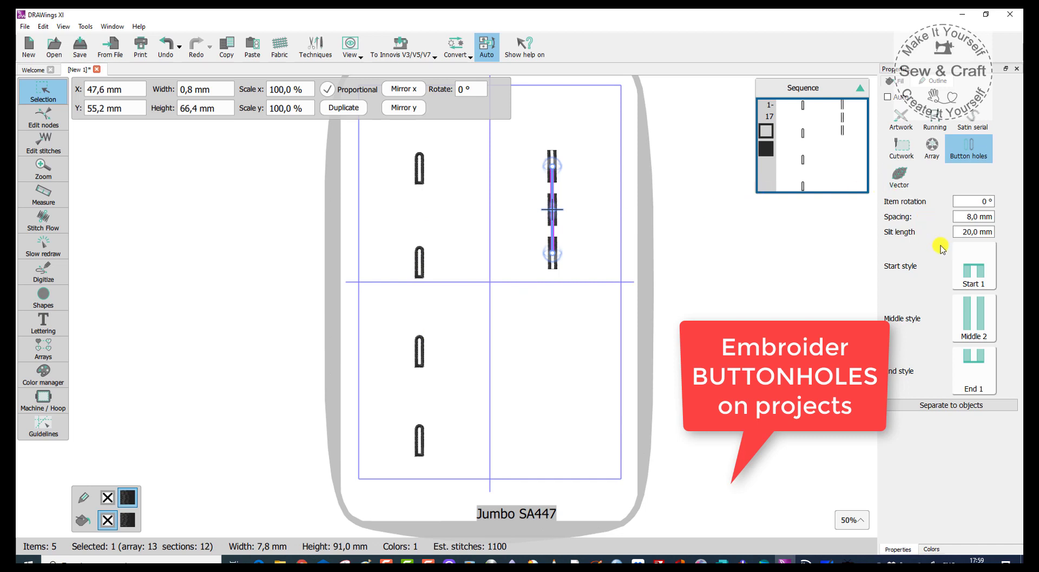
left_click(975, 273)
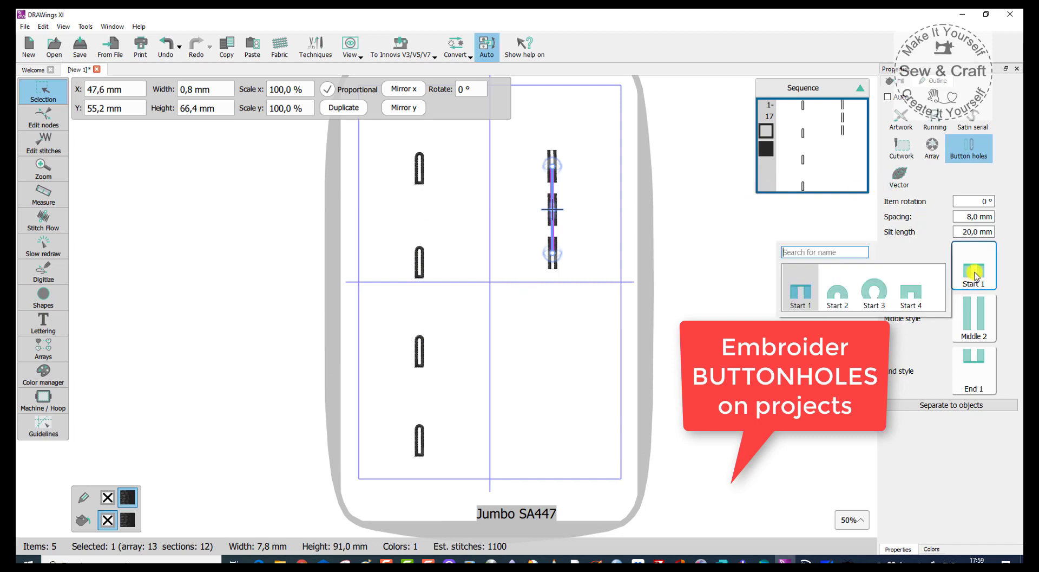
left_click(839, 296)
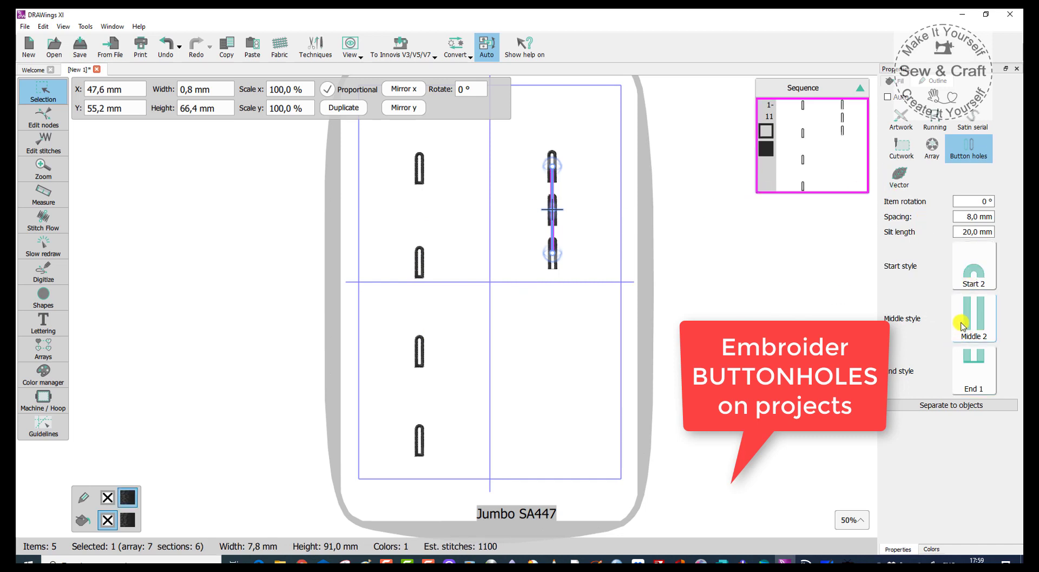
left_click(974, 362)
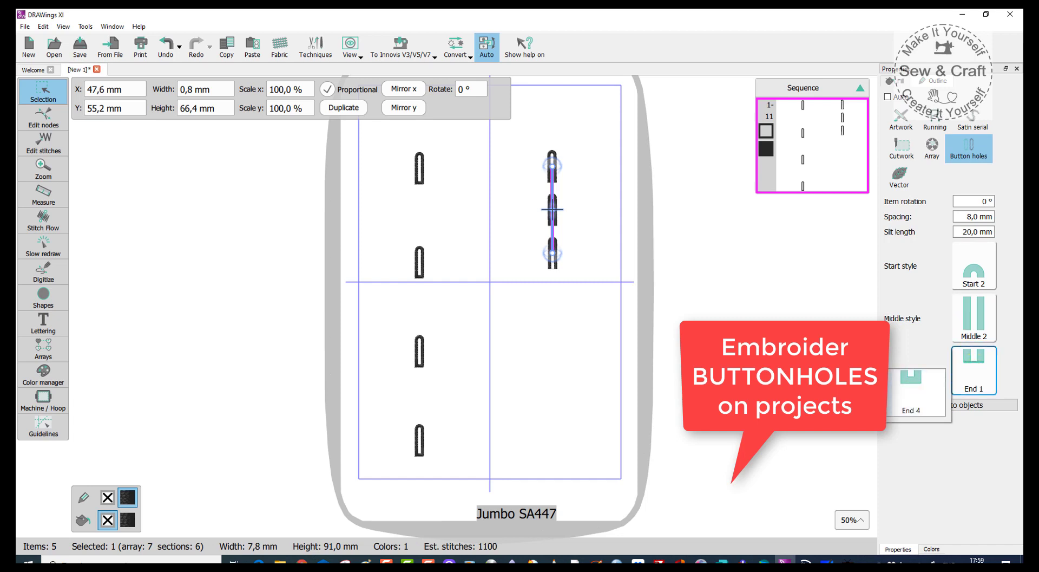
left_click(917, 388)
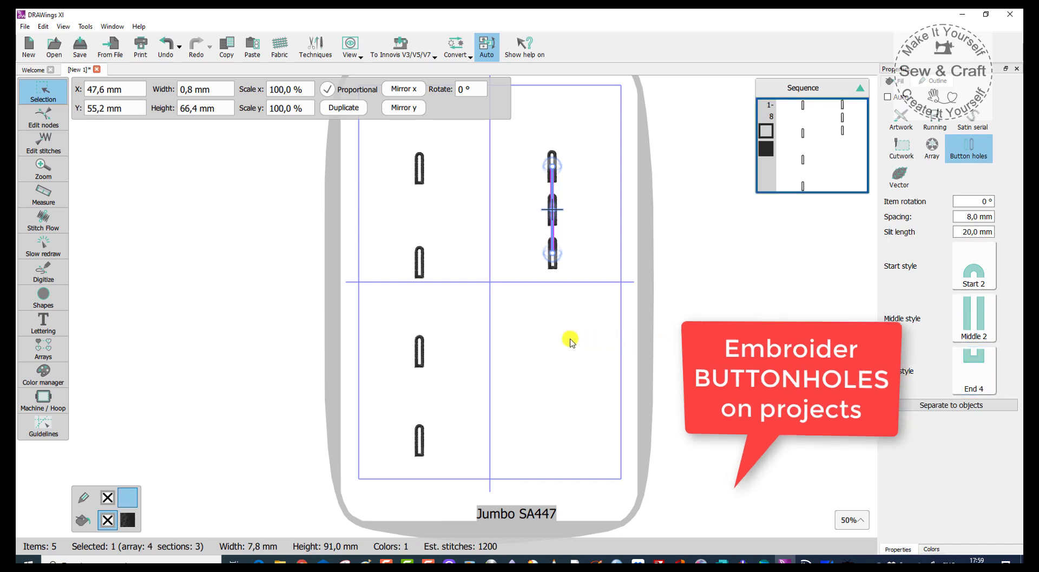
left_click(557, 342)
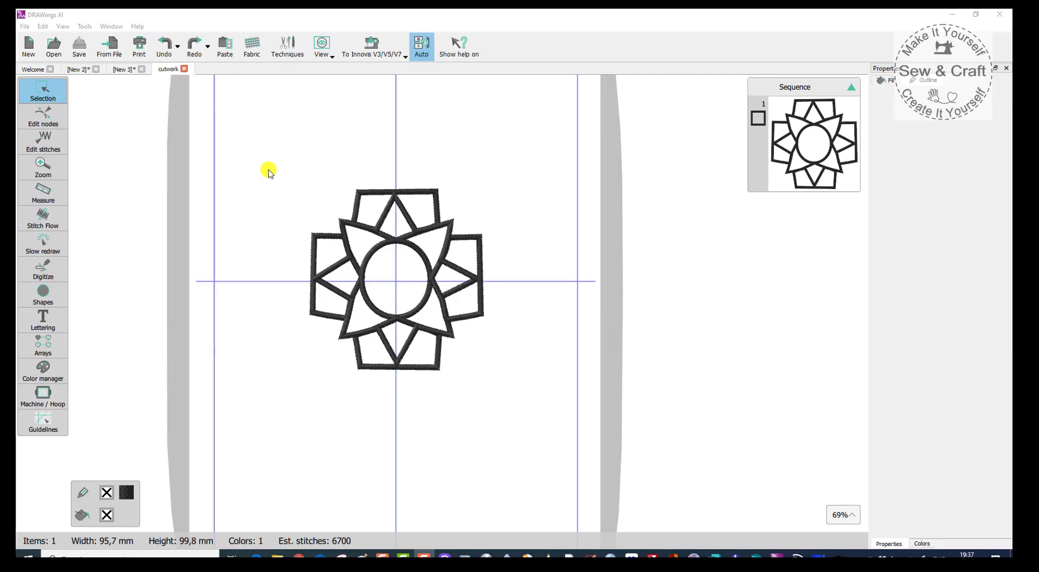
Step: Select the whole black geometric flower design and convert its satin serial outline to Cutwork
left_click_drag(278, 174, 526, 412)
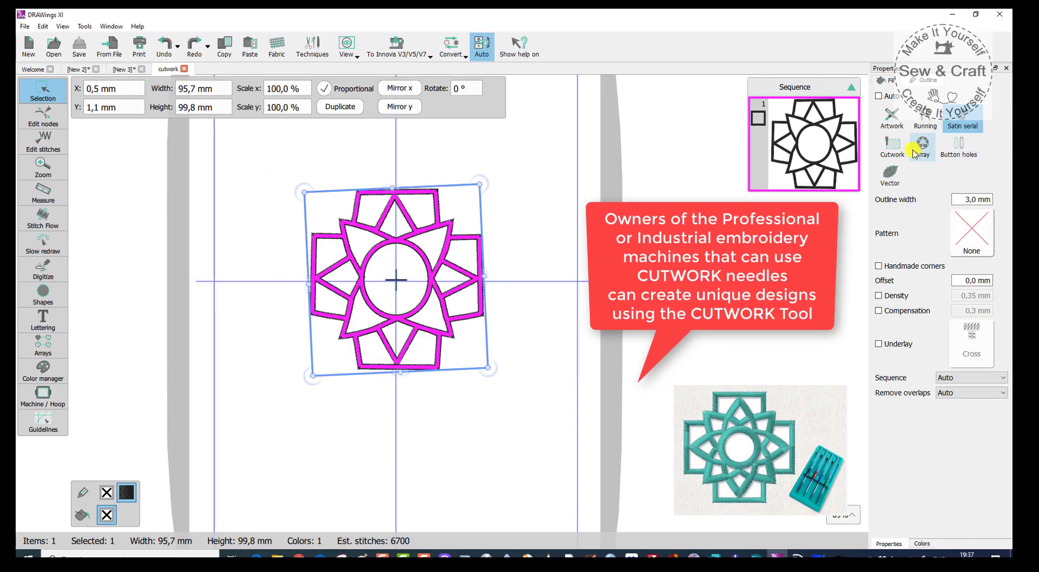
left_click(892, 145)
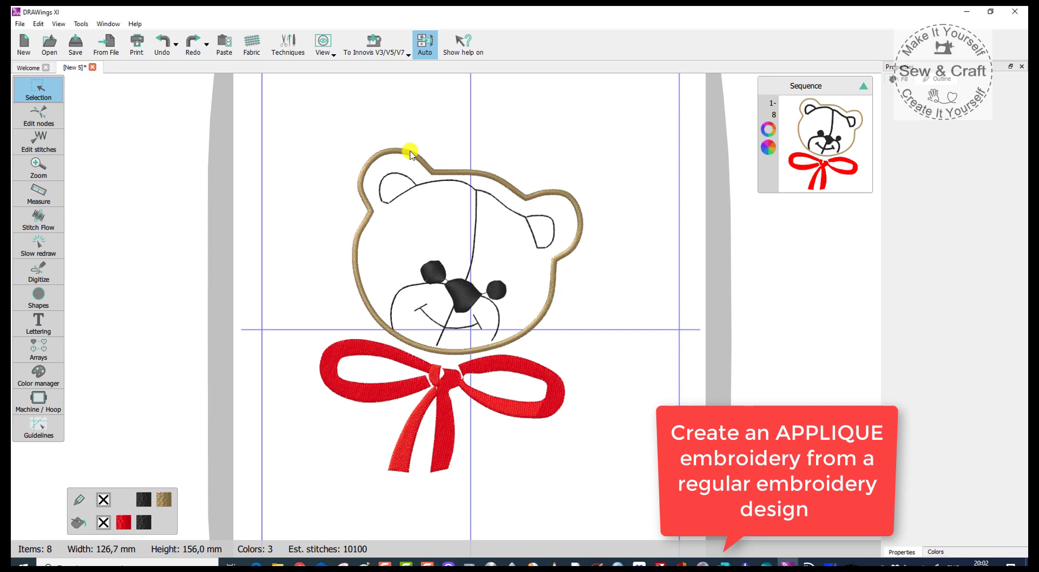
Step: Fill the bear's head outline with Applique to turn the regular embroidery into an appliqué design
left_click(410, 151)
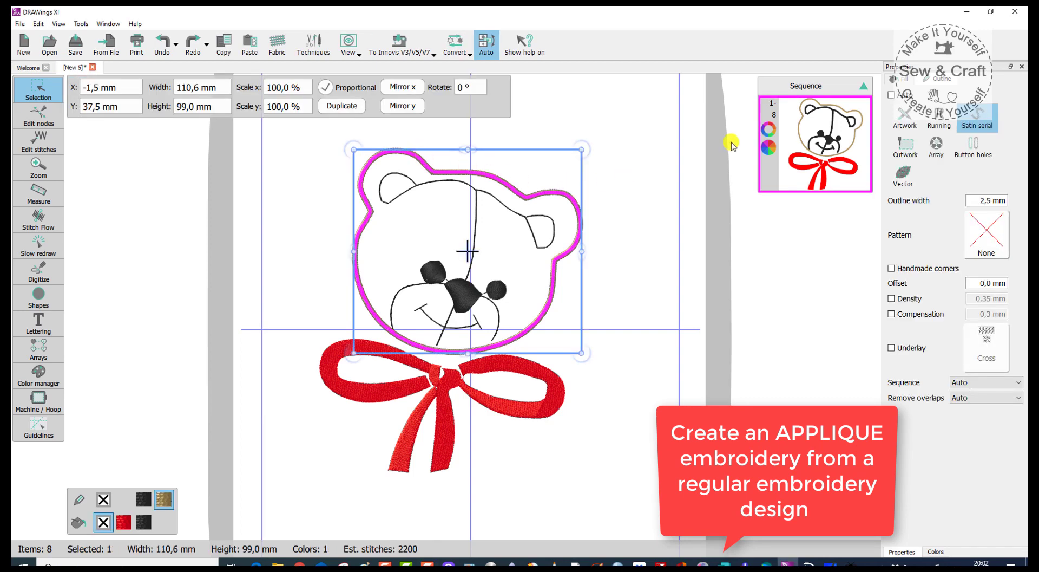
left_click(899, 81)
left_click(904, 147)
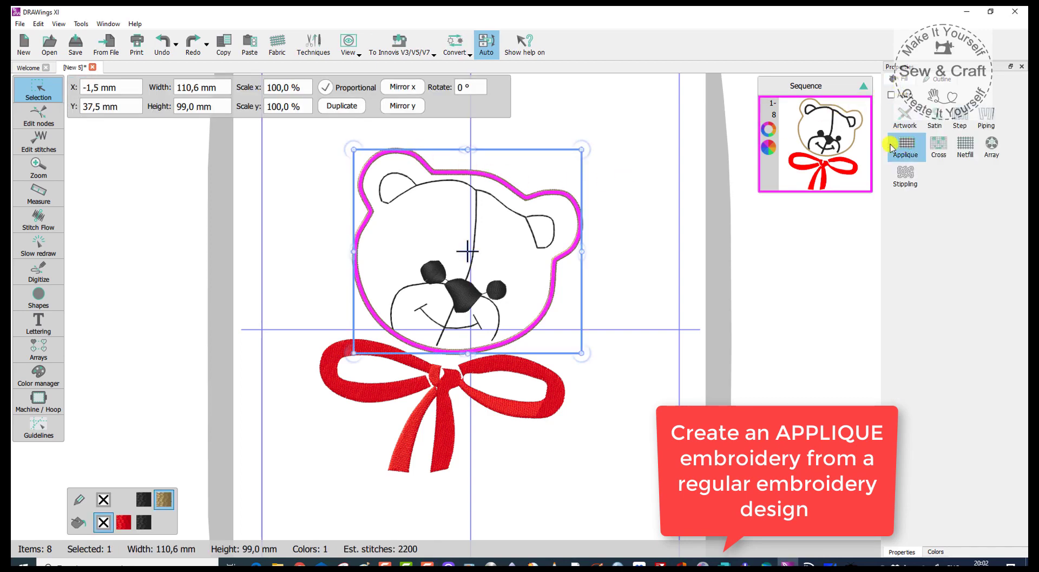
left_click(649, 296)
left_click(825, 270)
left_click_drag(825, 272, 826, 167)
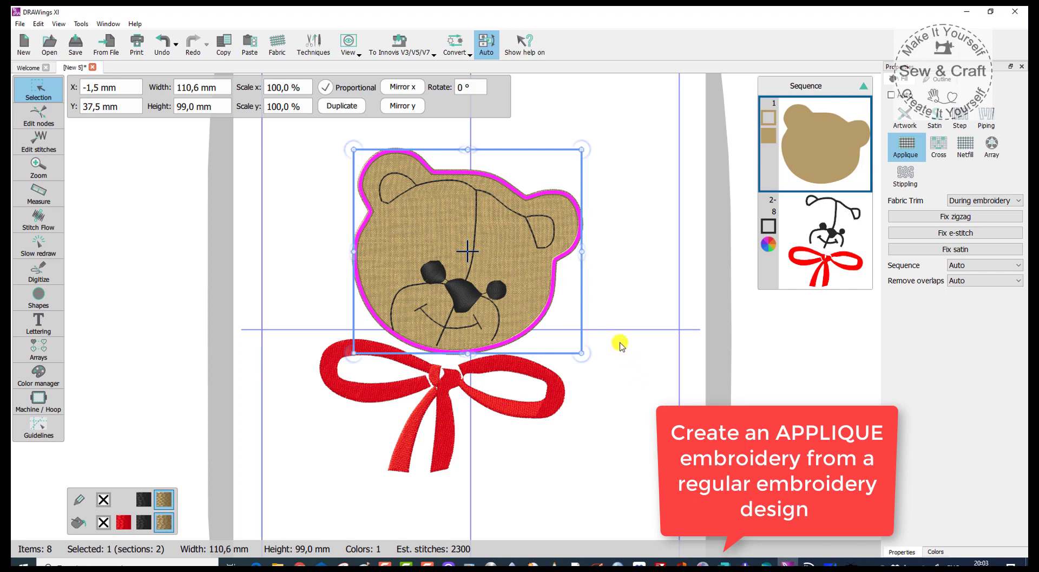
left_click(610, 308)
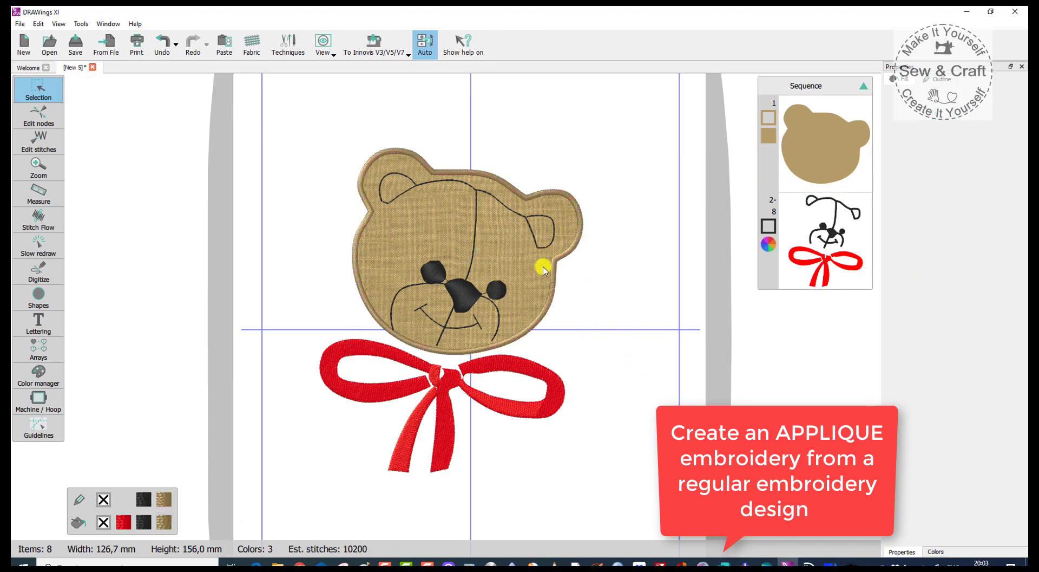
Step: Check the Fabric Trim options of the bear head appliqué and set its border to zigzag fixing
left_click(524, 332)
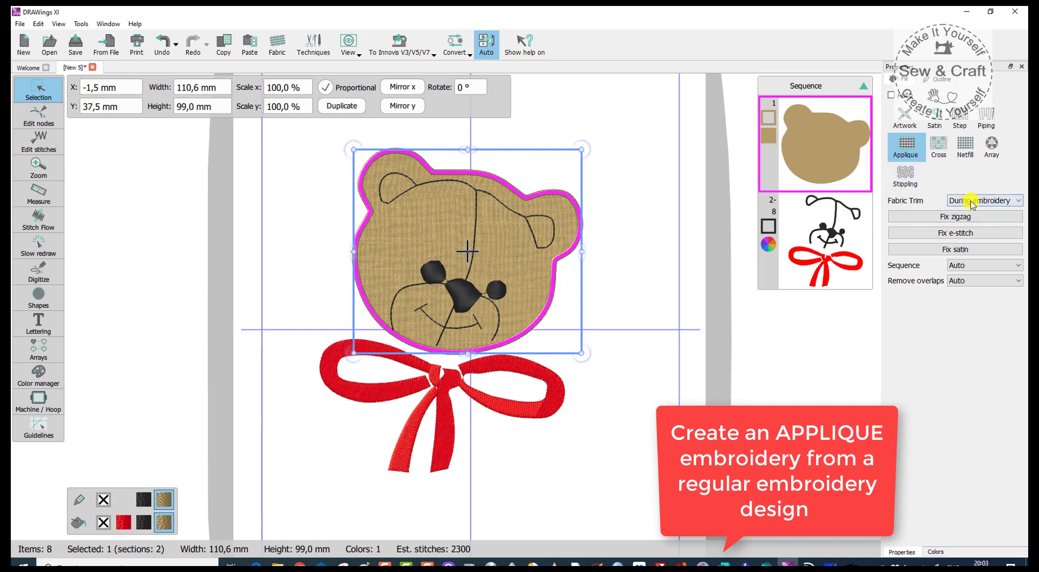
left_click(1022, 203)
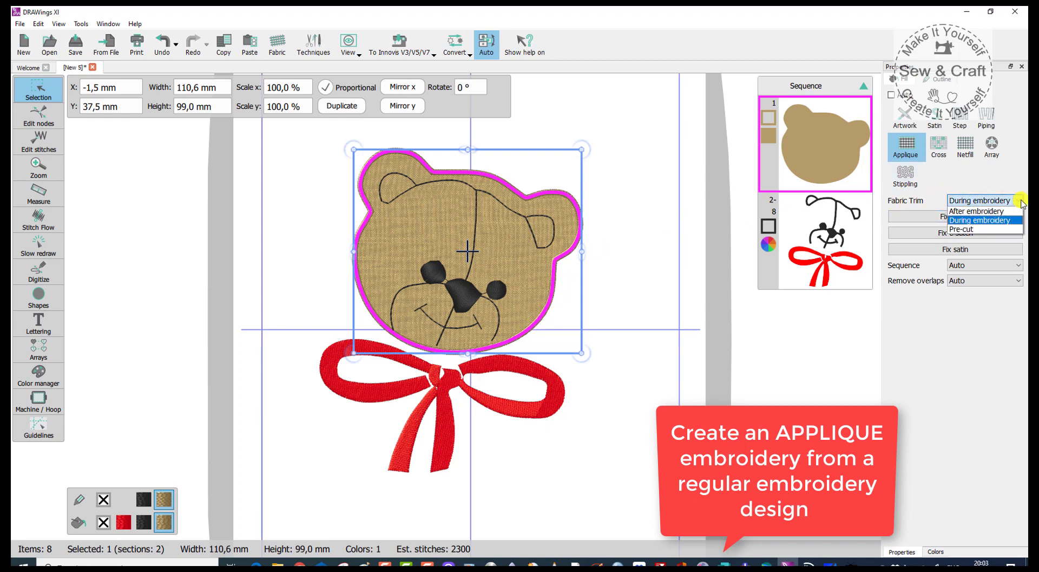
left_click(950, 373)
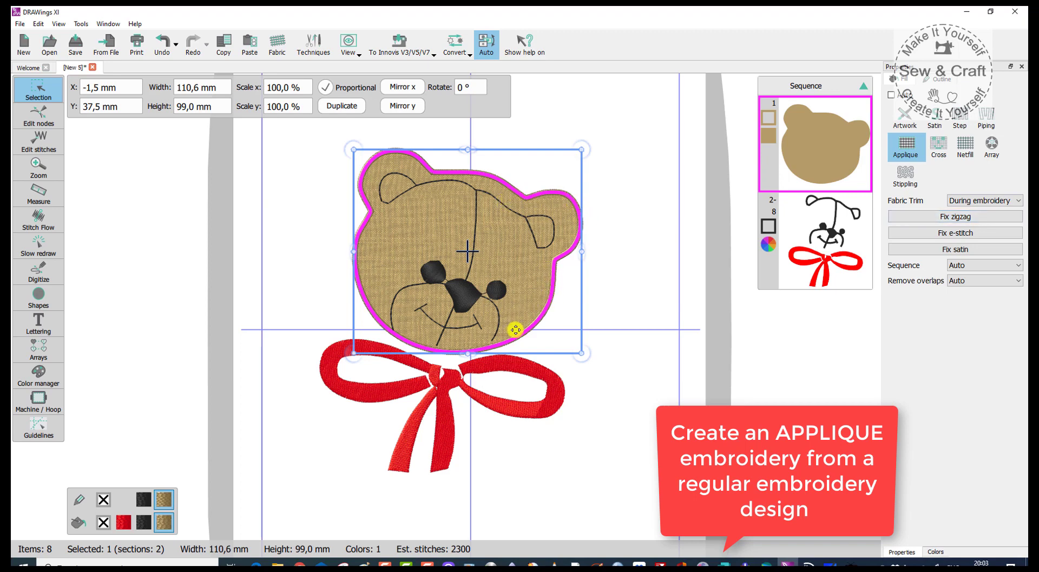
left_click(938, 217)
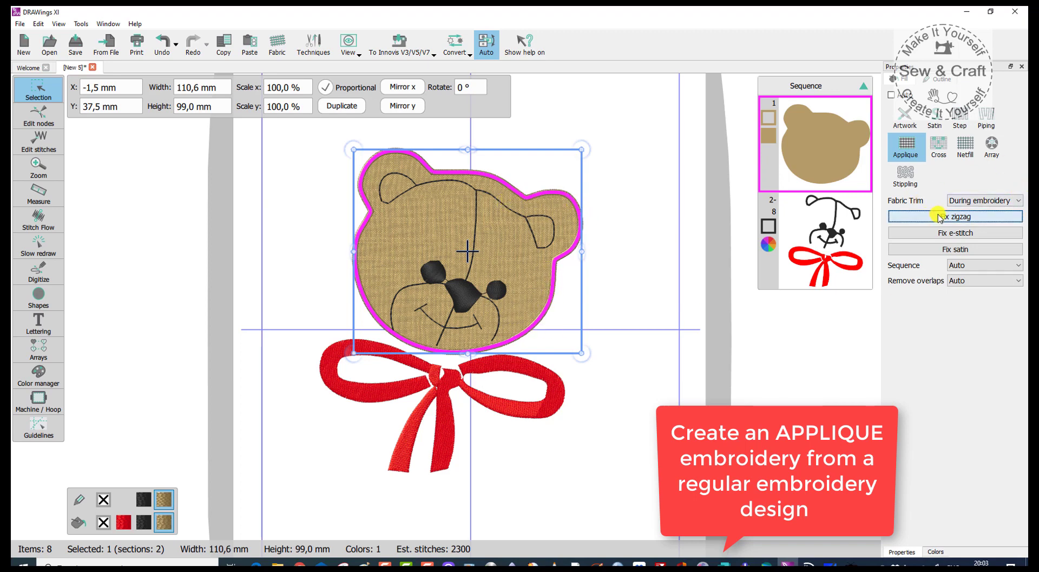
left_click(652, 262)
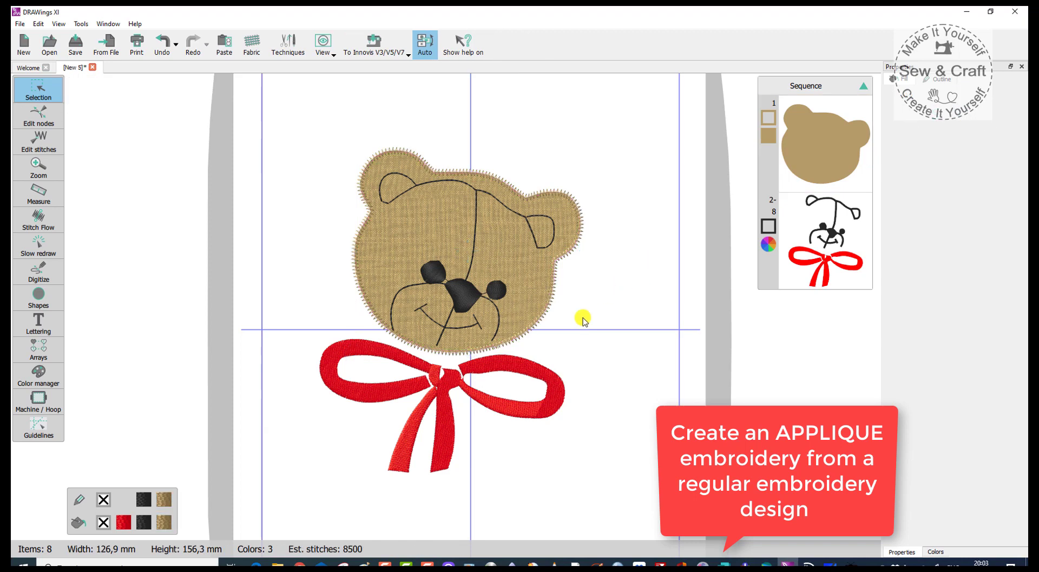
Step: Set the bear head appliqué's border to e-stitch fixing
left_click(482, 350)
left_click(970, 250)
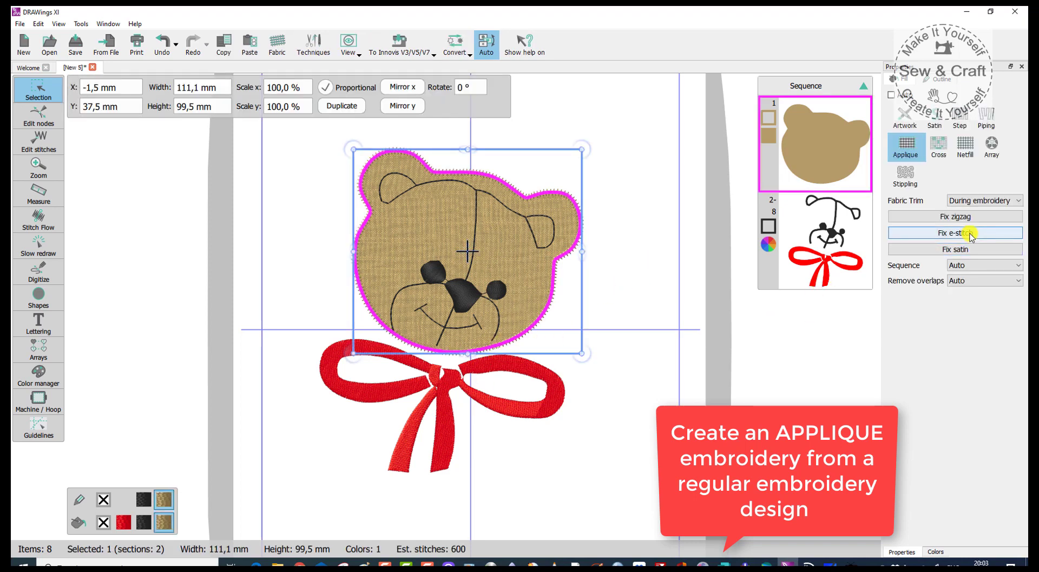
left_click(608, 341)
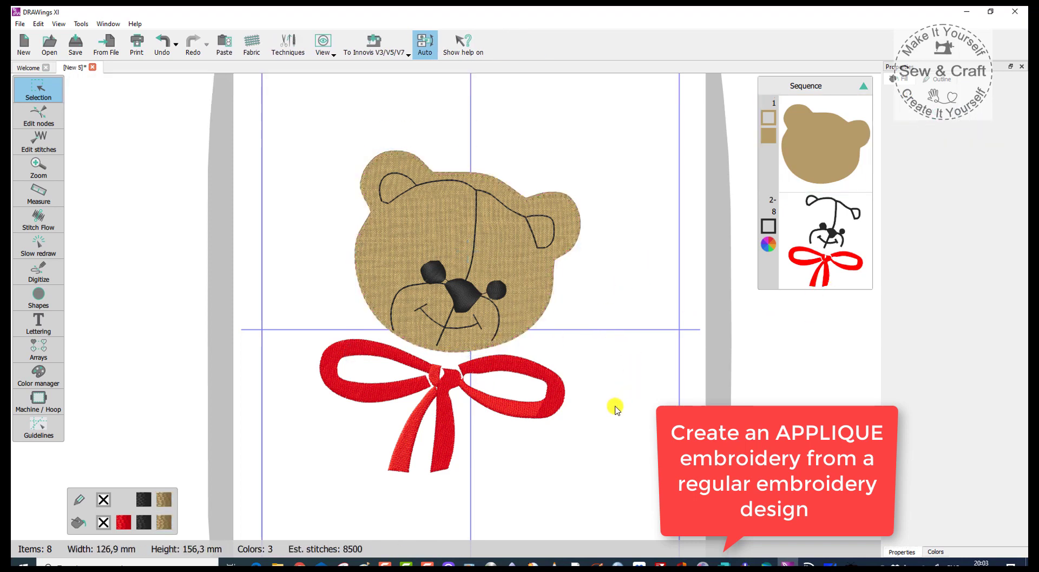
Step: Set the bear head appliqué's border to satin fixing
left_click(517, 299)
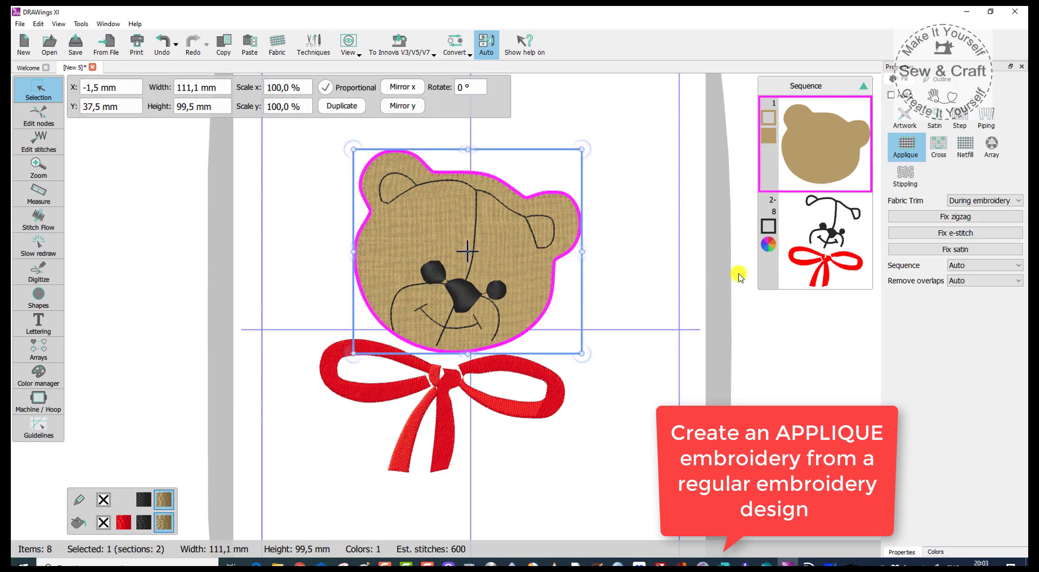
left_click(920, 249)
left_click(590, 466)
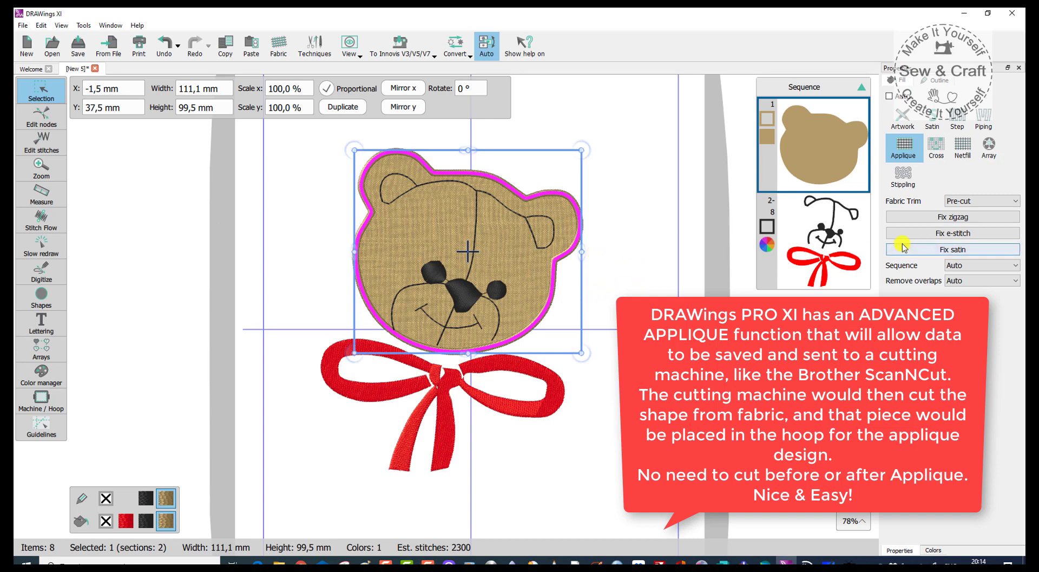
Step: Try zigzag, e-stitch and satin fixing in turn on the pre-cut bear head appliqué
left_click(944, 217)
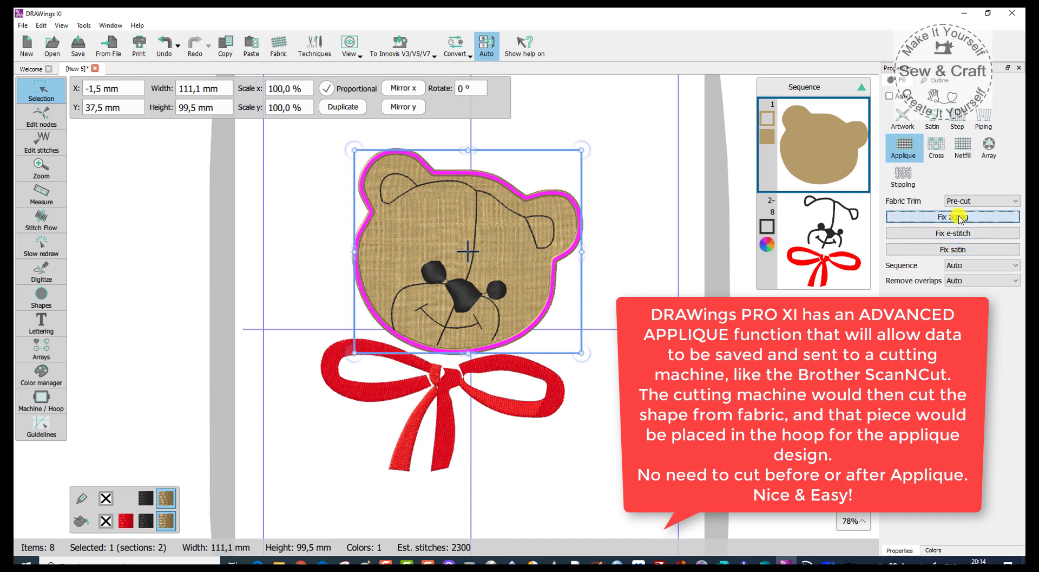
left_click(947, 234)
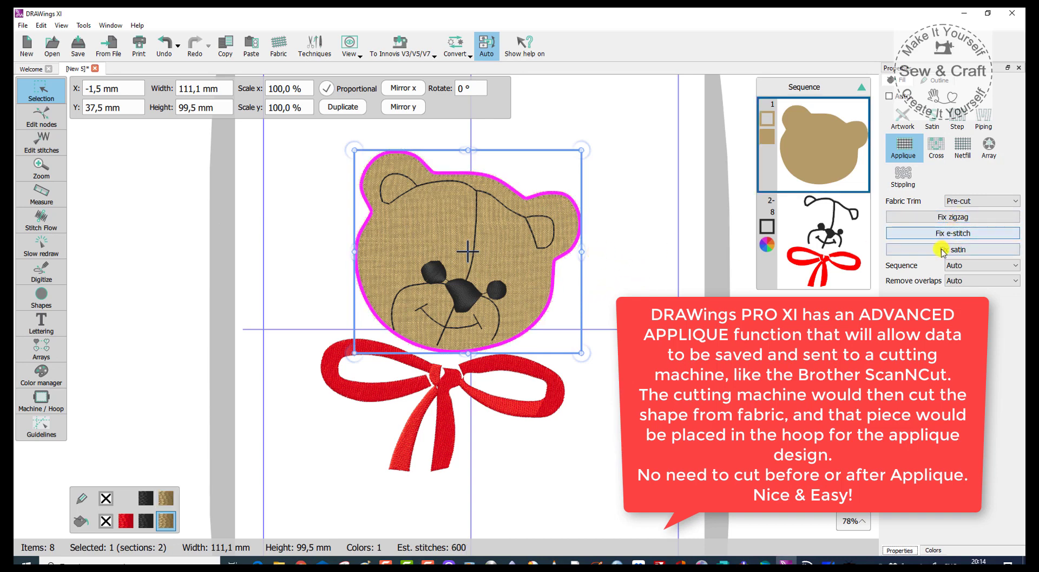
left_click(947, 250)
left_click(648, 280)
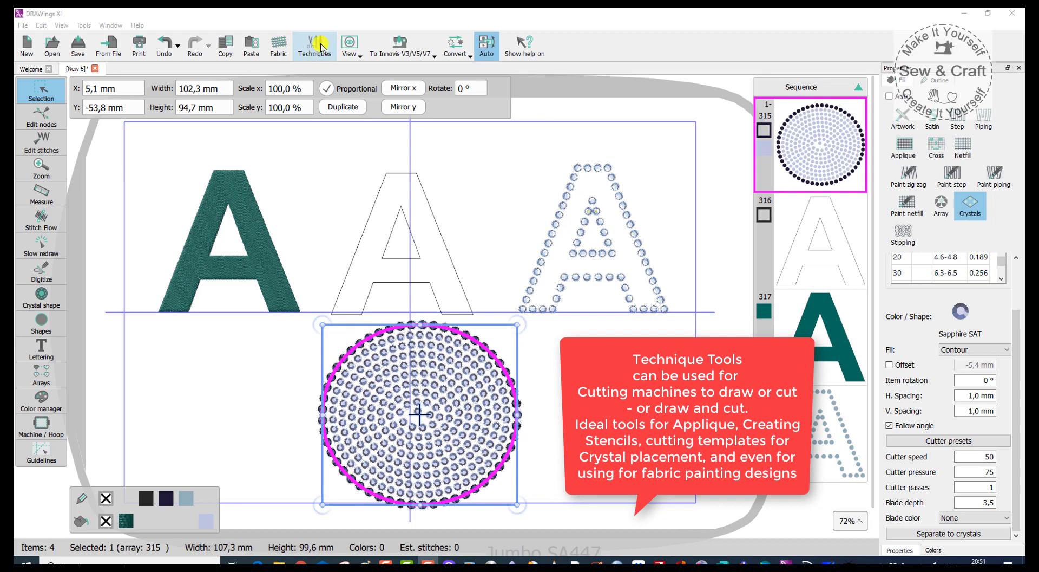
Step: Review the available design techniques, and examine the fill settings of the green letter A
left_click(319, 50)
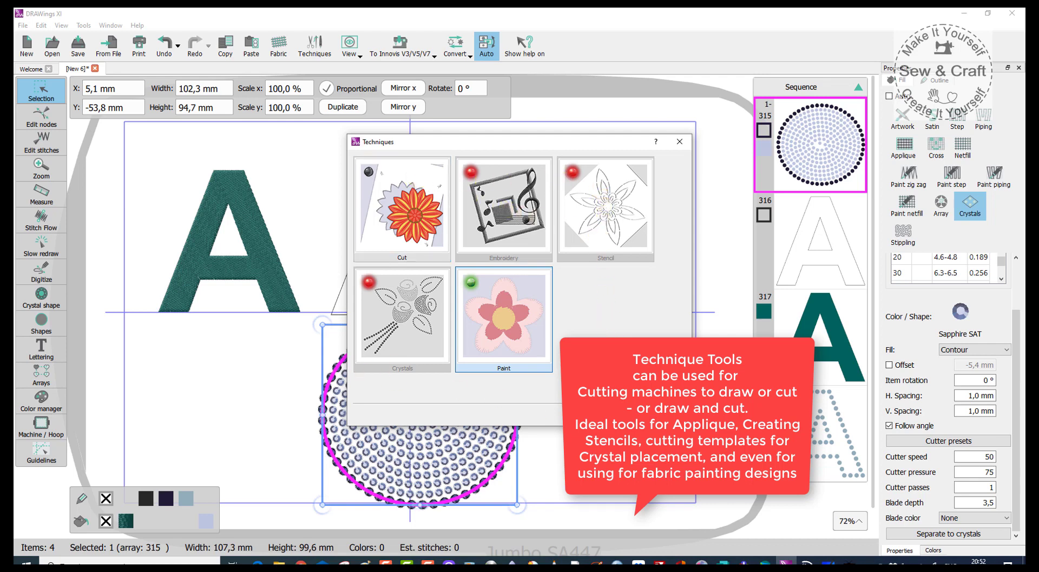
key("Escape")
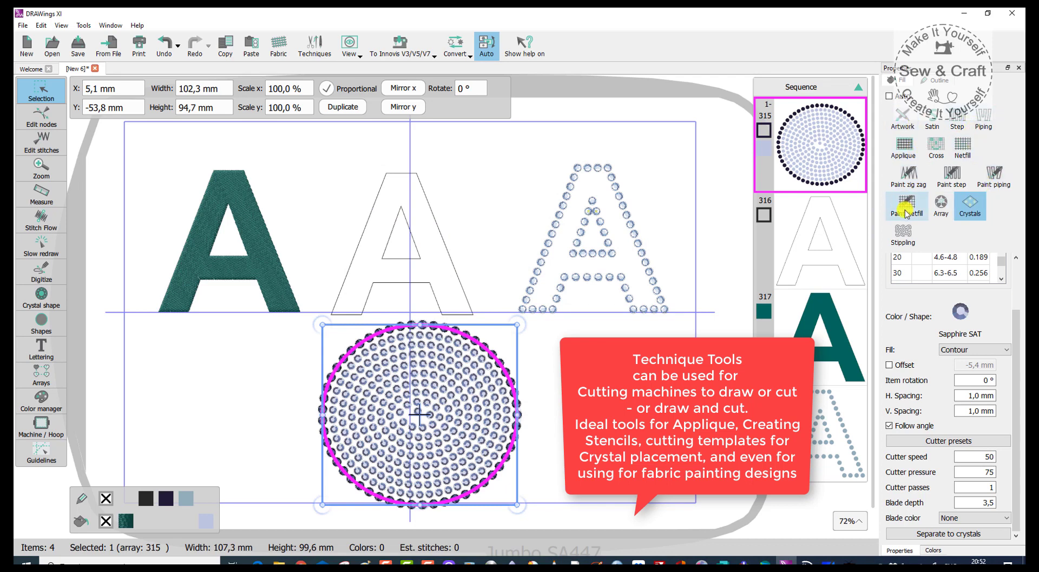
left_click(254, 264)
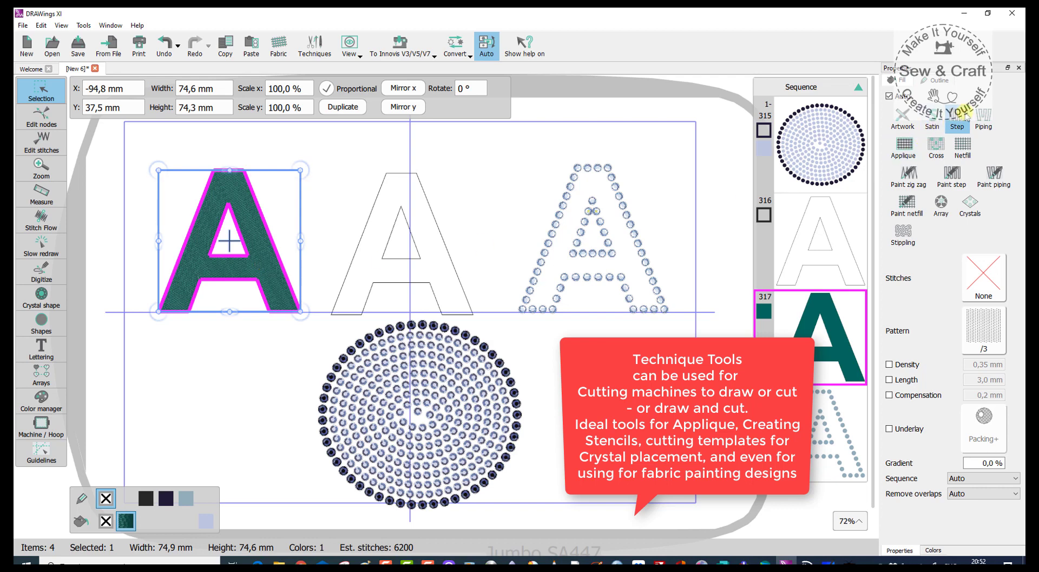
left_click(439, 273)
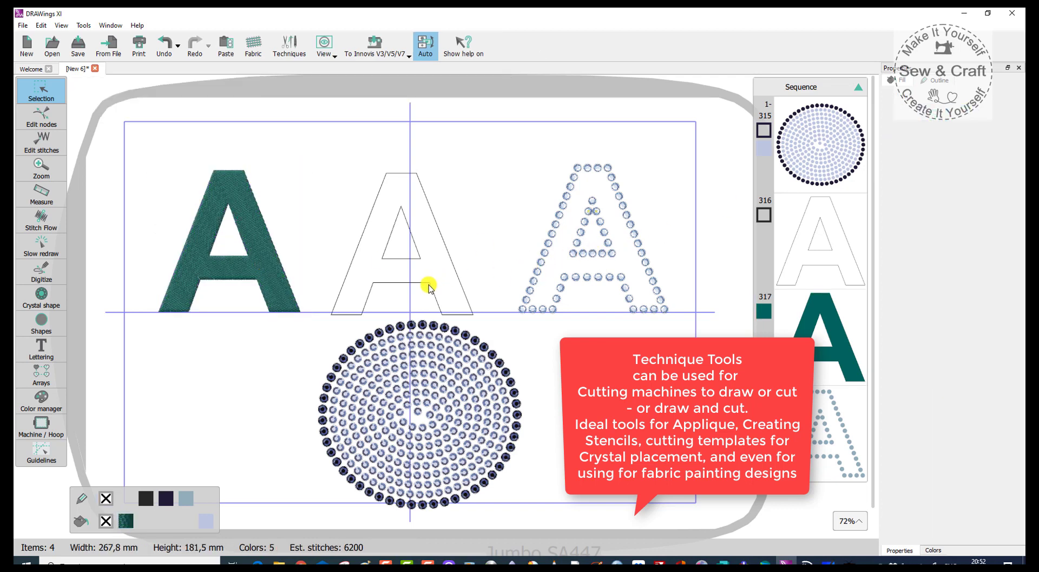
Step: Convert the outlined middle letter A from Stencil to Paint line, and inspect the crystal settings of the crystal letter A
left_click(428, 286)
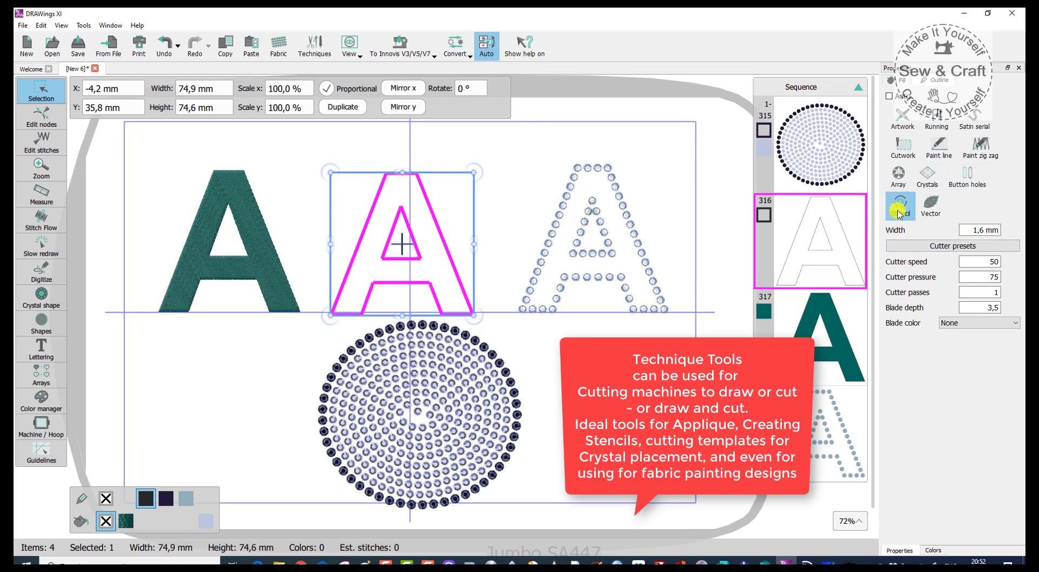
left_click(942, 149)
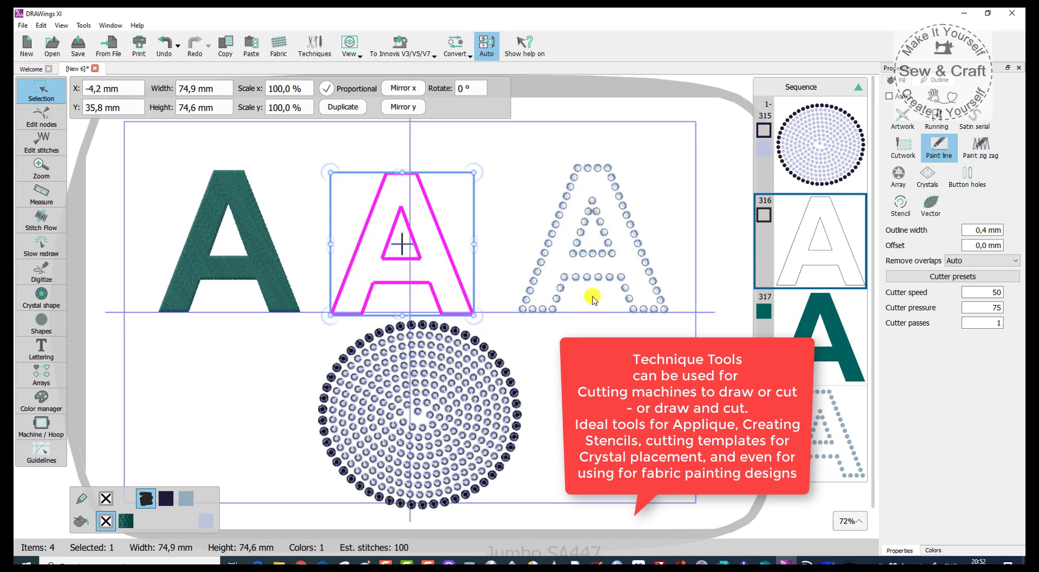
left_click(605, 279)
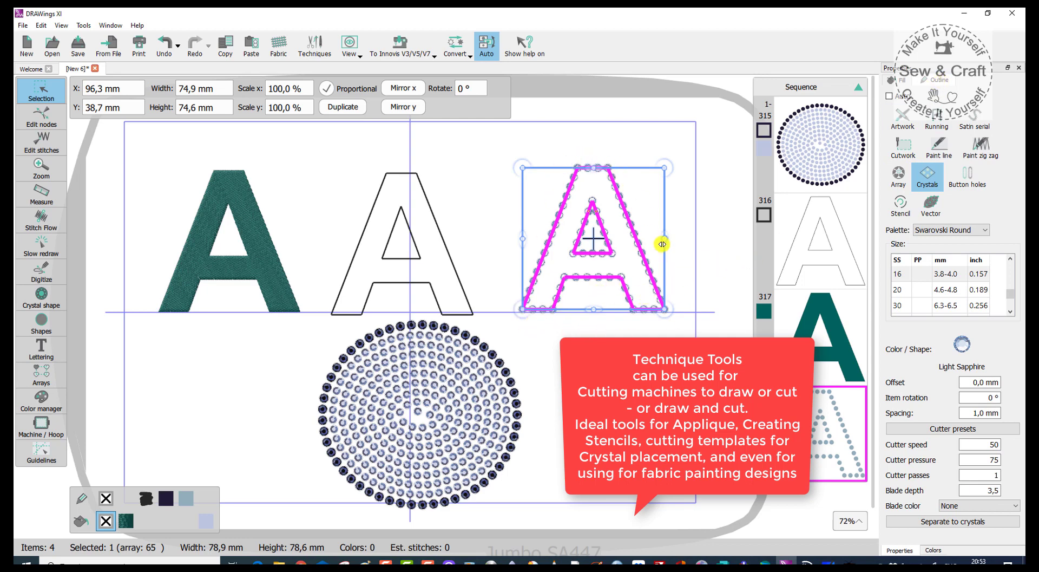
left_click(679, 244)
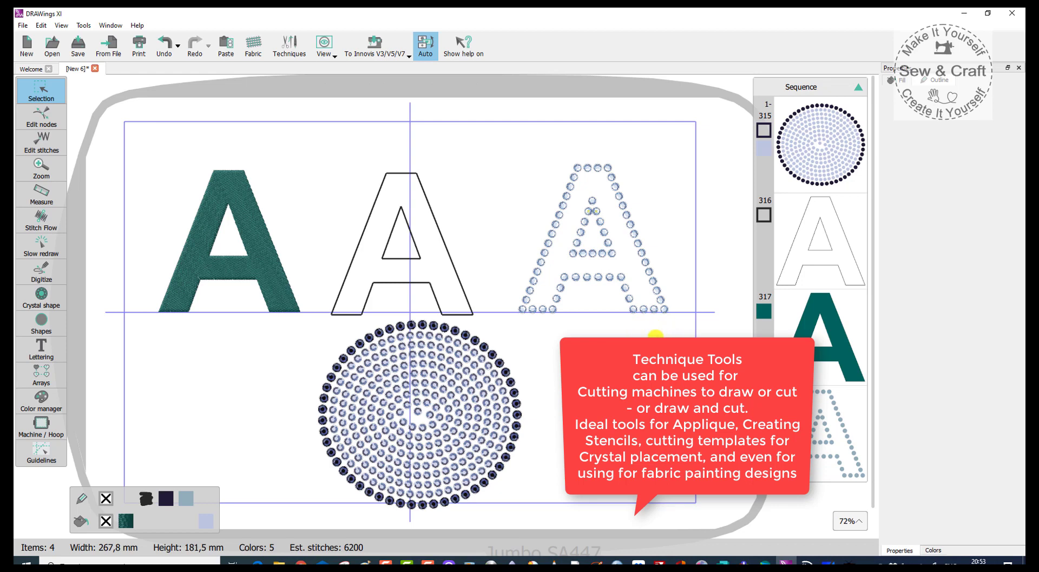
Step: Change the color of the crystals filling the circle to Sapphire AB
scroll(655, 334, "down", 1)
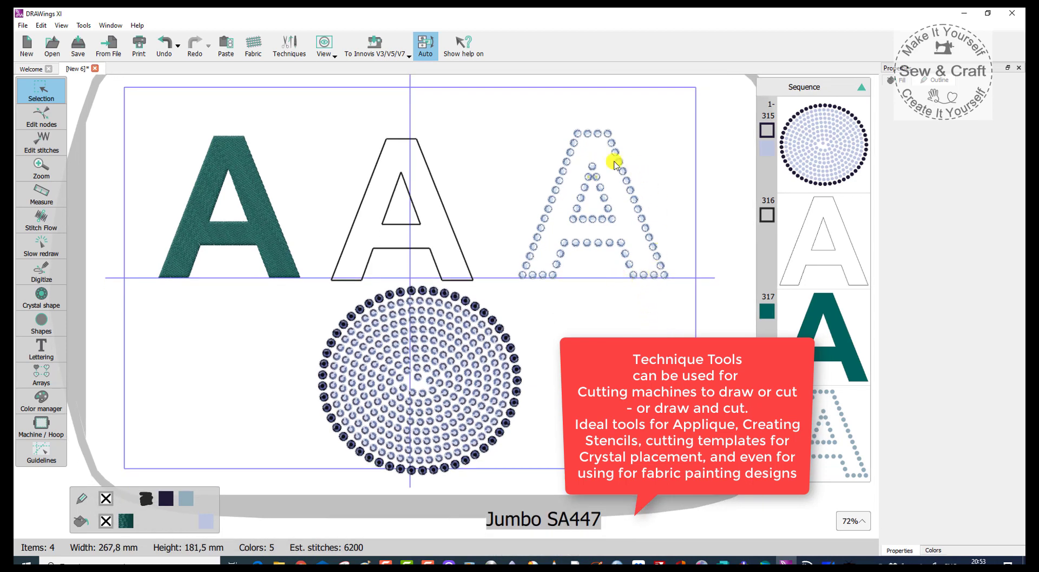
left_click(435, 403)
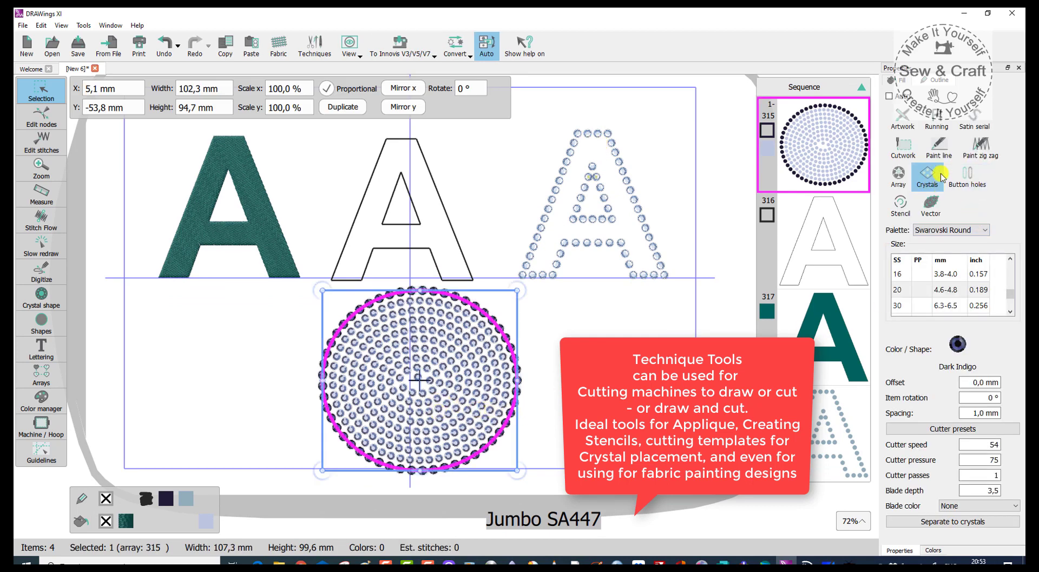
left_click(896, 80)
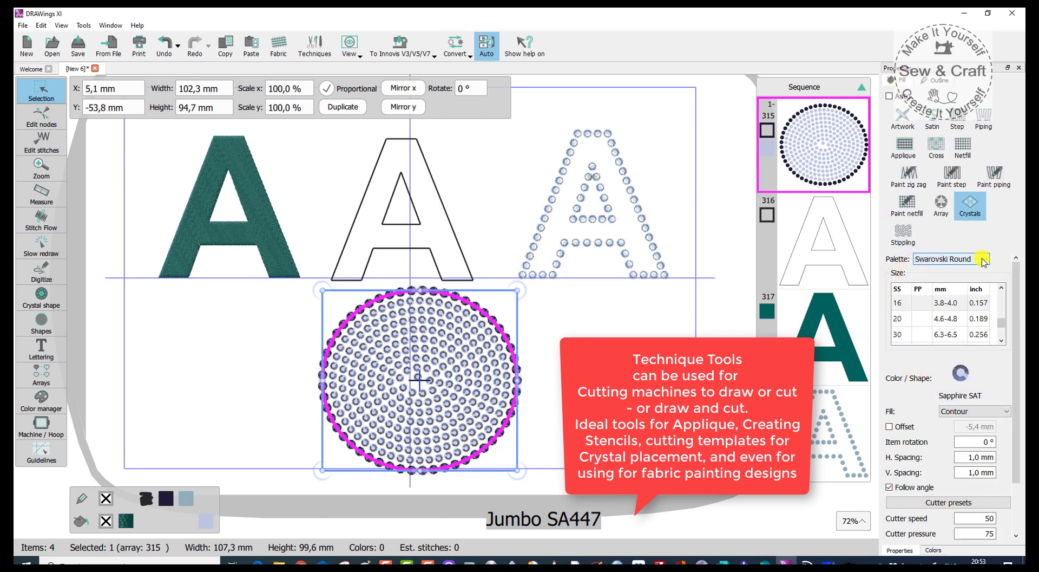
left_click(960, 372)
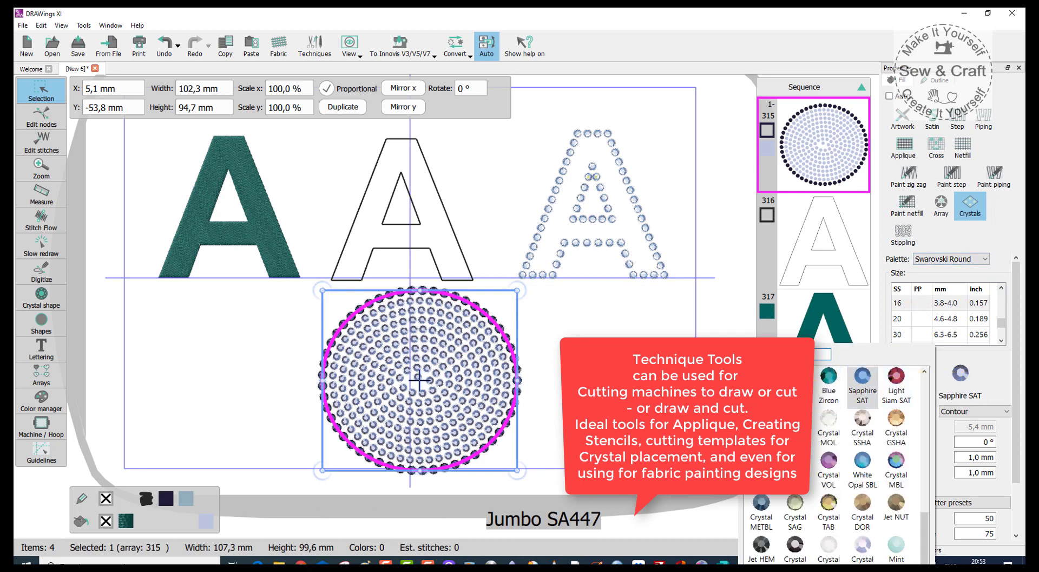
left_click(795, 381)
scroll(926, 379, "down", 2)
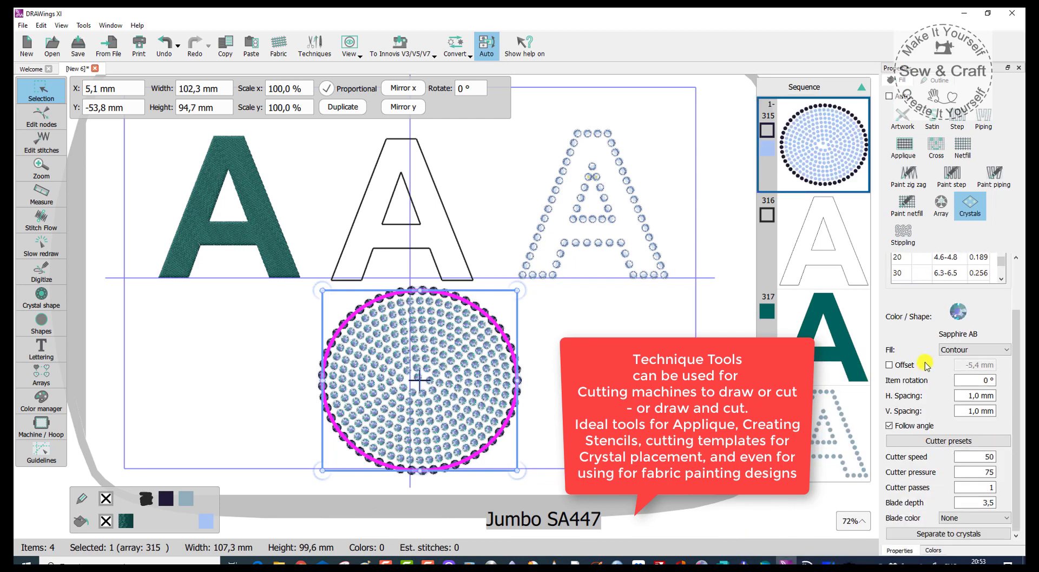
Step: Review the fill types offered for the circle's crystals, and open the crystal spacing for editing
left_click(1008, 352)
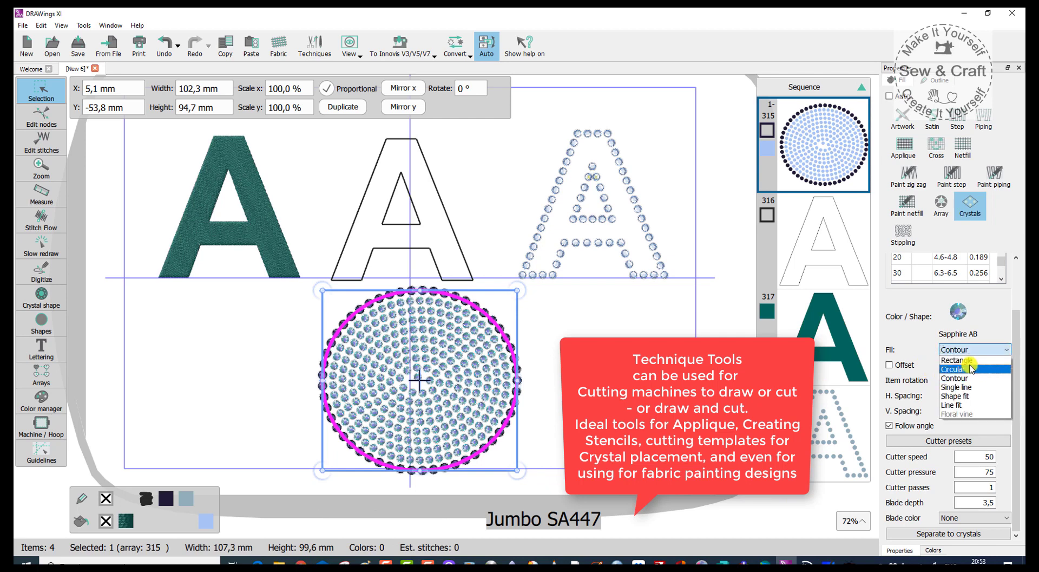
left_click(985, 317)
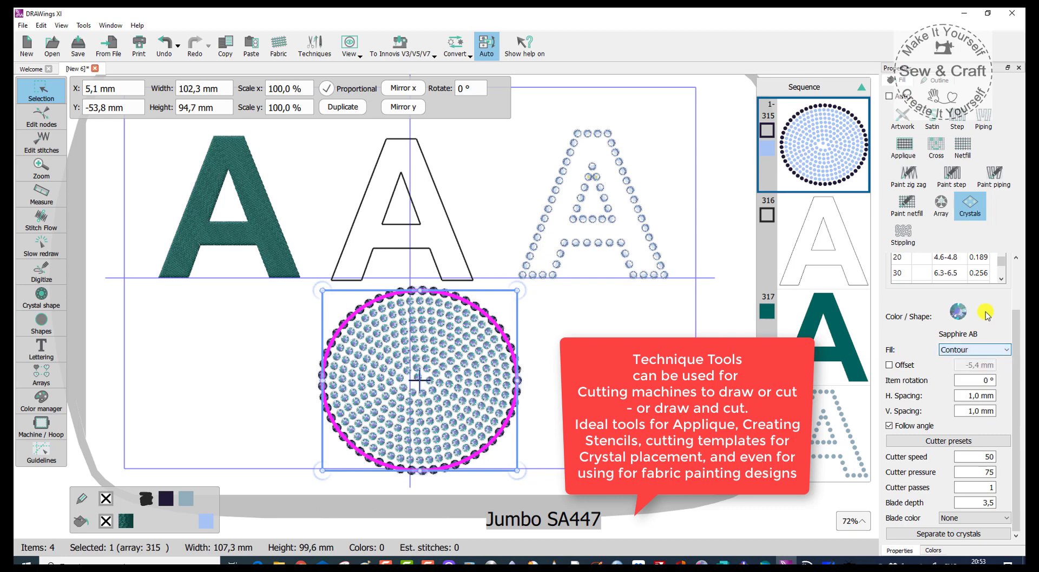
left_click(968, 410)
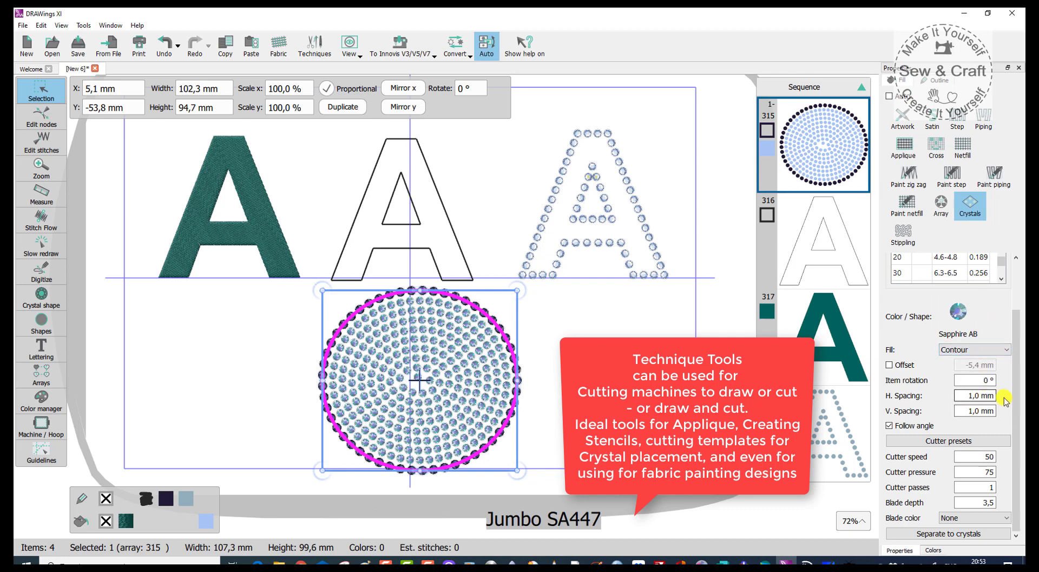